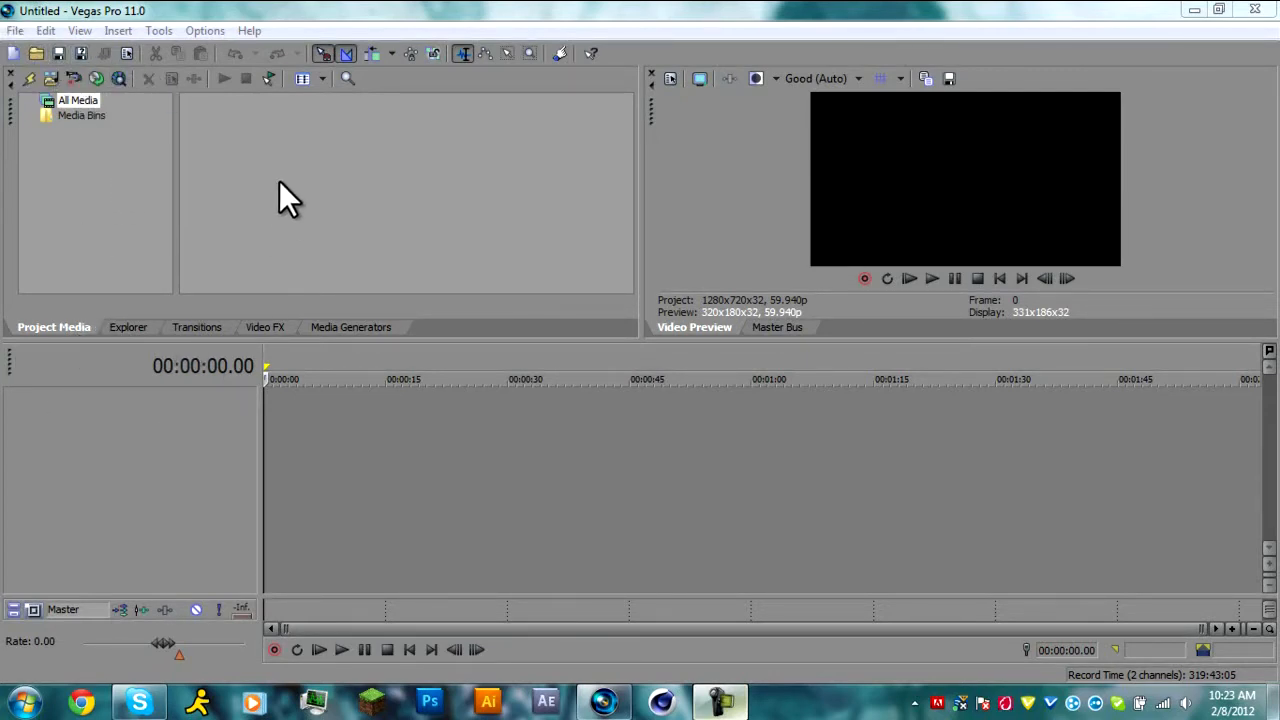
Step: Add the clip "Live Recording - Nov 13, 2011 2_30 AM" from the ep3 folder within EDITING to the start of the timeline
{"action": "left_click", "coordinate": [1273, 702]}
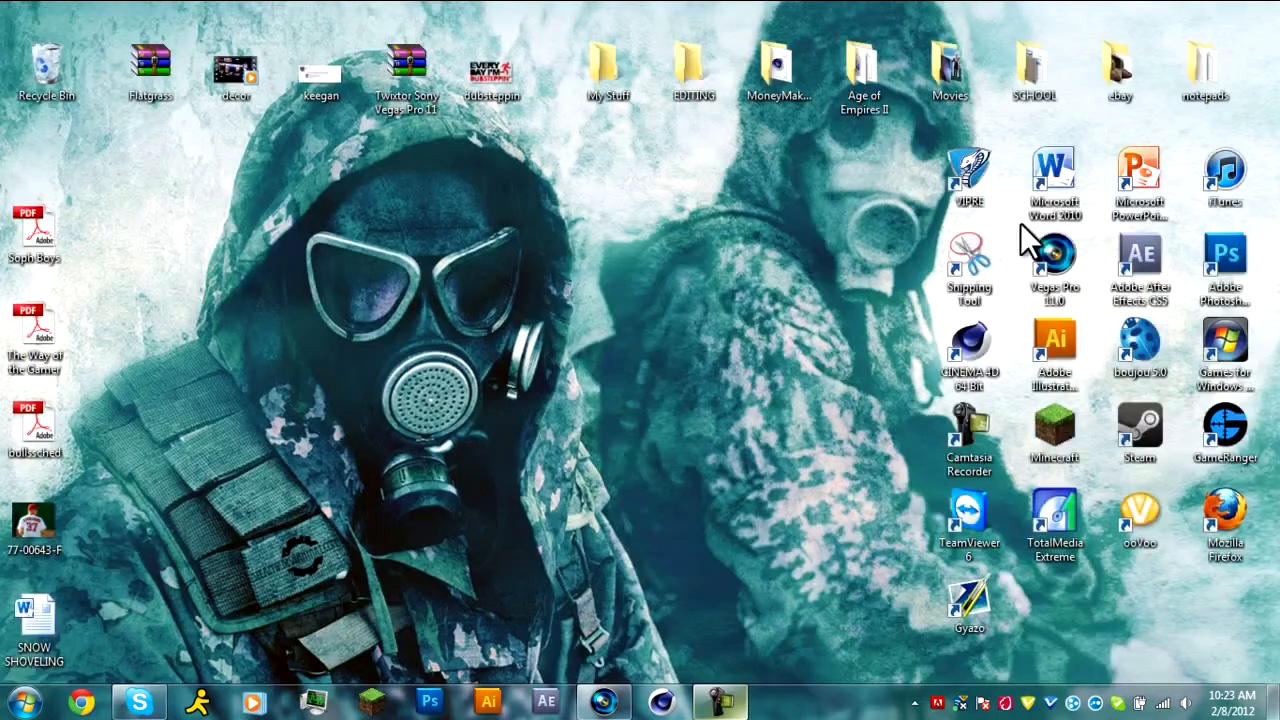
{"action": "double_click", "coordinate": [691, 68]}
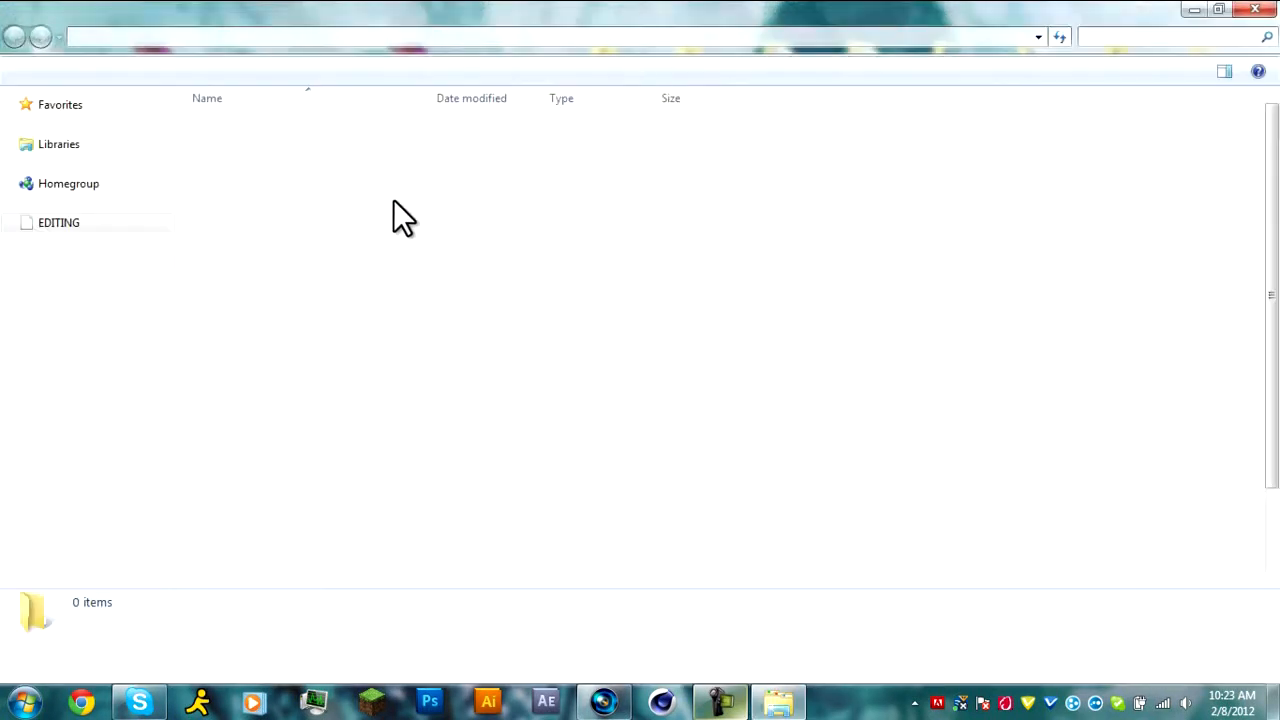
{"action": "left_click", "coordinate": [236, 218]}
{"action": "double_click", "coordinate": [257, 223]}
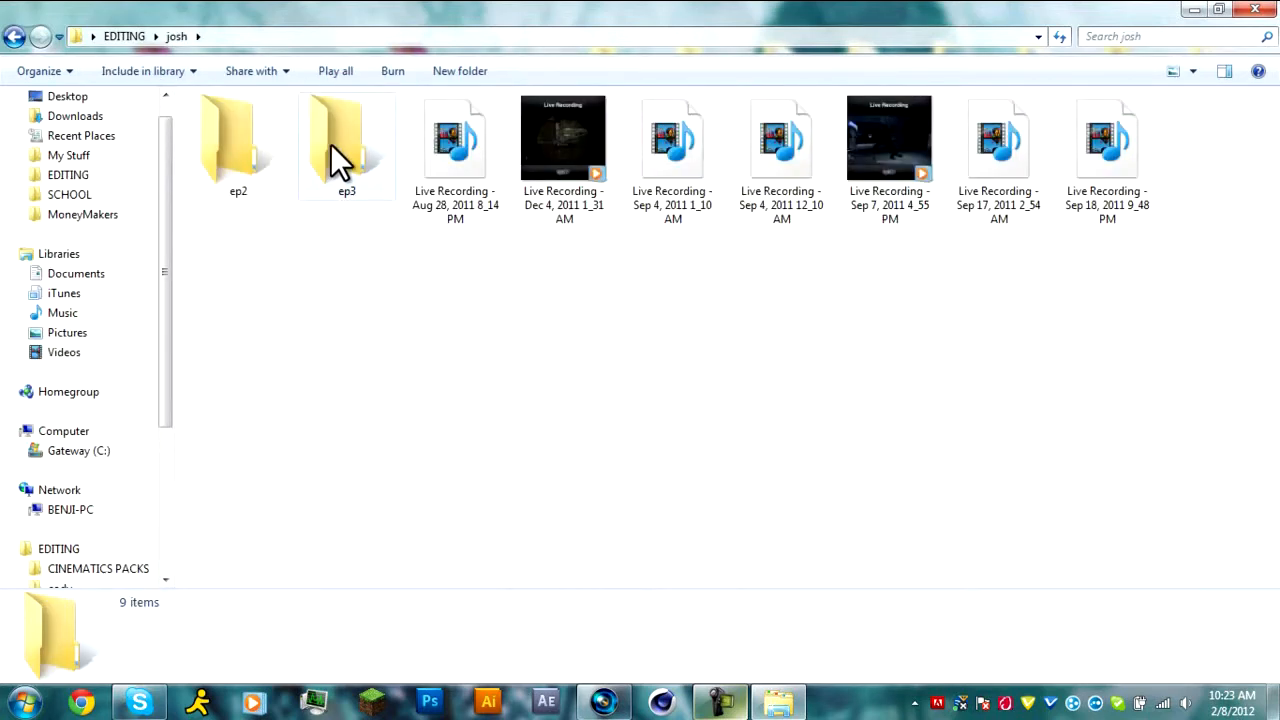
{"action": "double_click", "coordinate": [330, 143]}
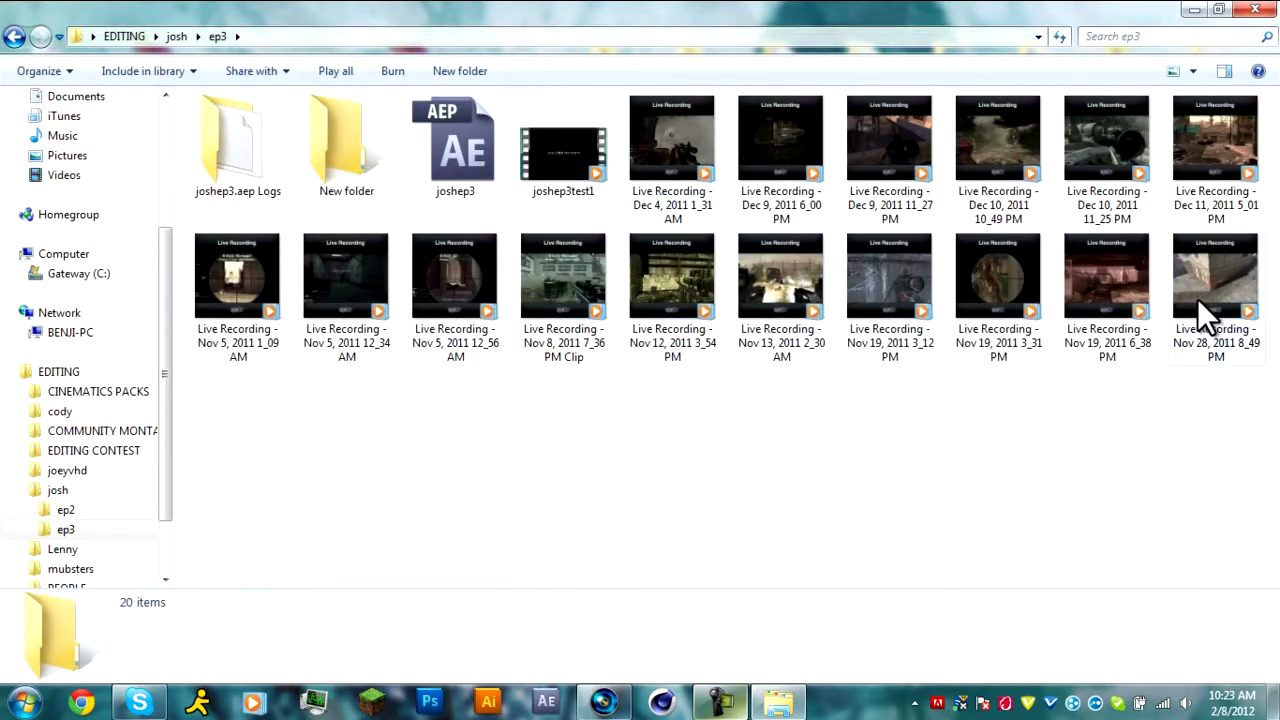
{"action": "left_click_drag", "start_coordinate": [774, 274], "coordinate": [340, 450]}
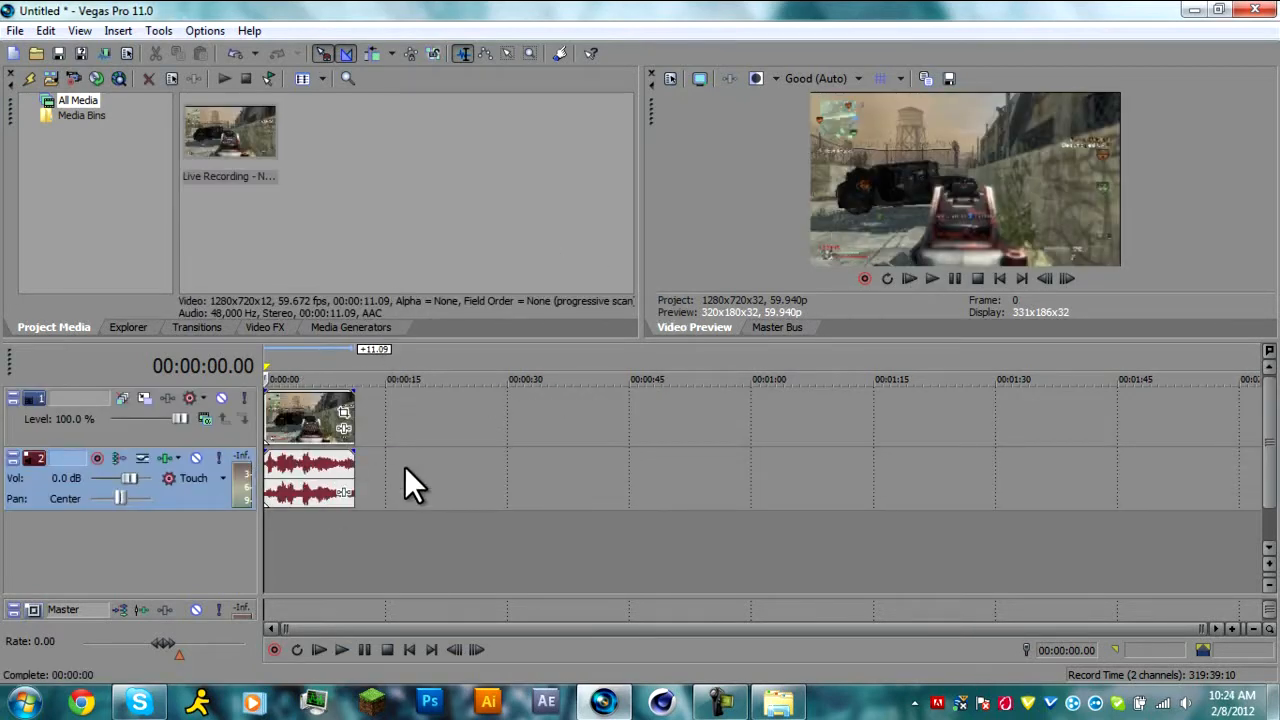
{"action": "scroll", "coordinate": [280, 438], "scroll_direction": "up", "scroll_amount": 8}
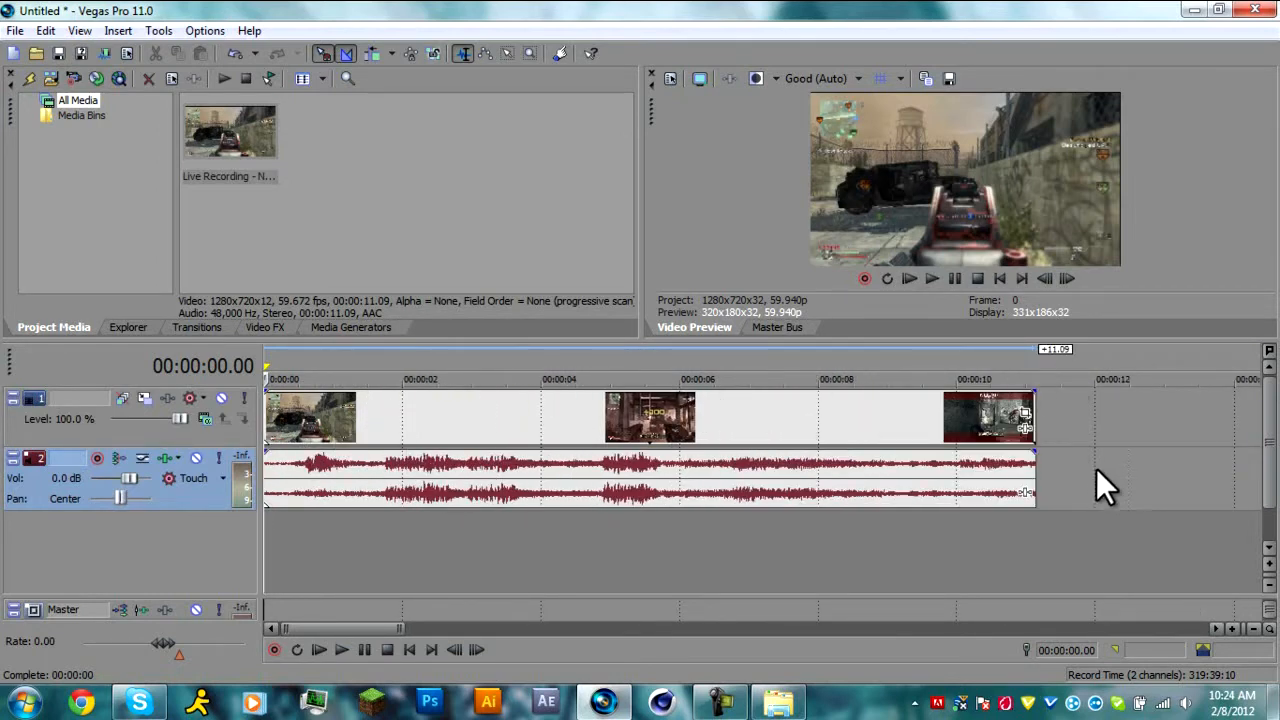
Step: In the video event's properties, turn off Maintain aspect ratio and set resampling to Disable resample
{"action": "right_click", "coordinate": [380, 405]}
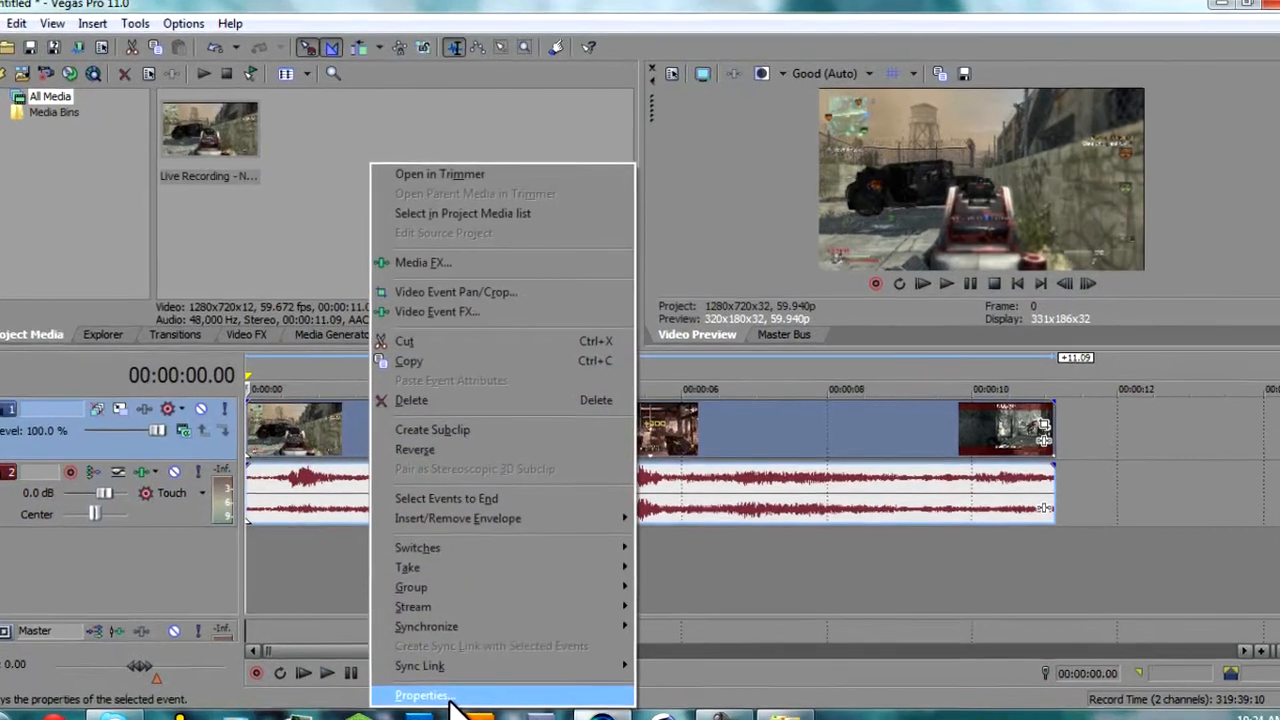
{"action": "left_click", "coordinate": [435, 671]}
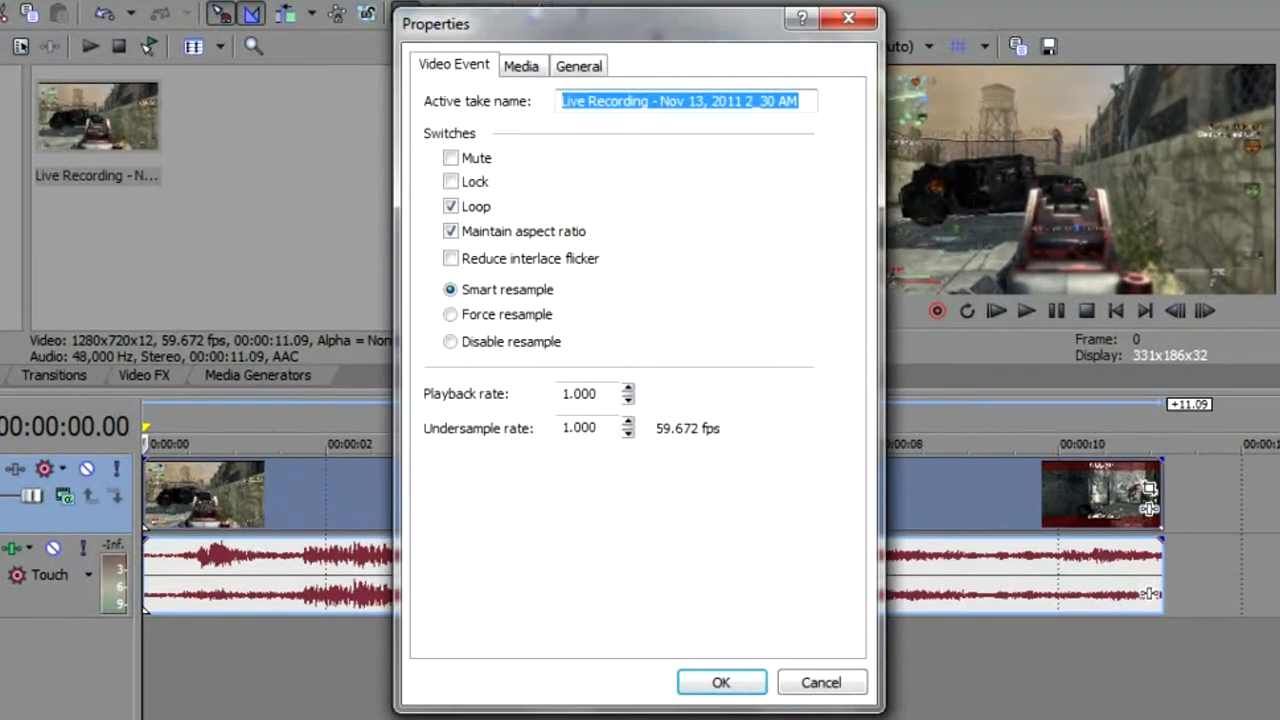
{"action": "left_click", "coordinate": [450, 231]}
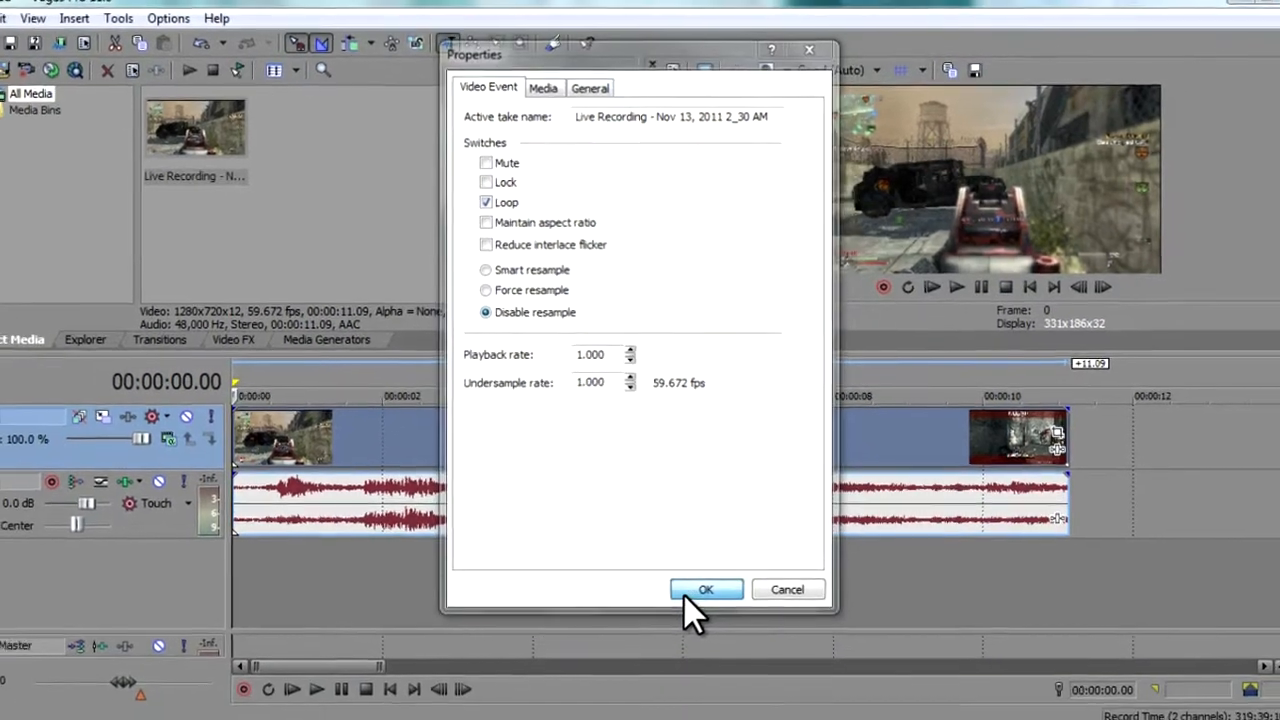
{"action": "left_click", "coordinate": [686, 592]}
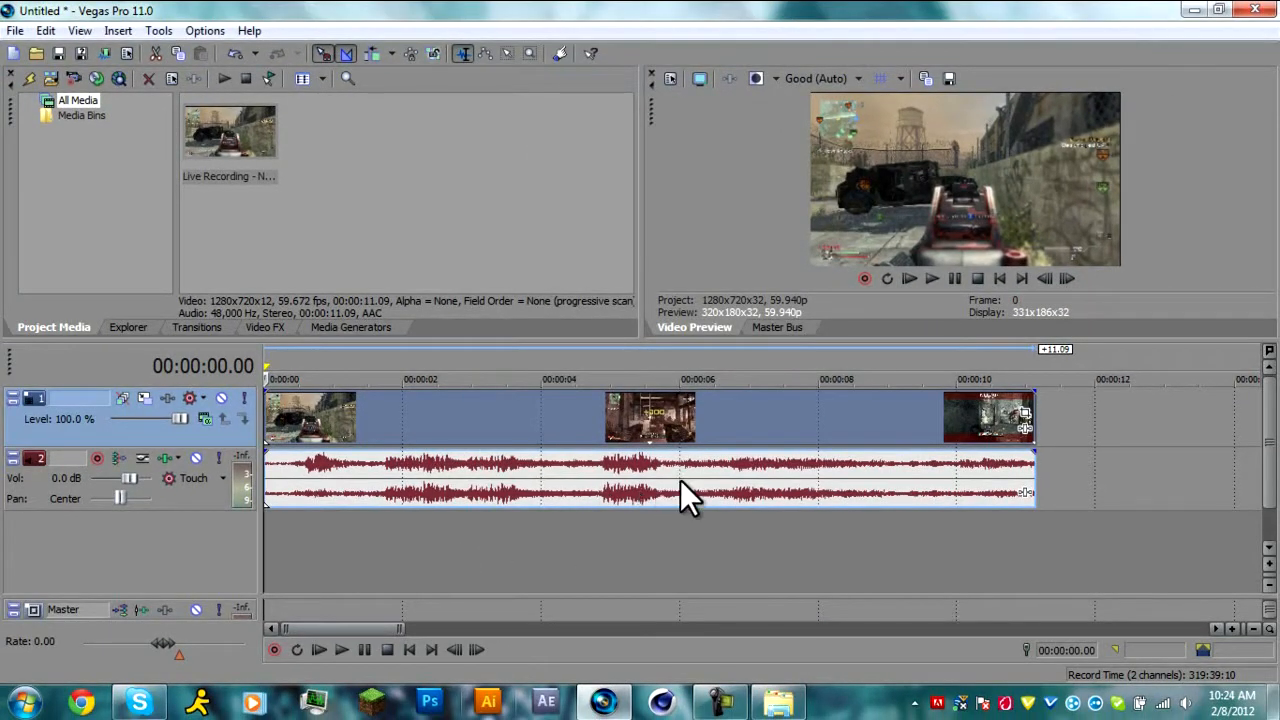
Step: Copy the clip three times along the same tracks, overlapping each copy with the previous one to form crossfades
{"action": "left_click_drag", "start_coordinate": [631, 420], "coordinate": [1208, 407]}
{"action": "scroll", "coordinate": [1066, 415], "scroll_direction": "down", "scroll_amount": 1}
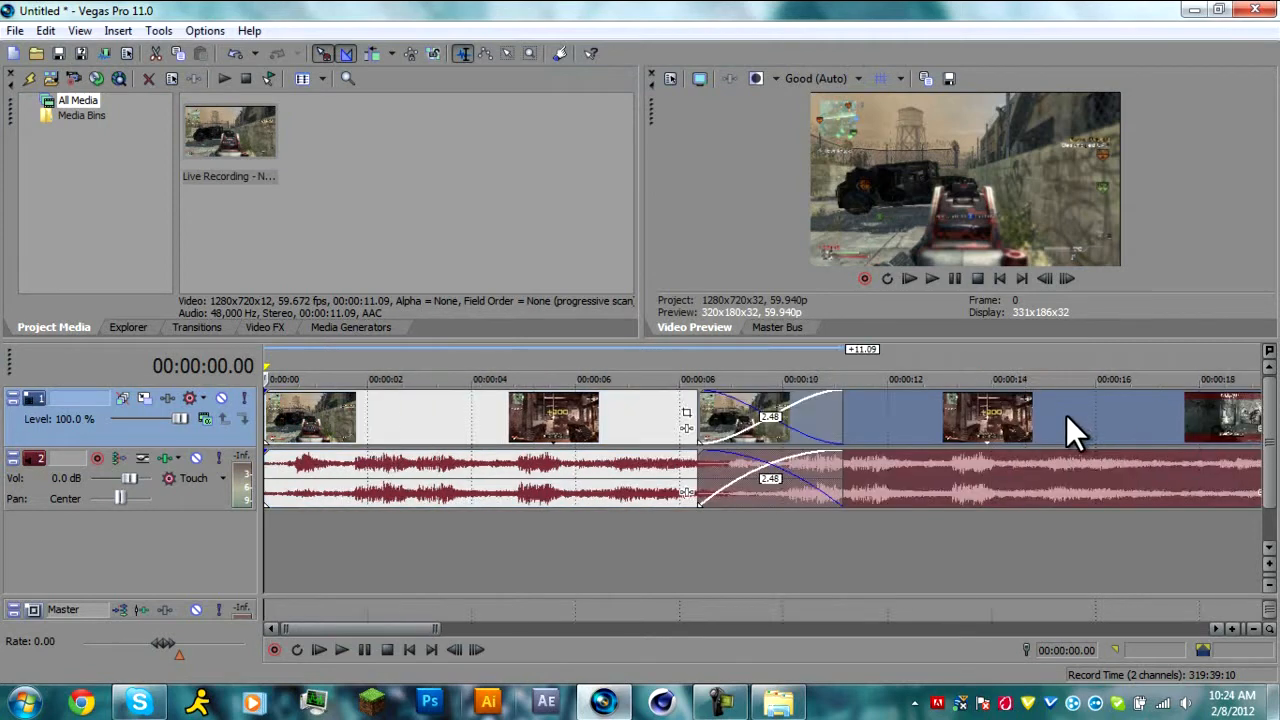
{"action": "scroll", "coordinate": [1066, 415], "scroll_direction": "down", "scroll_amount": 1}
{"action": "left_click_drag", "start_coordinate": [766, 419], "coordinate": [1138, 405]}
{"action": "left_click_drag", "start_coordinate": [887, 404], "coordinate": [762, 408]}
{"action": "left_click_drag", "start_coordinate": [1088, 426], "coordinate": [955, 468]}
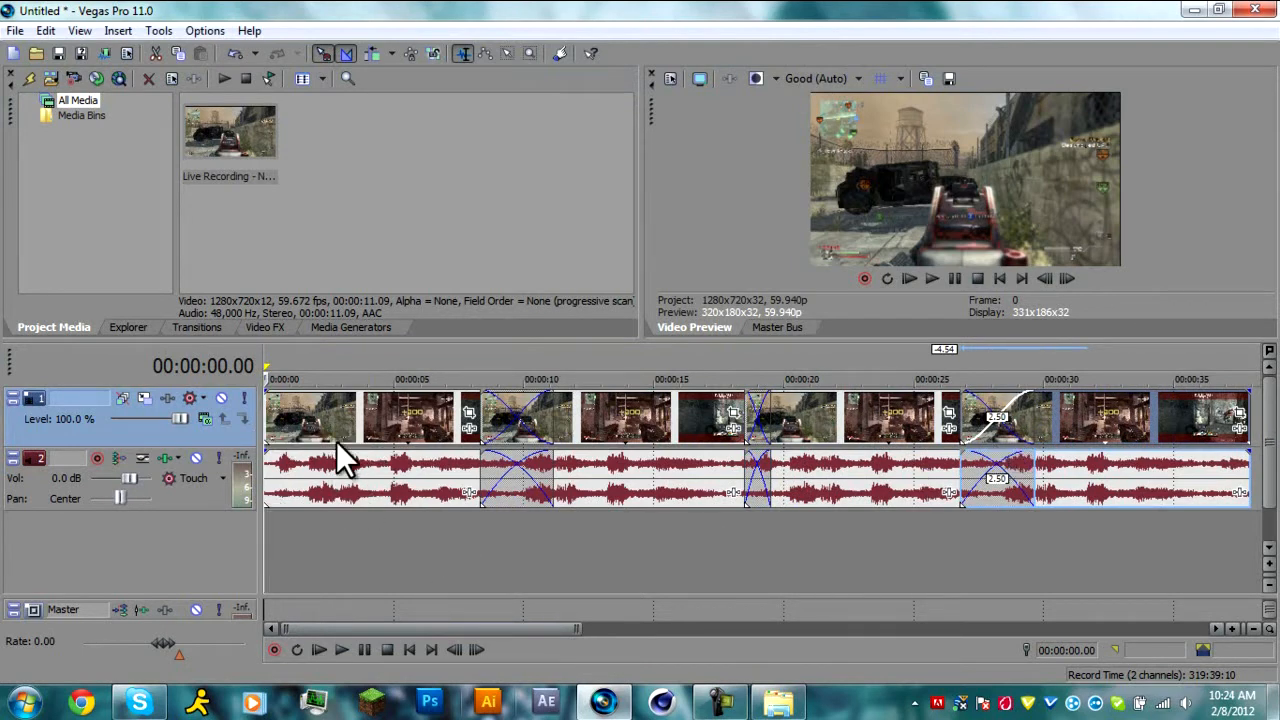
Step: Select all events from the first clip to the end and examine the resample and aspect ratio switches available for them
{"action": "right_click", "coordinate": [327, 407]}
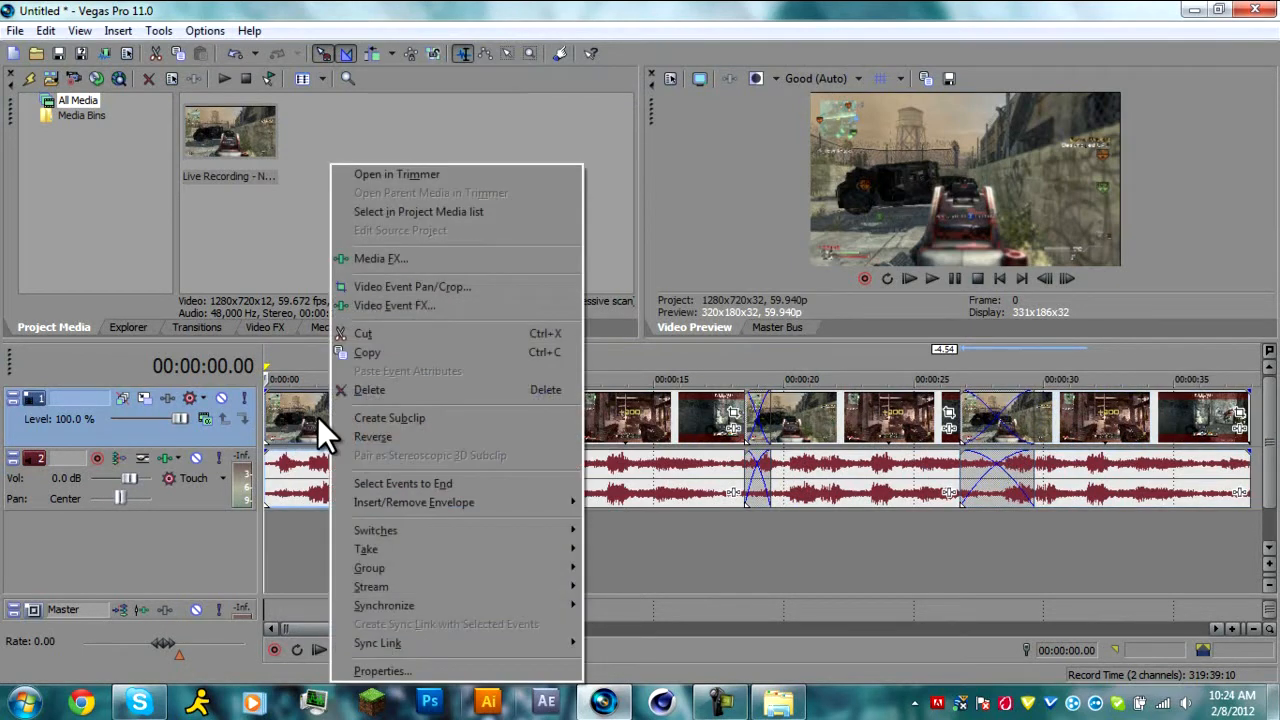
{"action": "left_click", "coordinate": [420, 485]}
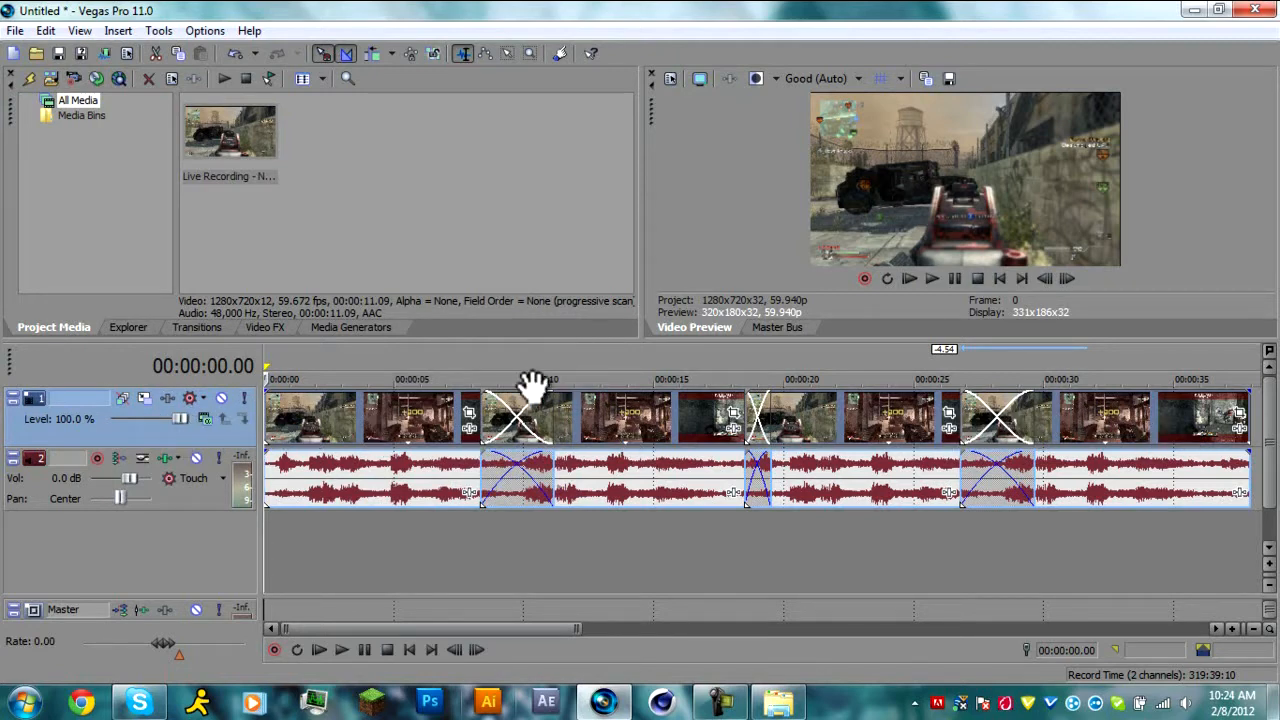
{"action": "right_click", "coordinate": [377, 407]}
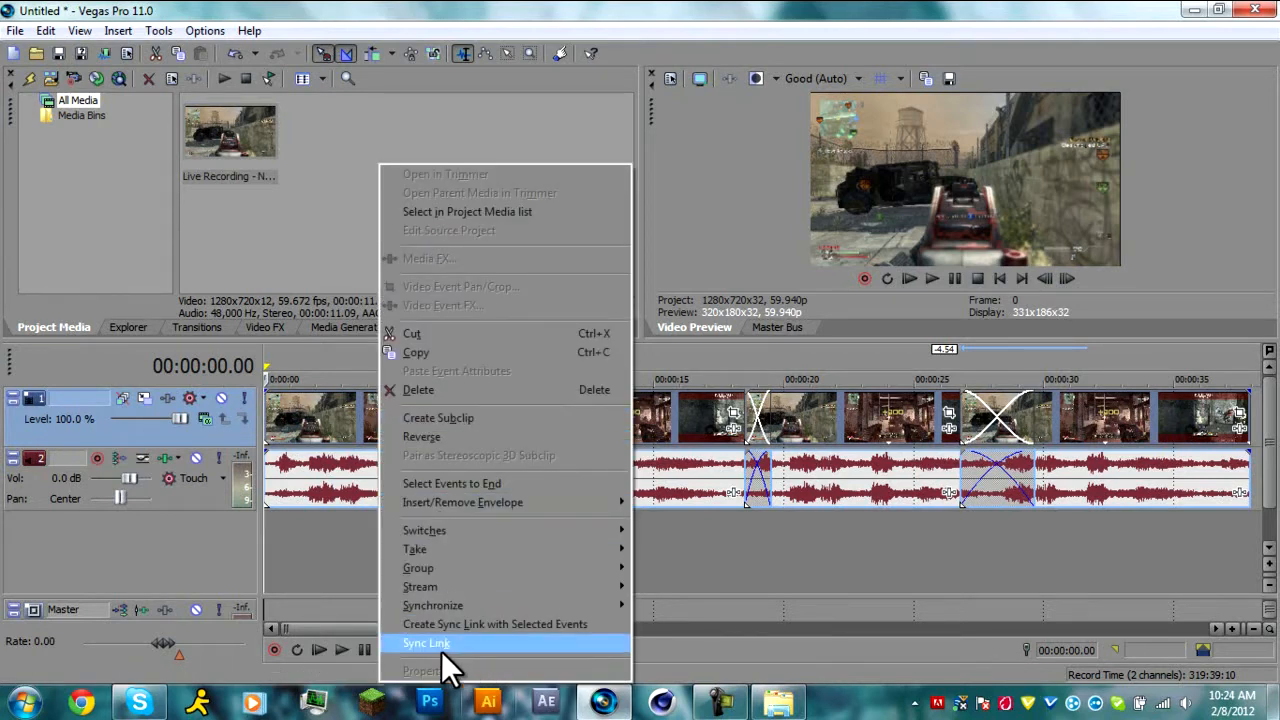
{"action": "mouse_move", "coordinate": [418, 527]}
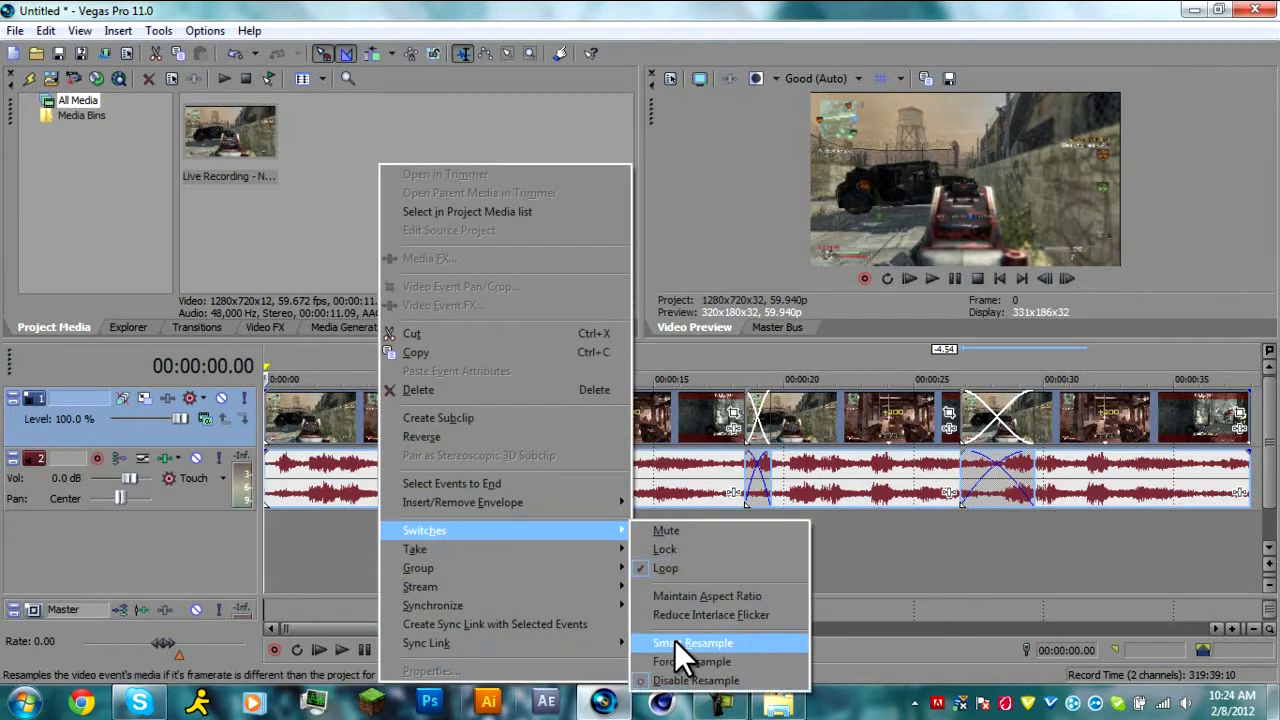
{"action": "left_click", "coordinate": [299, 537]}
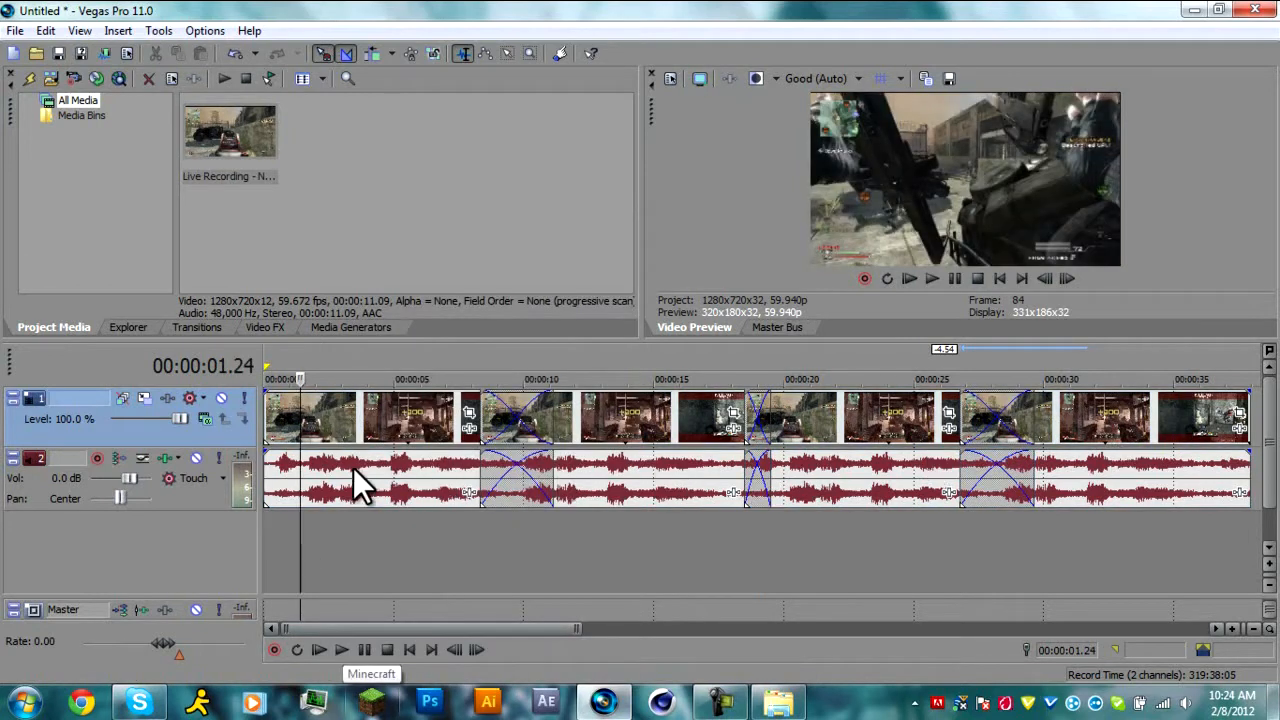
Step: Insert a new video track and move the first two clips' video onto it
{"action": "left_click_drag", "start_coordinate": [349, 427], "coordinate": [366, 394]}
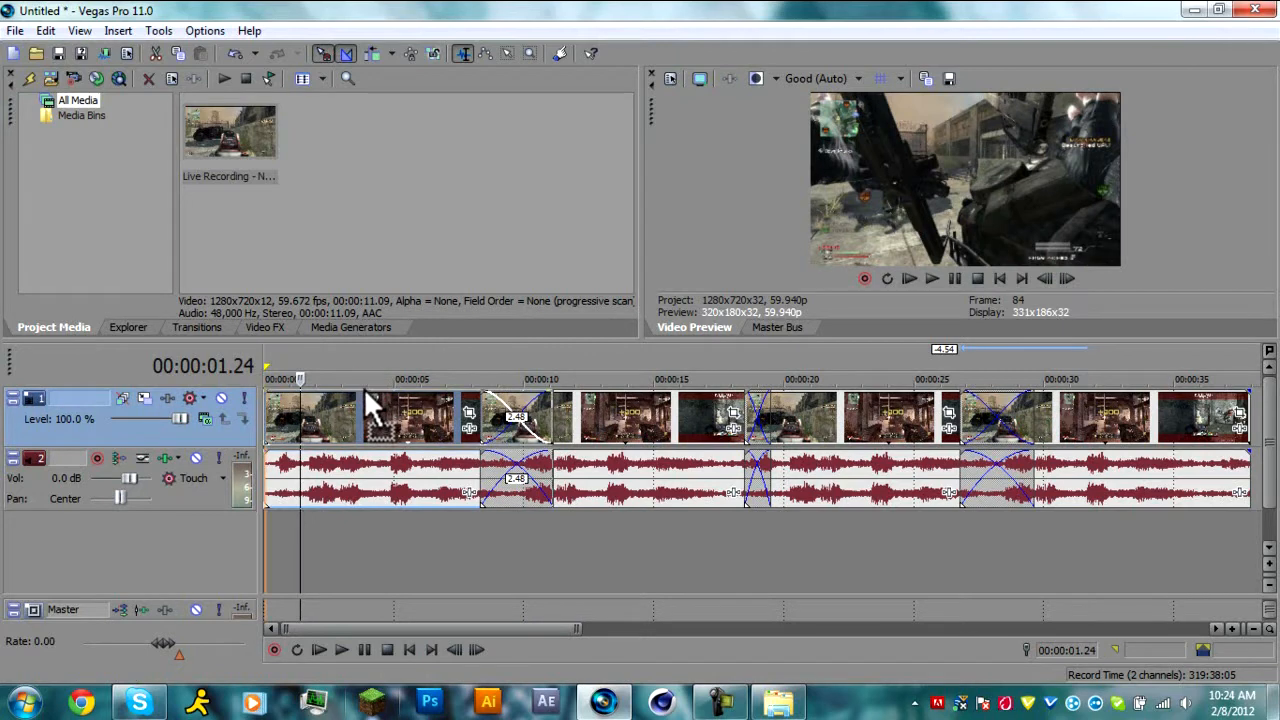
{"action": "right_click", "coordinate": [368, 576]}
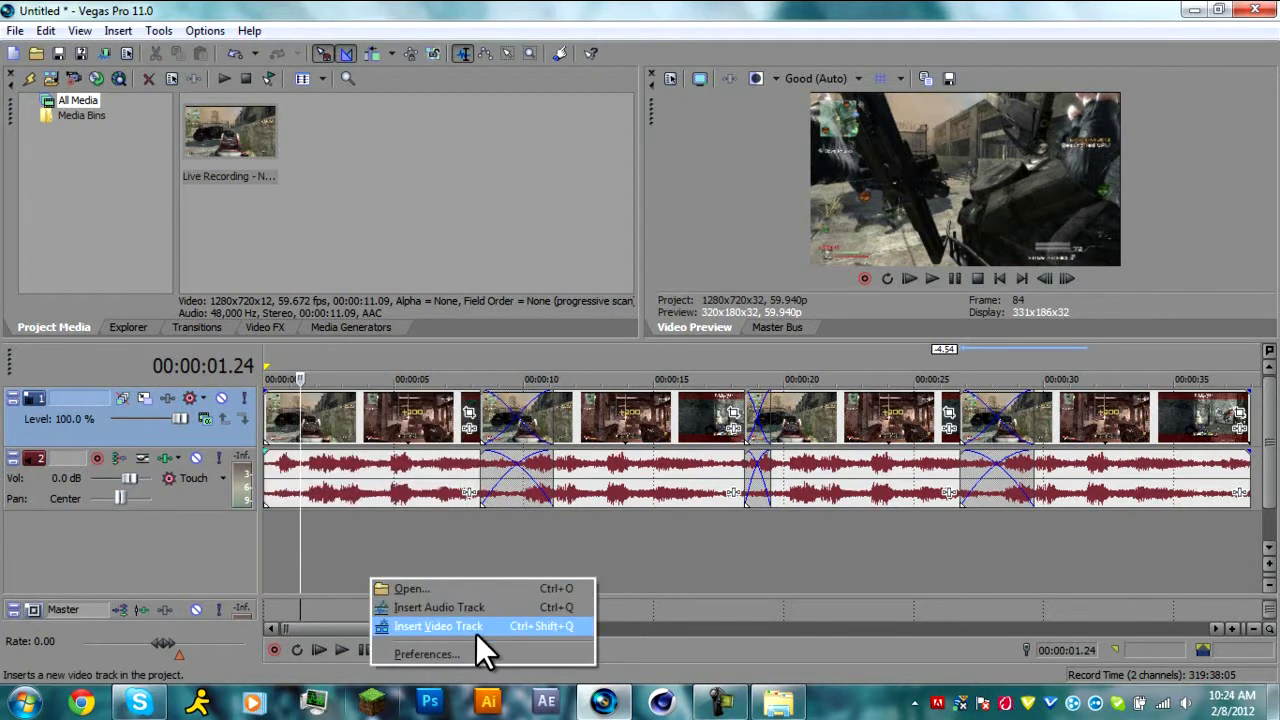
{"action": "left_click", "coordinate": [476, 628]}
{"action": "left_click_drag", "start_coordinate": [361, 481], "coordinate": [382, 419]}
{"action": "left_click_drag", "start_coordinate": [576, 474], "coordinate": [623, 416]}
{"action": "right_click", "coordinate": [424, 404]}
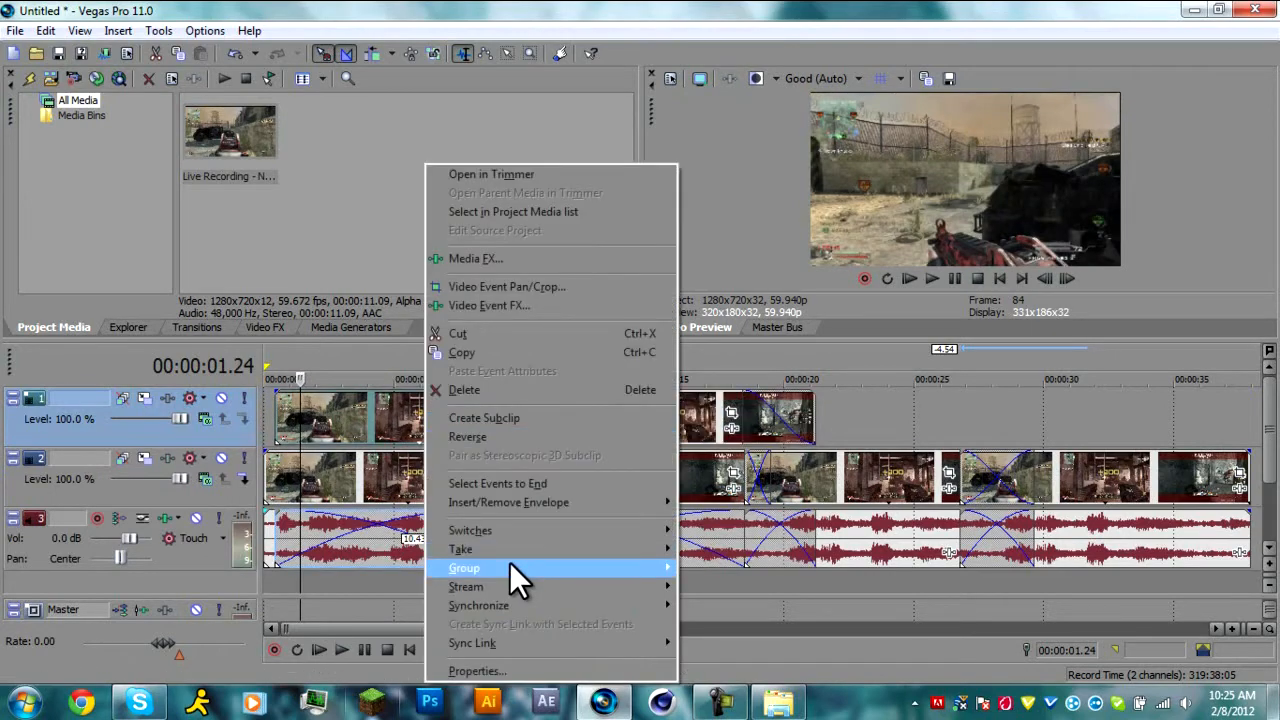
{"action": "left_click", "coordinate": [401, 579]}
{"action": "scroll", "coordinate": [490, 422], "scroll_direction": "down", "scroll_amount": 3}
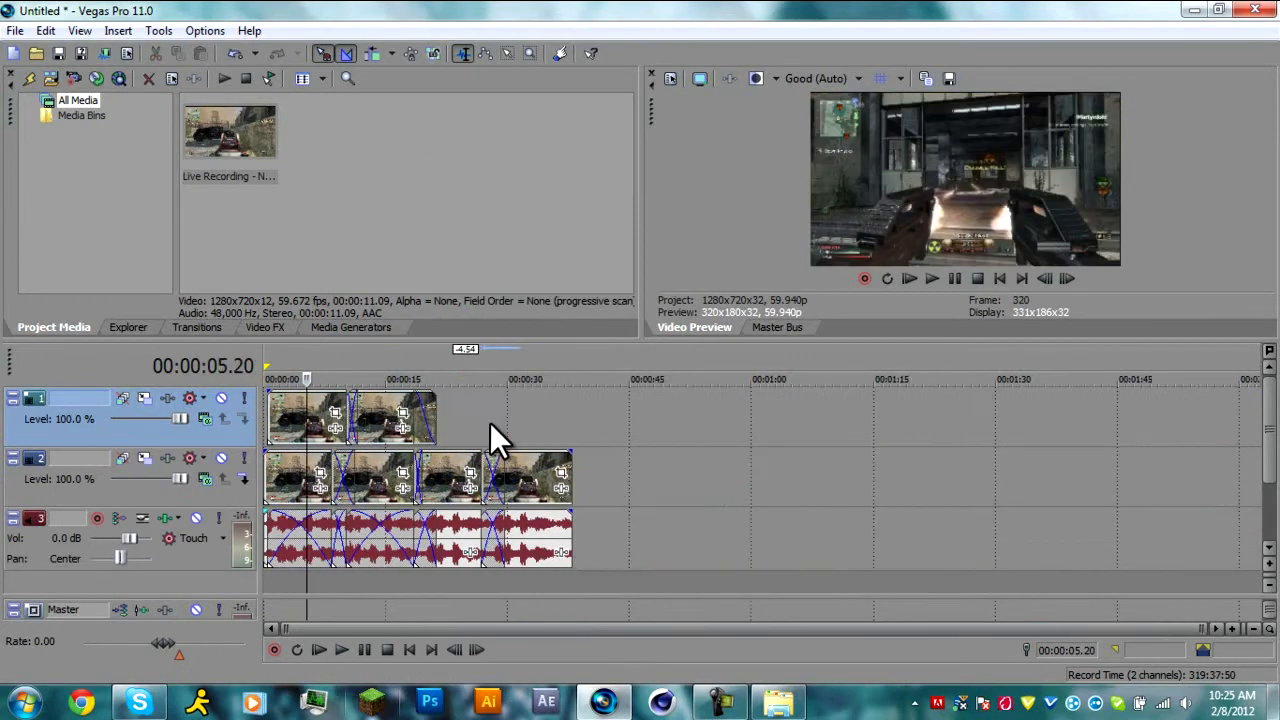
{"action": "scroll", "coordinate": [497, 442], "scroll_direction": "up", "scroll_amount": 4}
{"action": "scroll", "coordinate": [416, 372], "scroll_direction": "down", "scroll_amount": 1}
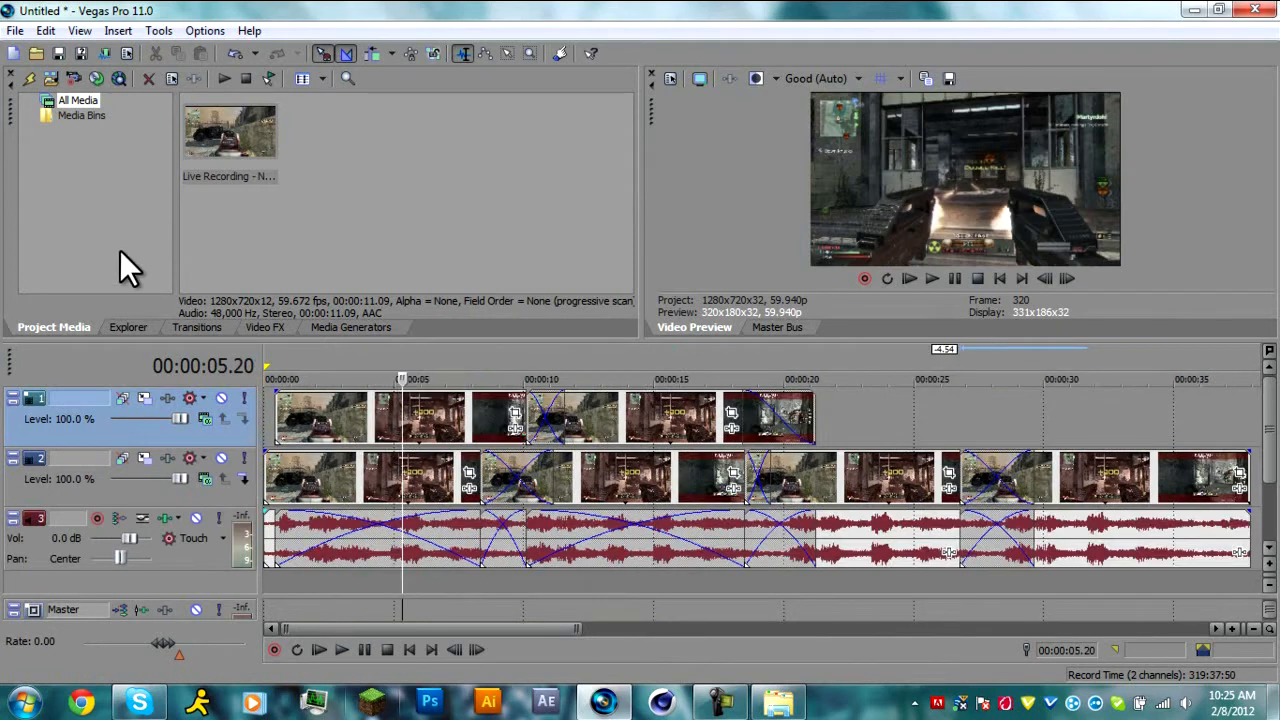
Step: Undo the clip moves and the insertion of the extra video track
{"action": "key", "text": "ctrl+z"}
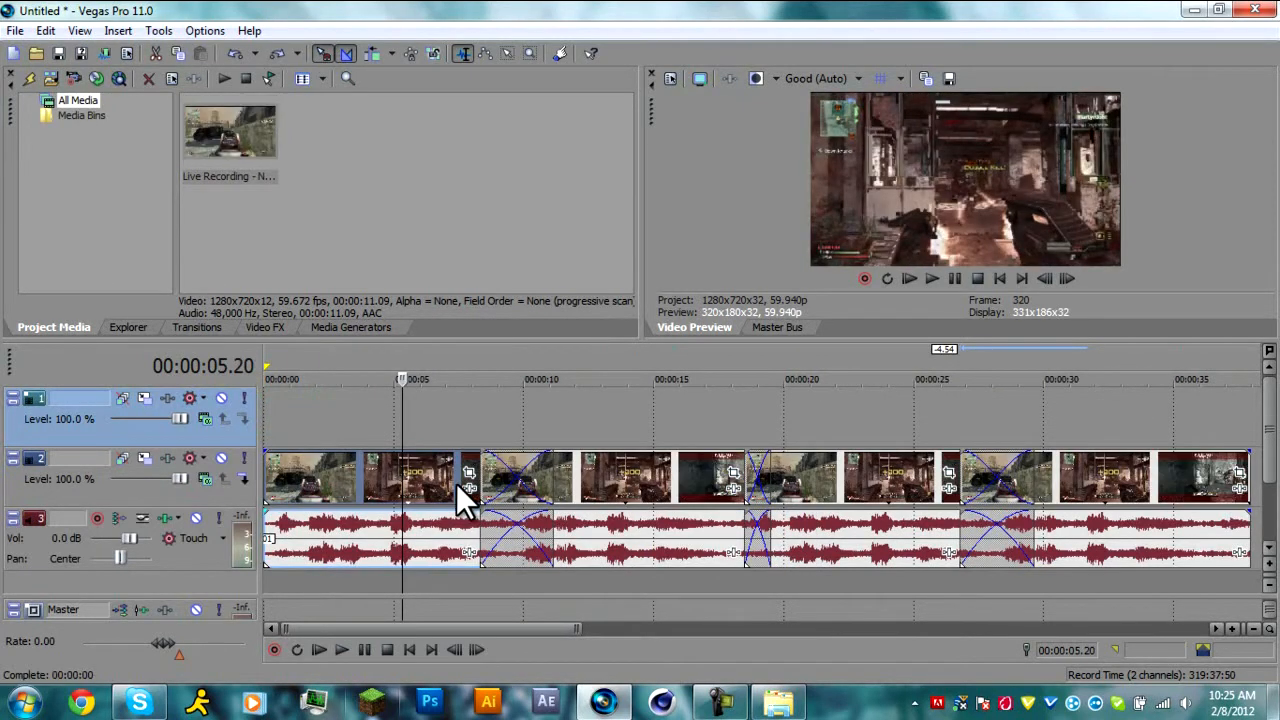
{"action": "key", "text": "ctrl+z"}
Step: Select the time range from the timeline's start to the end of the last clip at 00:00:37.56
{"action": "scroll", "coordinate": [454, 465], "scroll_direction": "down", "scroll_amount": 2}
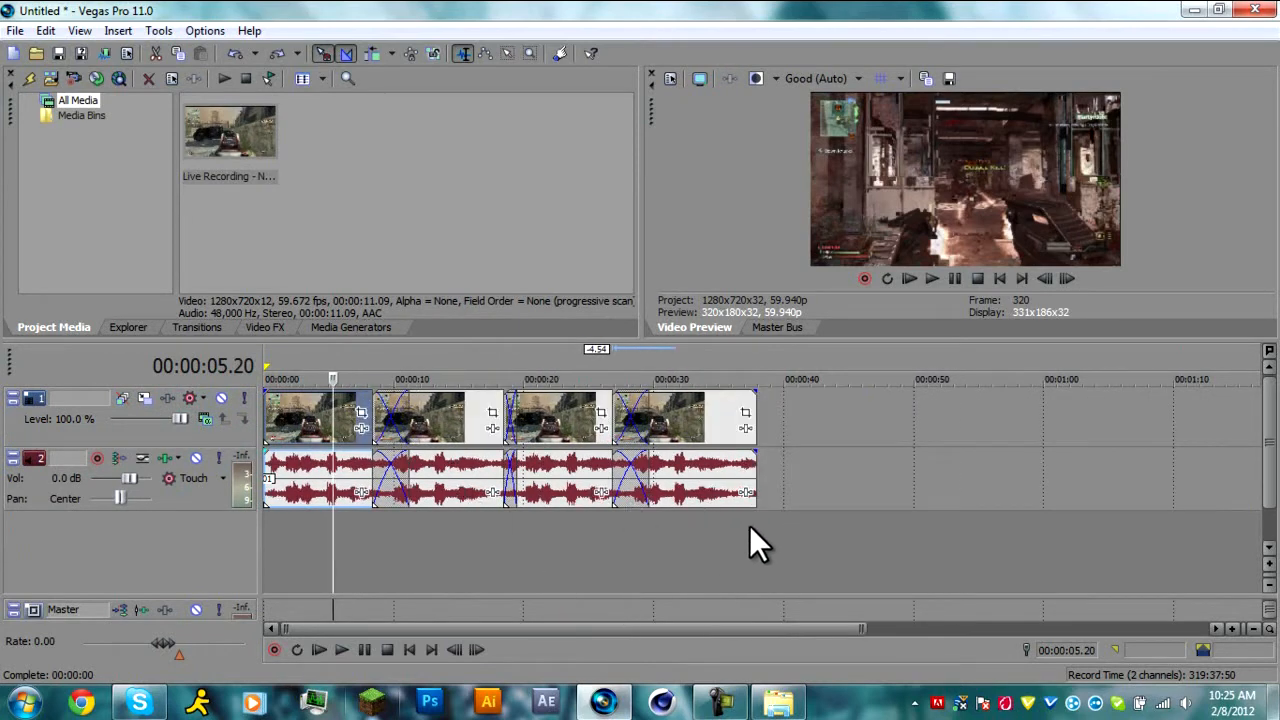
{"action": "left_click_drag", "start_coordinate": [752, 527], "coordinate": [211, 514]}
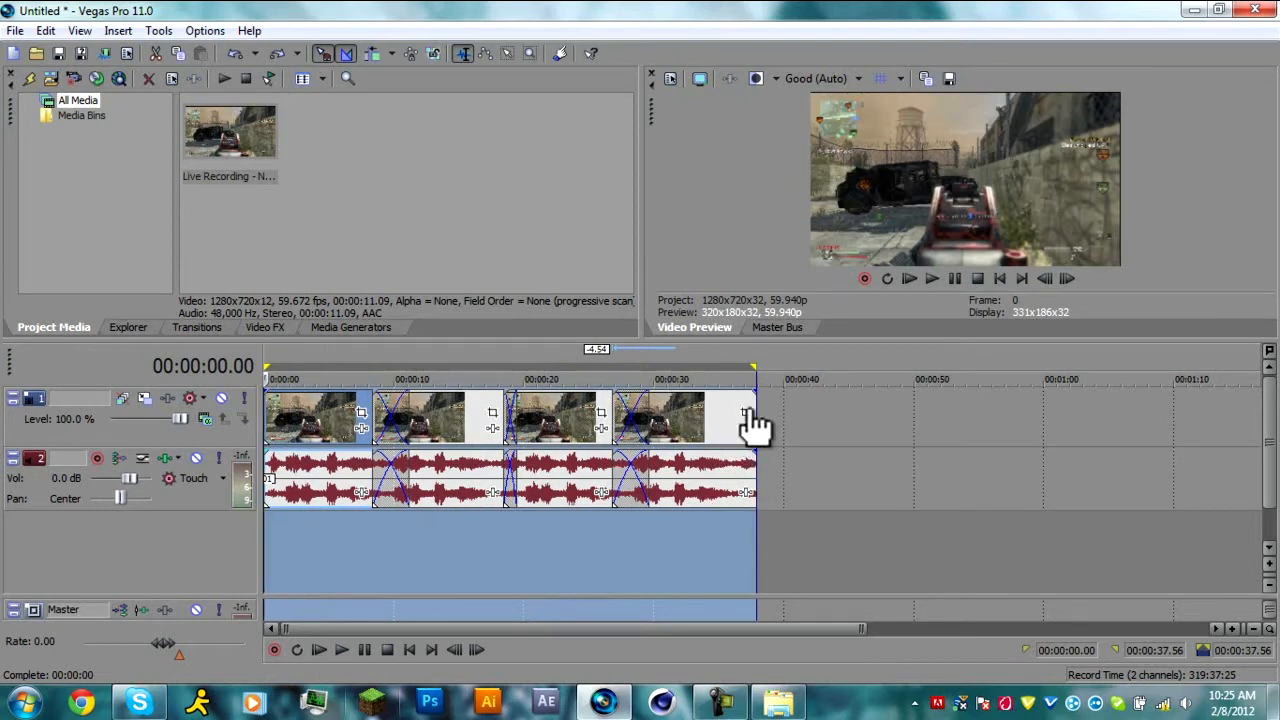
Step: Separate the last clip's audio from its video and extend only the audio to end at about 00:00:53.43
{"action": "left_click", "coordinate": [710, 422]}
{"action": "left_click", "coordinate": [727, 477]}
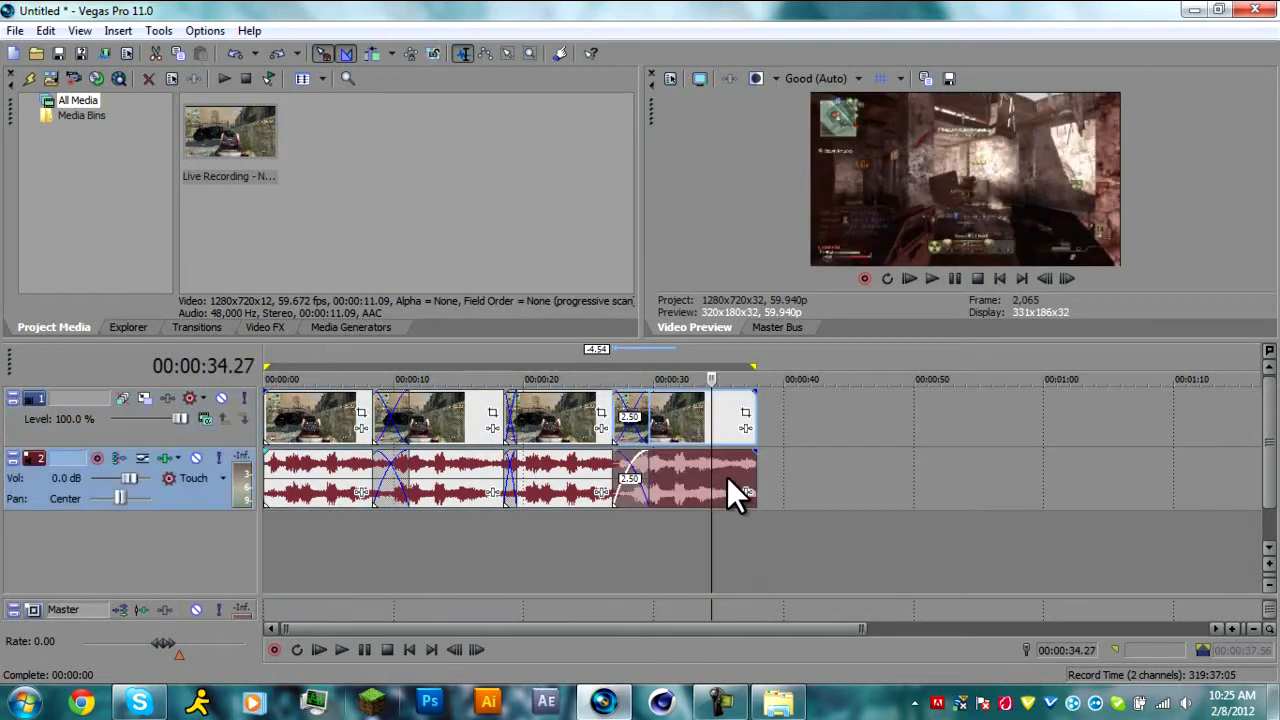
{"action": "left_click", "coordinate": [722, 469]}
{"action": "left_click_drag", "start_coordinate": [755, 464], "coordinate": [958, 450]}
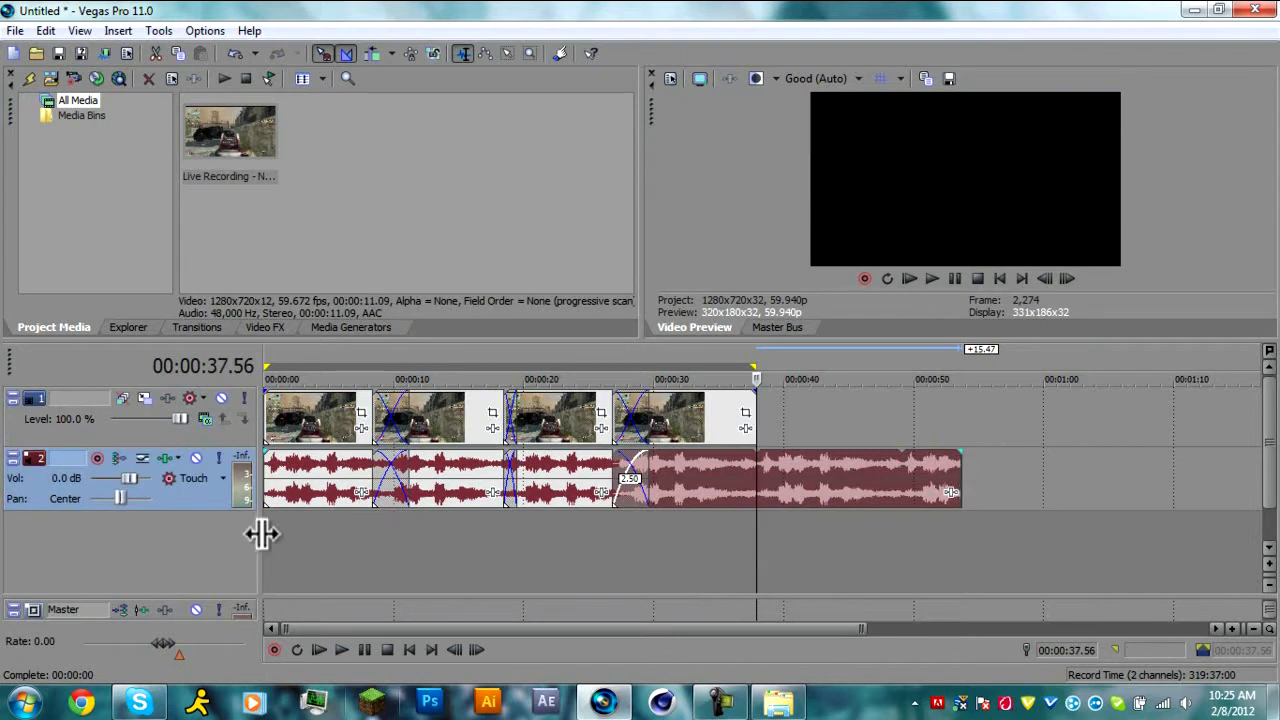
Step: Select the time range from the timeline's start to the end of the extended audio at 00:00:53.43
{"action": "left_click_drag", "start_coordinate": [271, 551], "coordinate": [760, 508]}
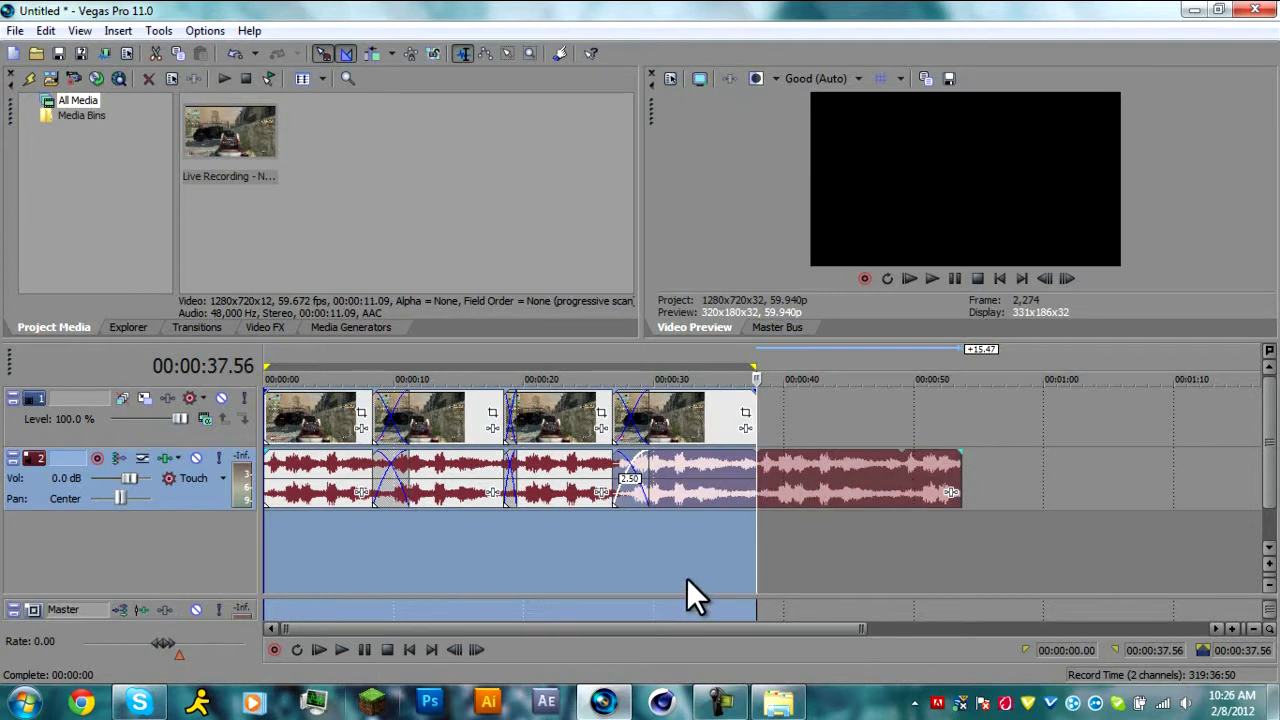
{"action": "left_click_drag", "start_coordinate": [756, 557], "coordinate": [957, 548]}
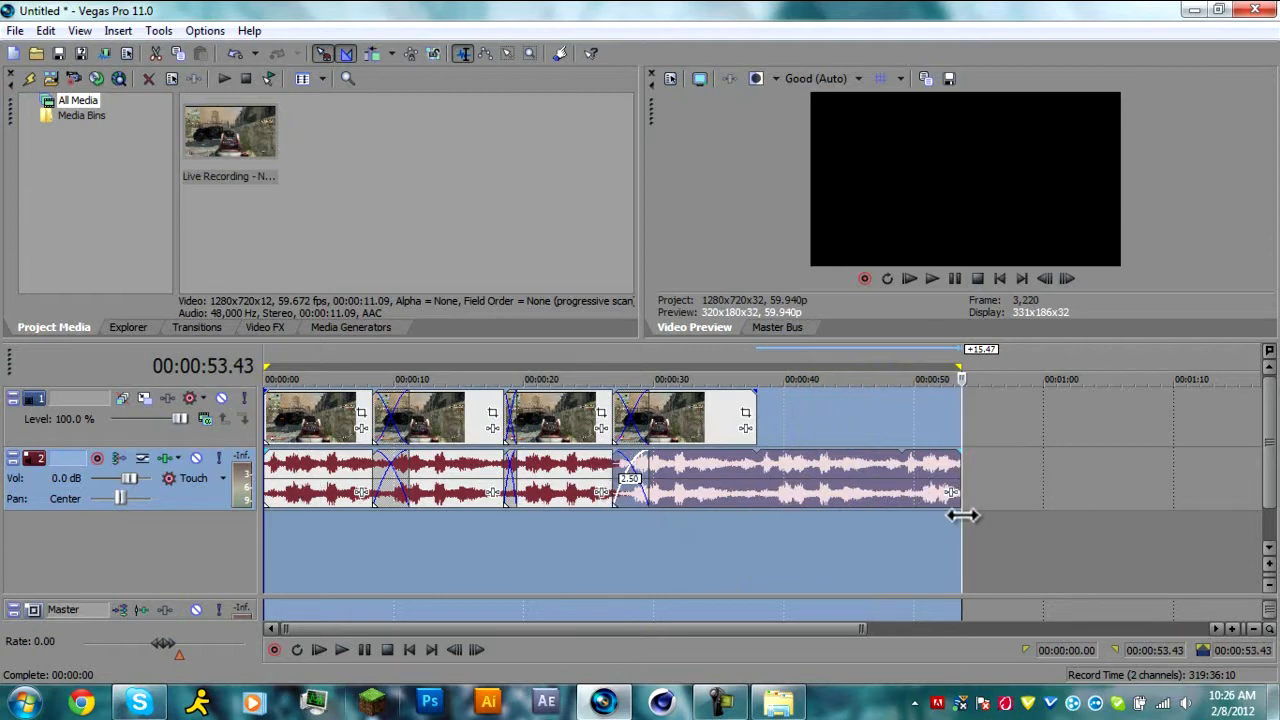
{"action": "left_click_drag", "start_coordinate": [957, 521], "coordinate": [4, 460]}
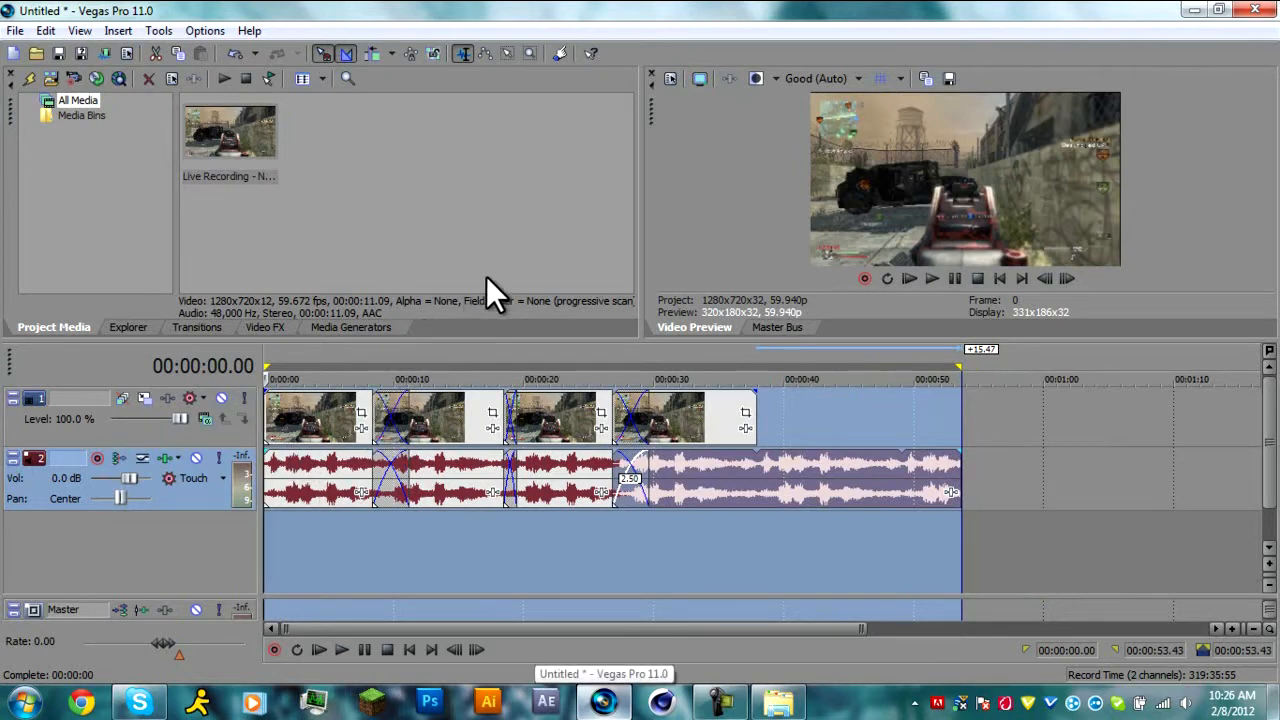
Step: In the project's video properties, keep the HD 720-60p template and 8-bit pixel format, and choose Best full-resolution rendering quality
{"action": "left_click", "coordinate": [675, 81]}
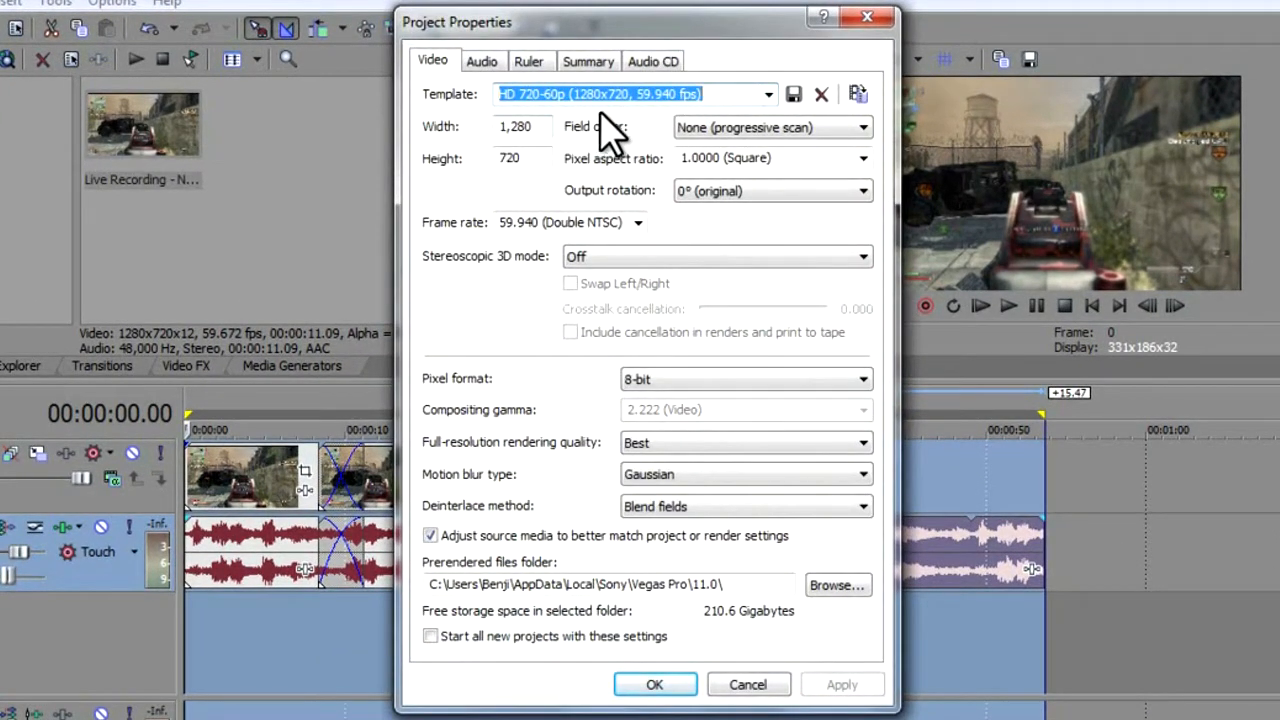
{"action": "left_click", "coordinate": [769, 94]}
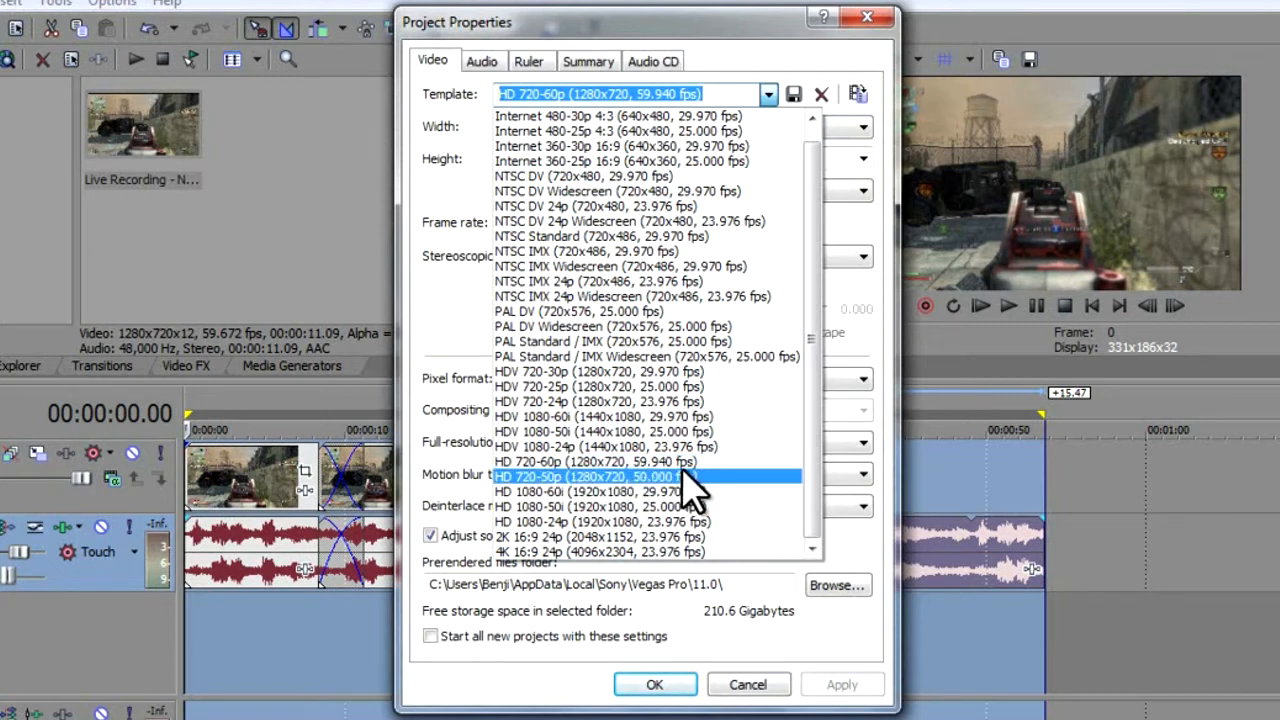
{"action": "left_click", "coordinate": [769, 97]}
{"action": "left_click_drag", "start_coordinate": [516, 126], "coordinate": [506, 164]}
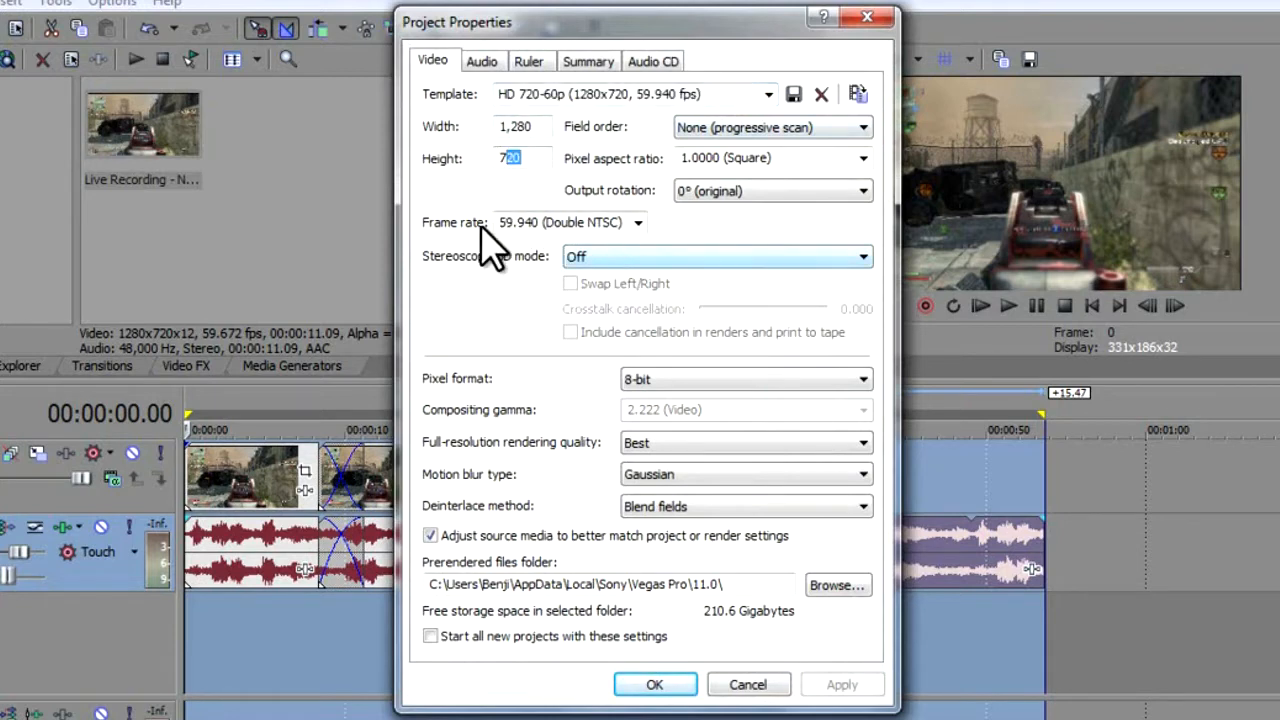
{"action": "left_click", "coordinate": [652, 383]}
{"action": "left_click", "coordinate": [654, 383]}
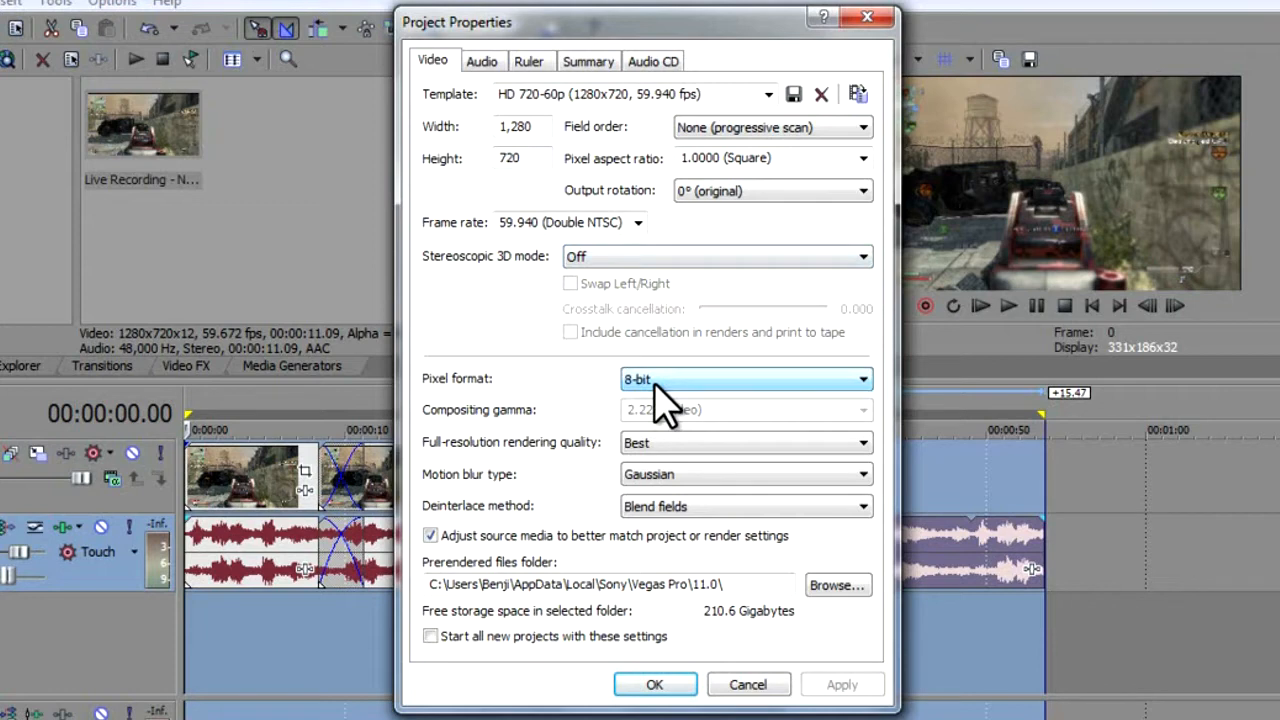
{"action": "left_click", "coordinate": [740, 440]}
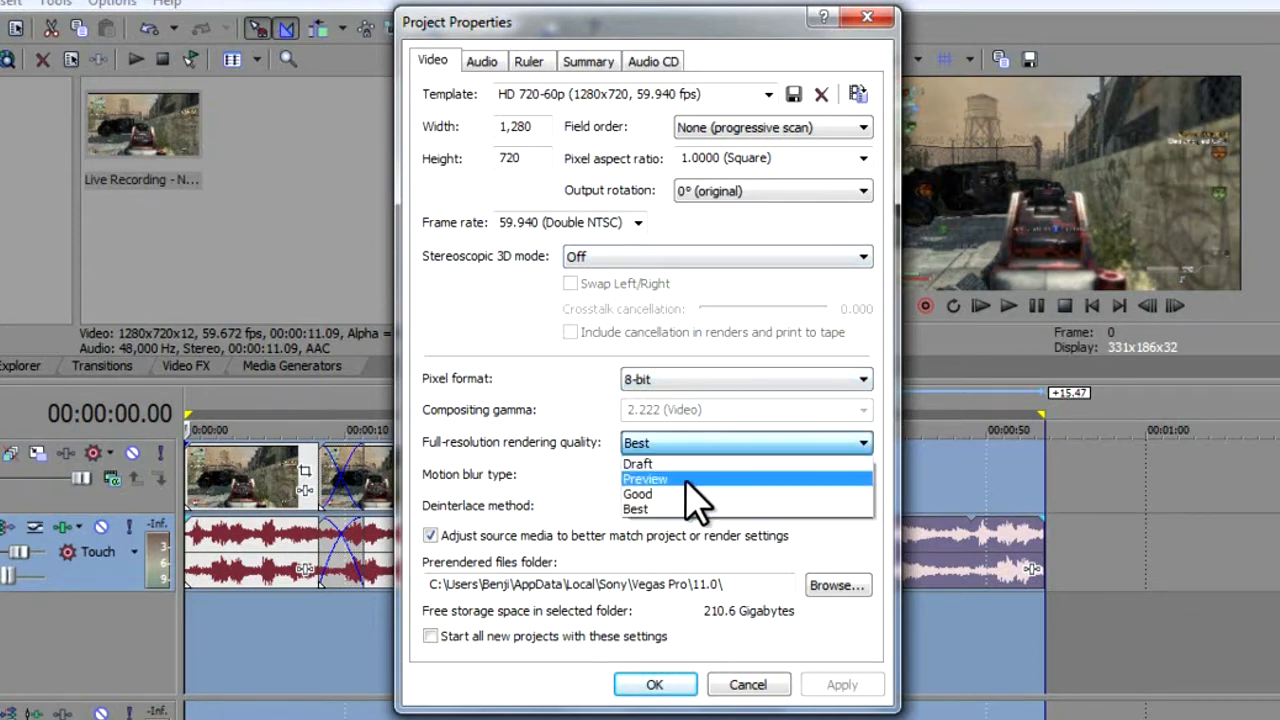
{"action": "left_click", "coordinate": [655, 508]}
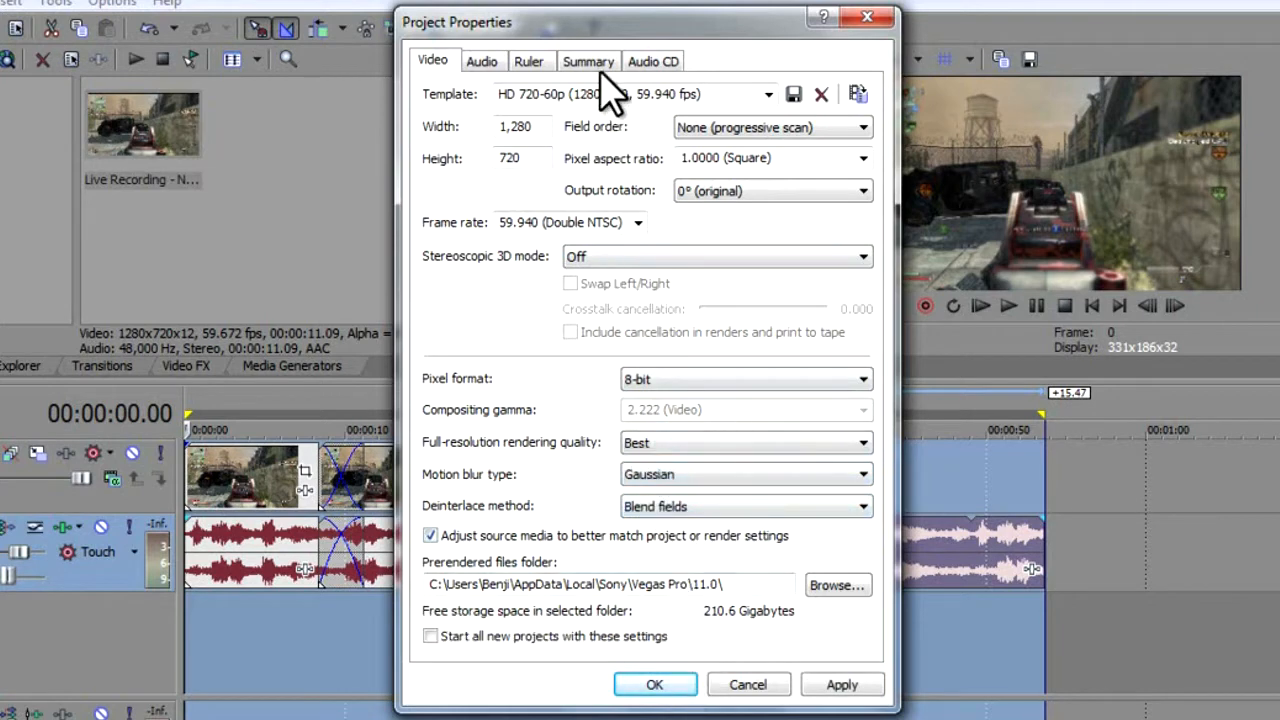
Step: Set the project audio to a Stereo master bus, 16 bit depth and Best resample and stretch quality, and accept the properties
{"action": "left_click", "coordinate": [496, 60]}
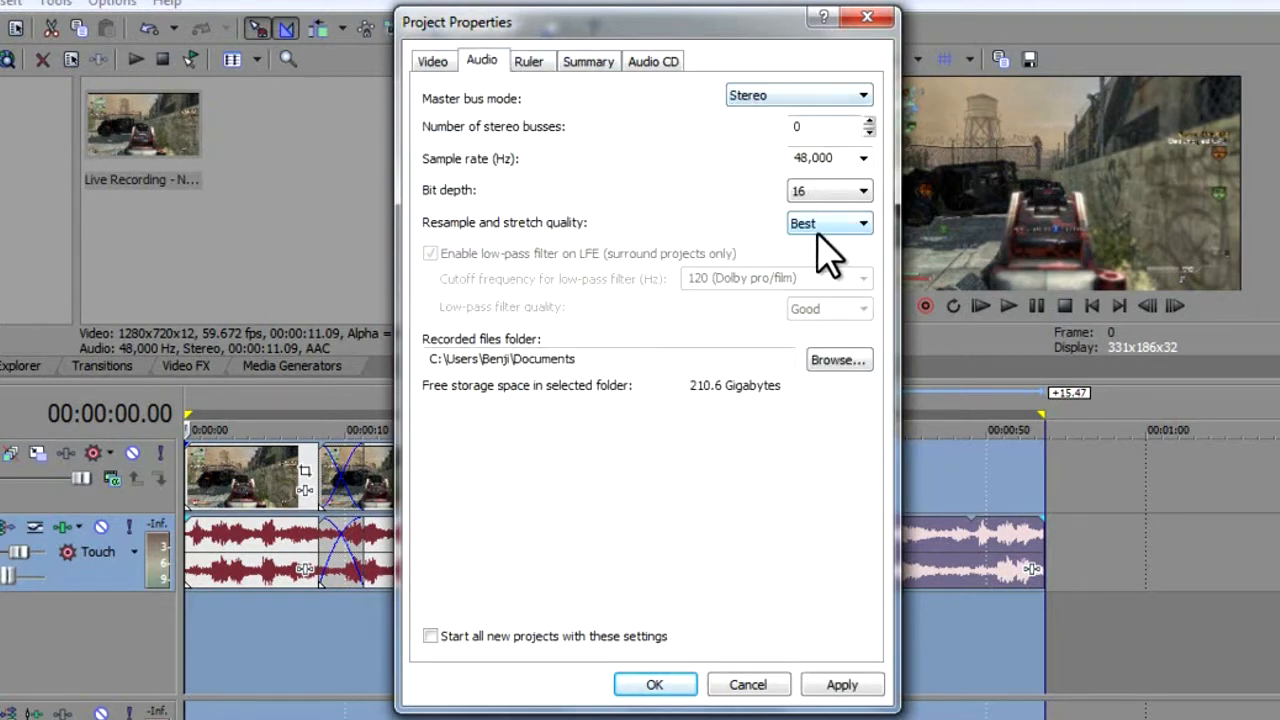
{"action": "left_click", "coordinate": [815, 225]}
{"action": "left_click", "coordinate": [815, 268]}
{"action": "left_click", "coordinate": [822, 190]}
{"action": "left_click", "coordinate": [822, 190]}
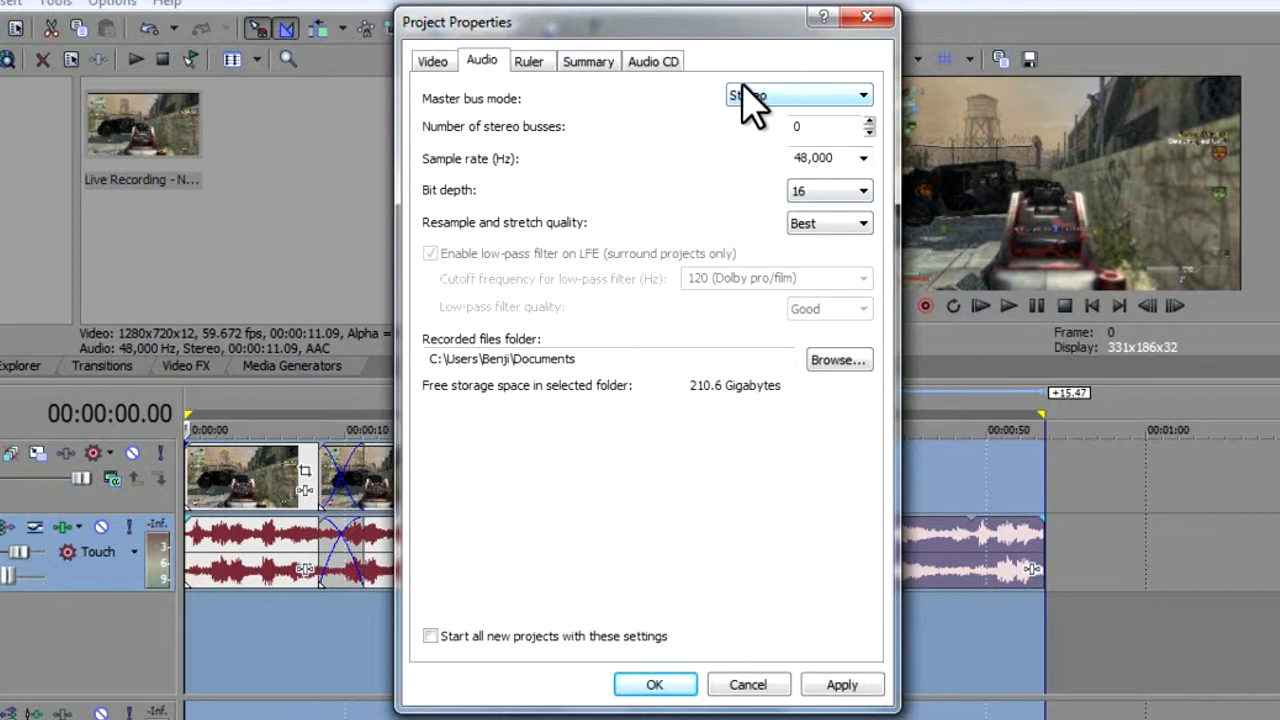
{"action": "left_click", "coordinate": [790, 97]}
{"action": "left_click", "coordinate": [777, 111]}
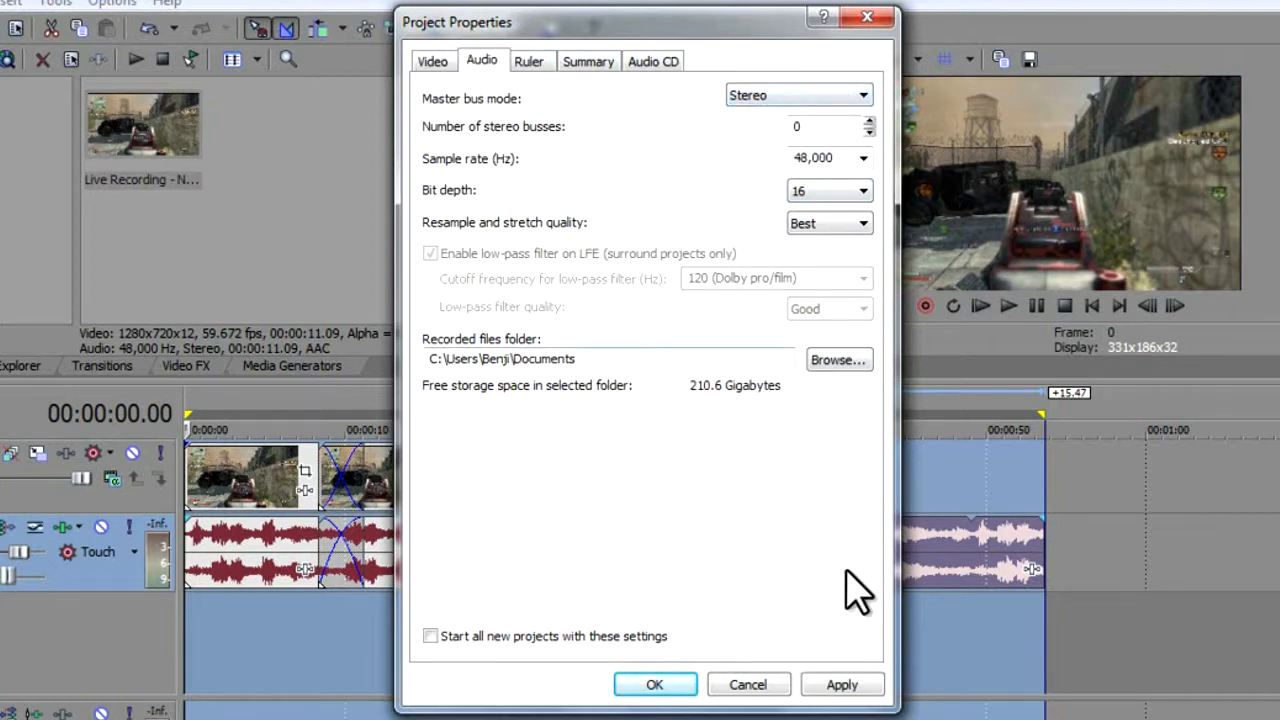
{"action": "left_click", "coordinate": [658, 688]}
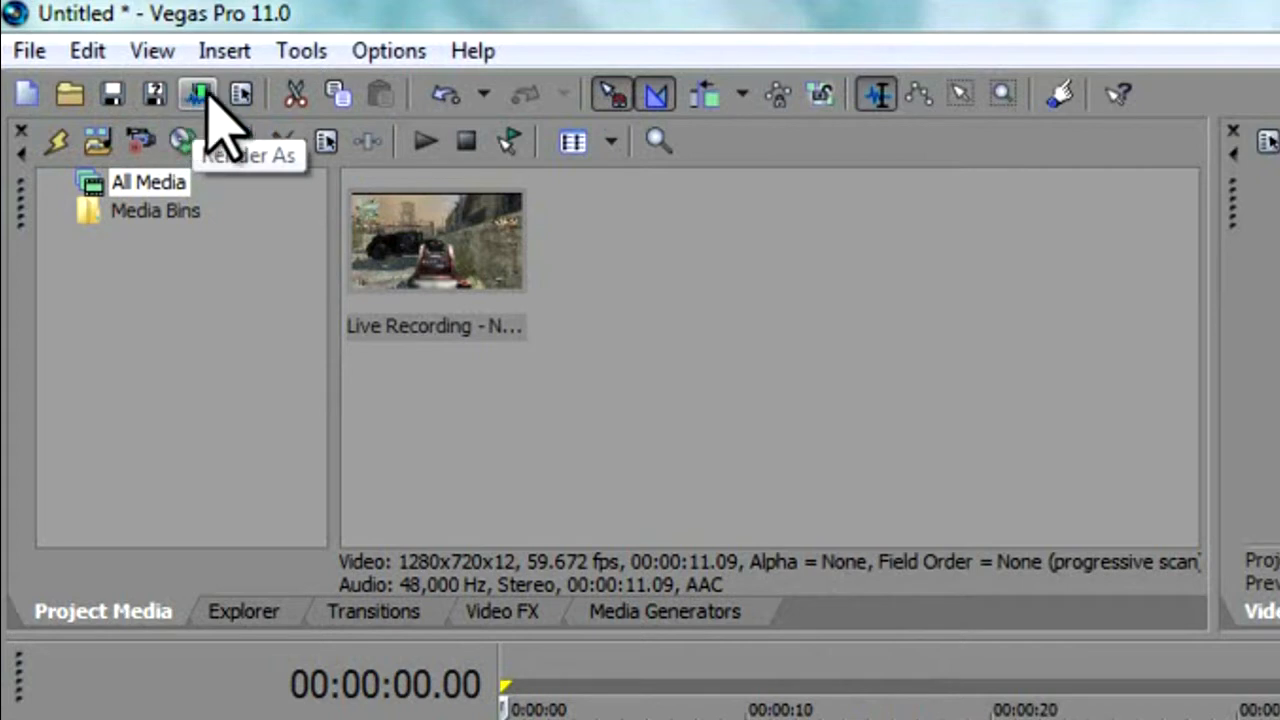
Step: Open the Render As settings for the project
{"action": "left_click", "coordinate": [199, 89]}
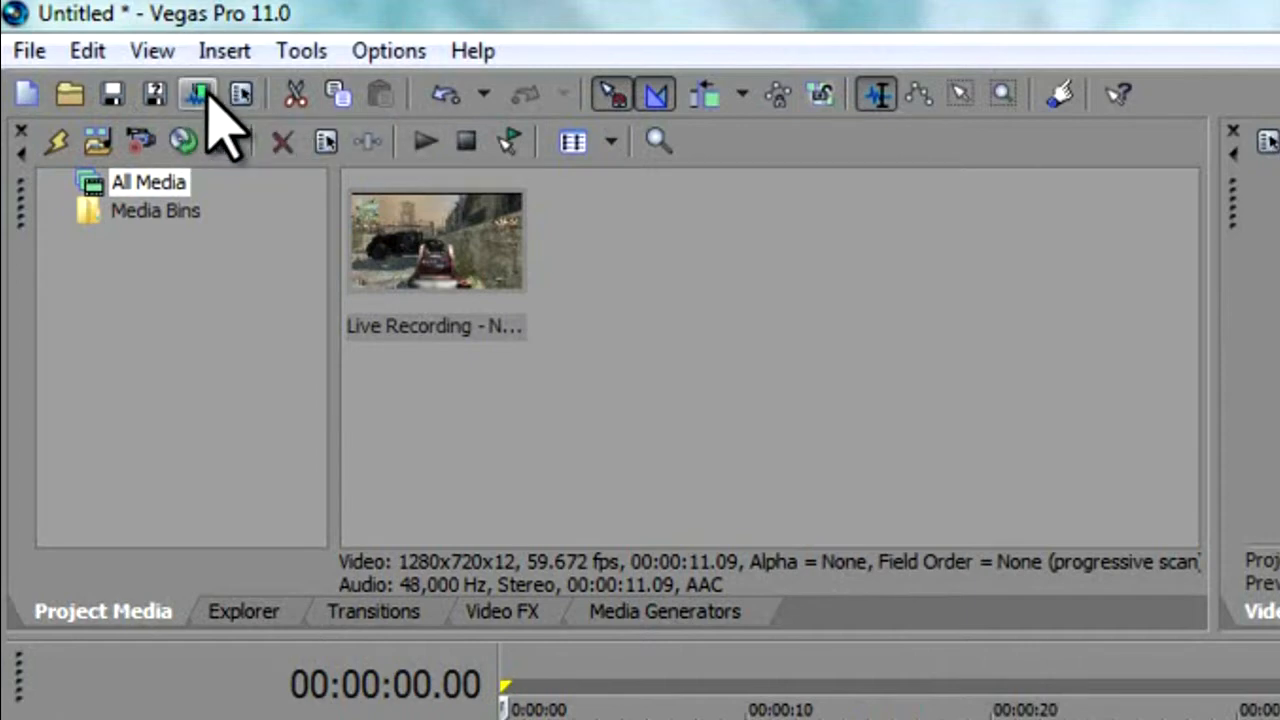
{"action": "left_click", "coordinate": [30, 50]}
{"action": "left_click", "coordinate": [106, 14]}
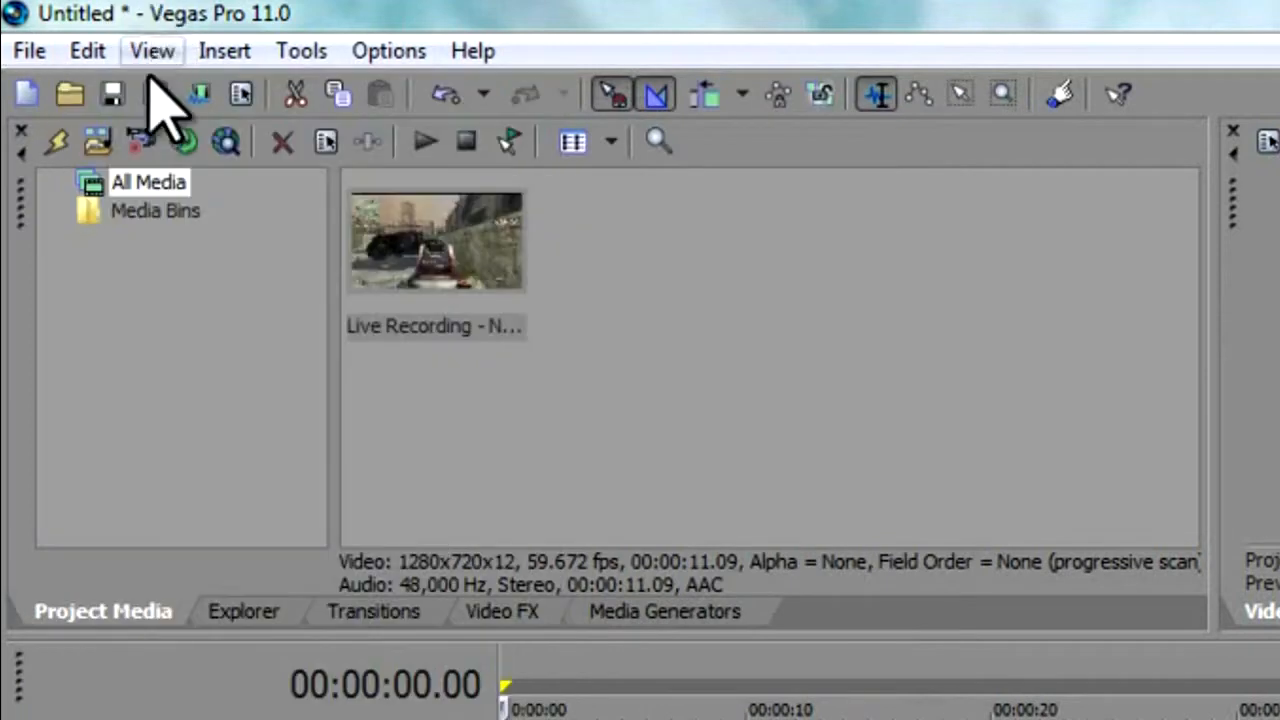
{"action": "left_click", "coordinate": [190, 100]}
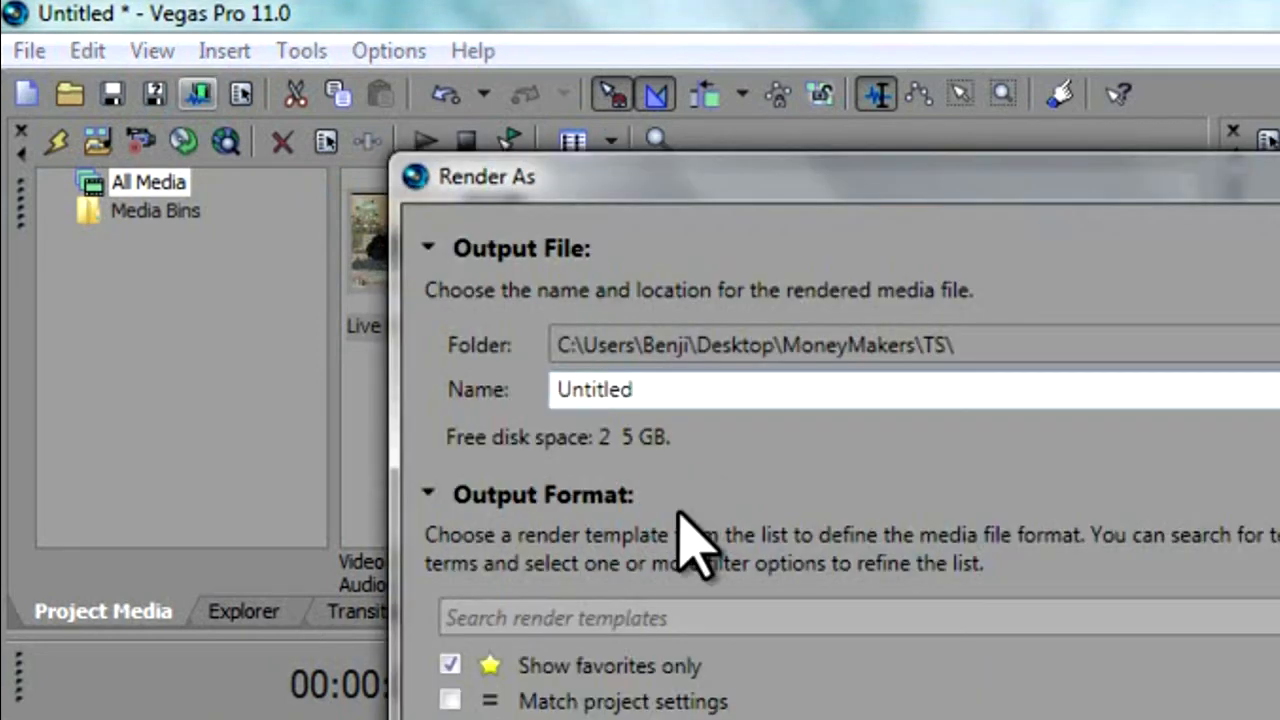
{"action": "left_click_drag", "start_coordinate": [845, 205], "coordinate": [1085, 140]}
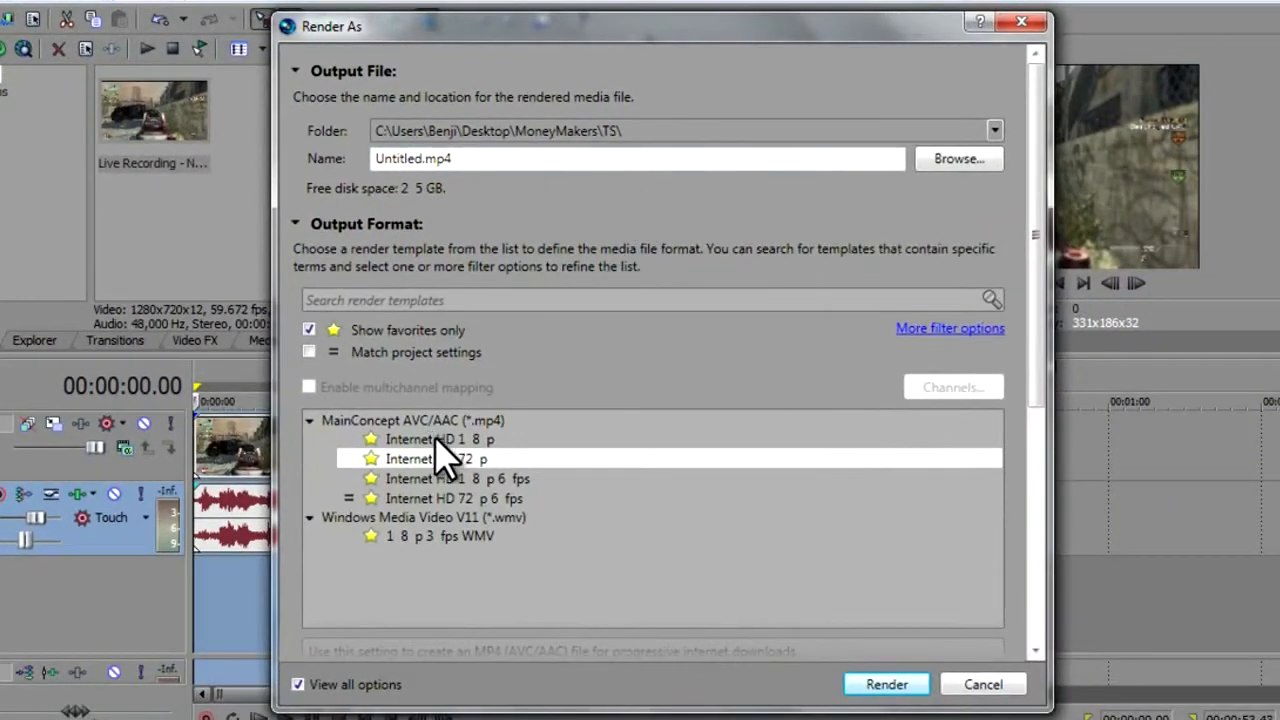
Step: Show all render templates instead of favorites only and choose the MainConcept AVC/AAC (*.mp4) output format
{"action": "left_click", "coordinate": [308, 330]}
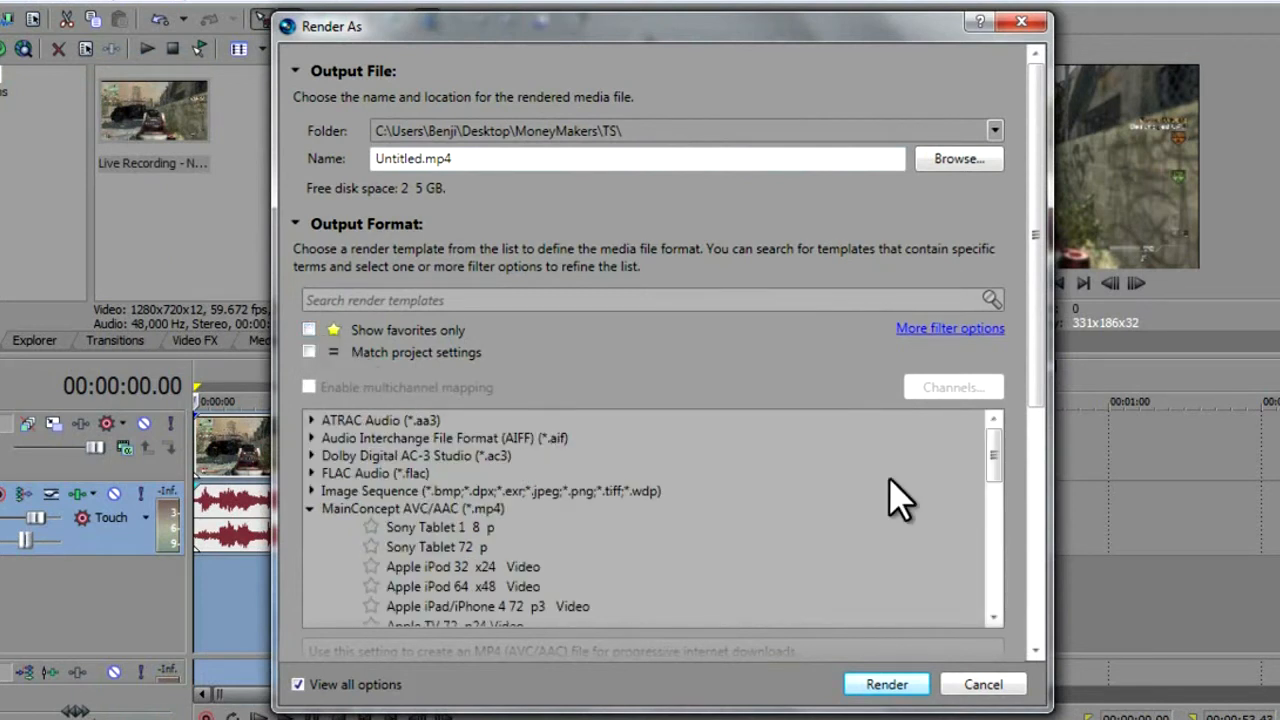
{"action": "mouse_move", "coordinate": [990, 464]}
{"action": "left_mouse_down"}
{"action": "mouse_move", "coordinate": [986, 494]}
{"action": "mouse_move", "coordinate": [993, 440]}
{"action": "left_mouse_up"}
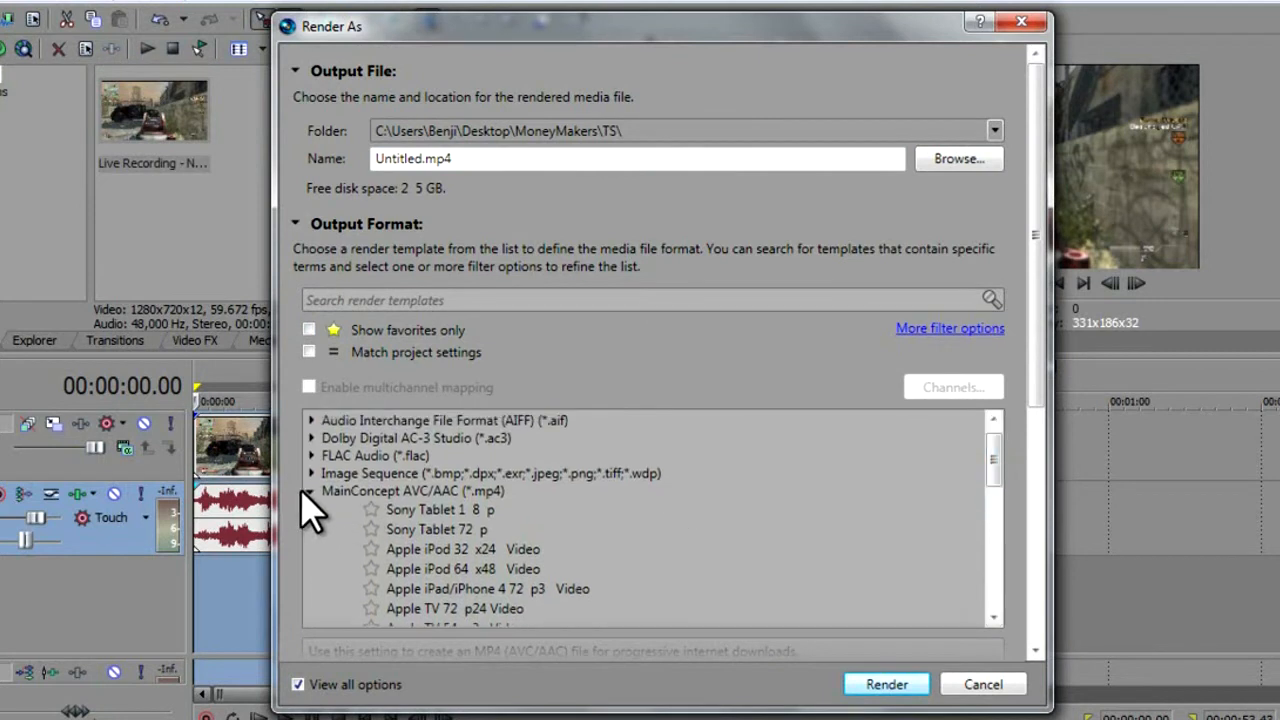
{"action": "left_click", "coordinate": [311, 490]}
{"action": "left_click_drag", "start_coordinate": [998, 482], "coordinate": [1013, 435]}
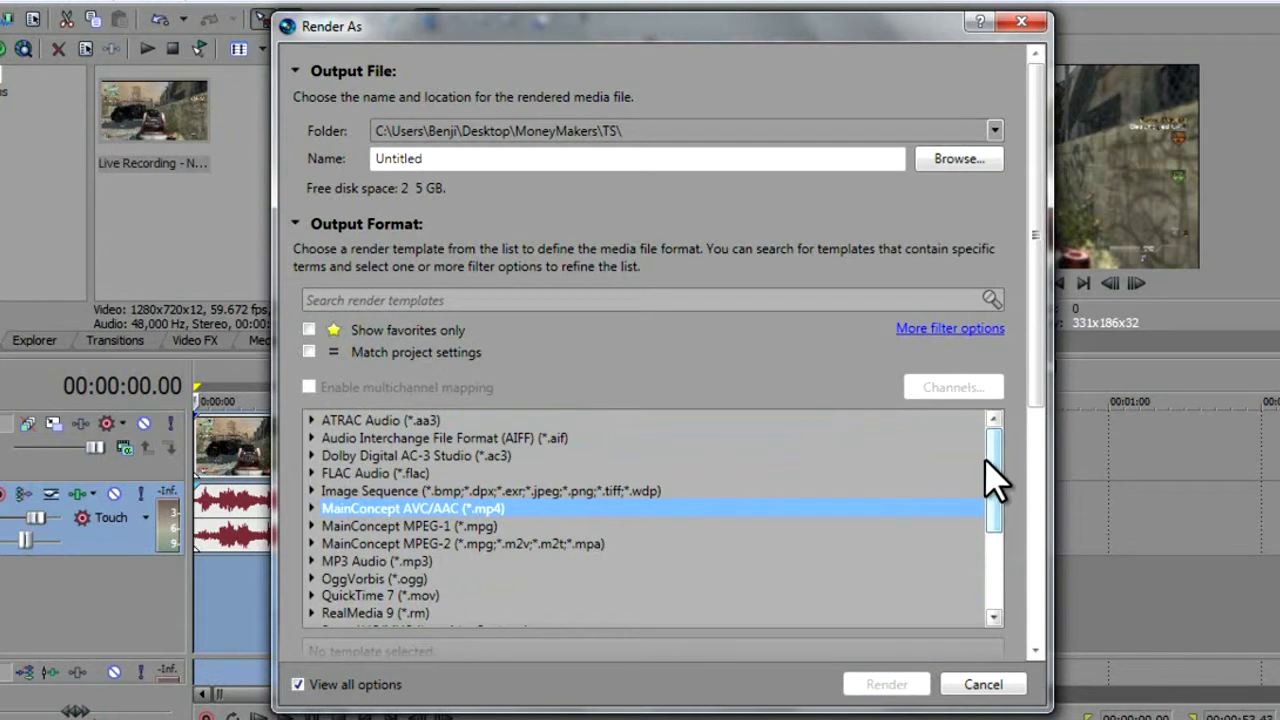
{"action": "left_click_drag", "start_coordinate": [992, 460], "coordinate": [978, 532]}
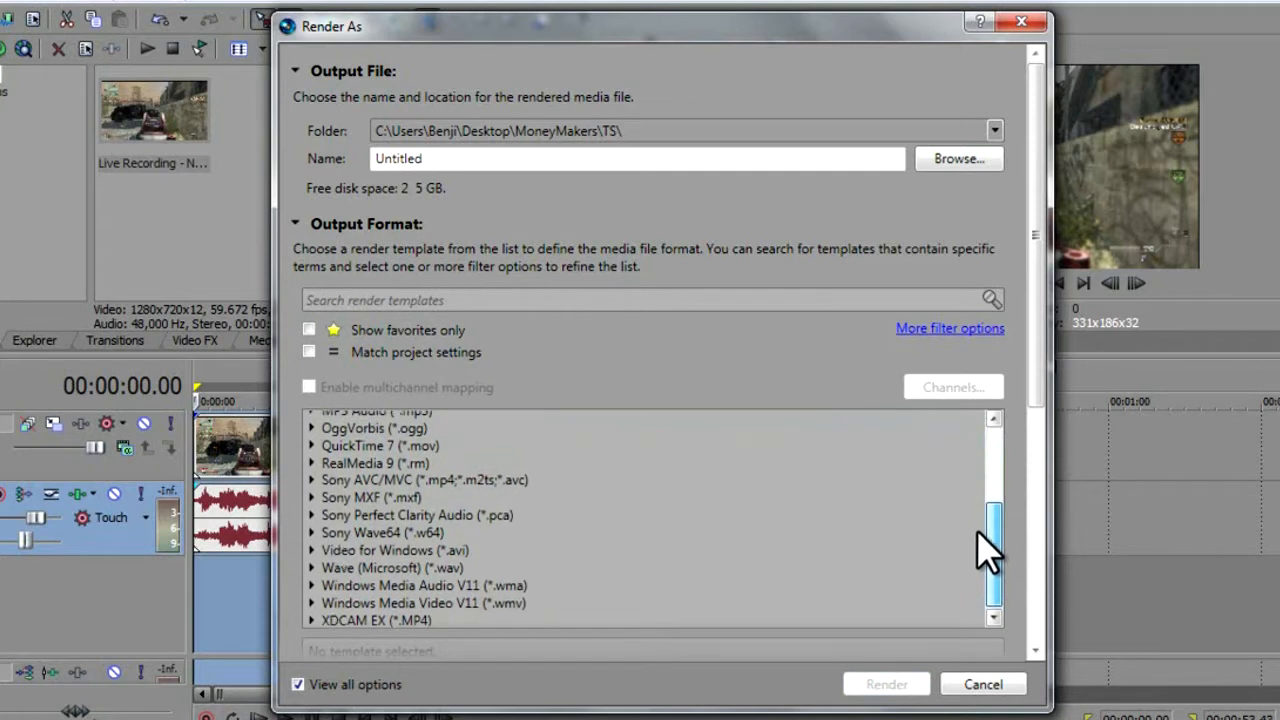
{"action": "left_click", "coordinate": [408, 603]}
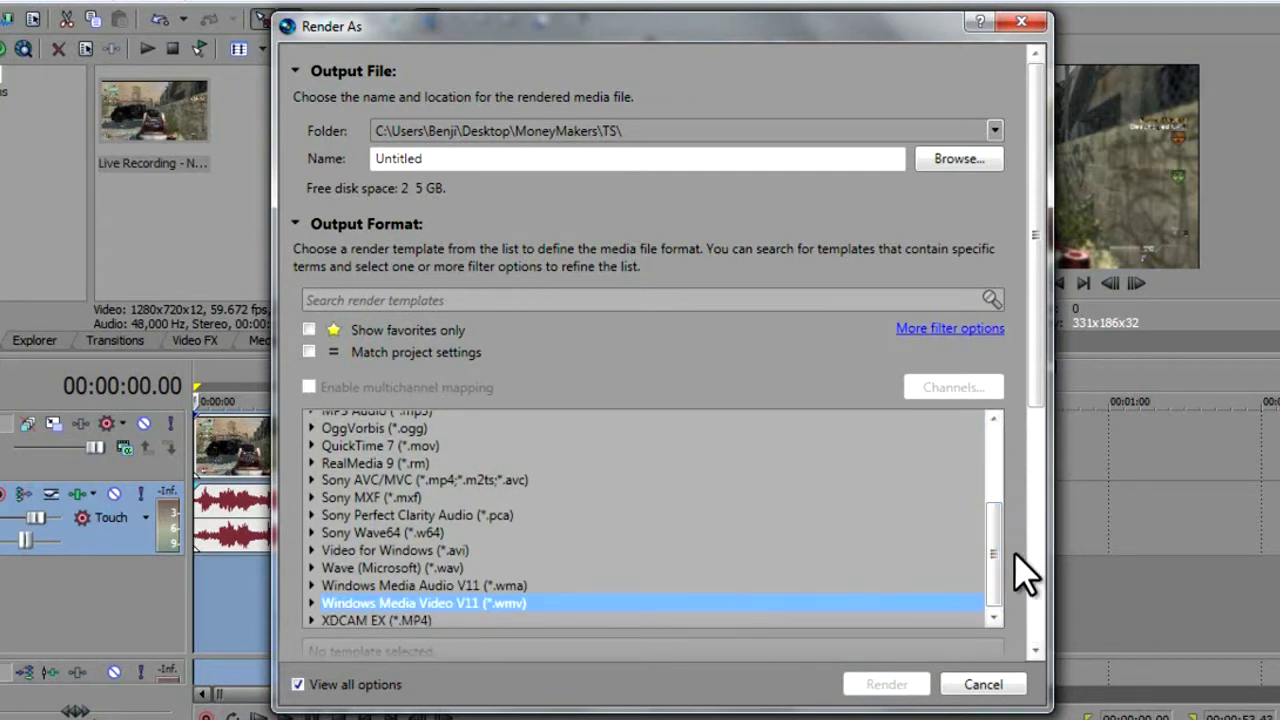
{"action": "left_click_drag", "start_coordinate": [995, 565], "coordinate": [986, 517]}
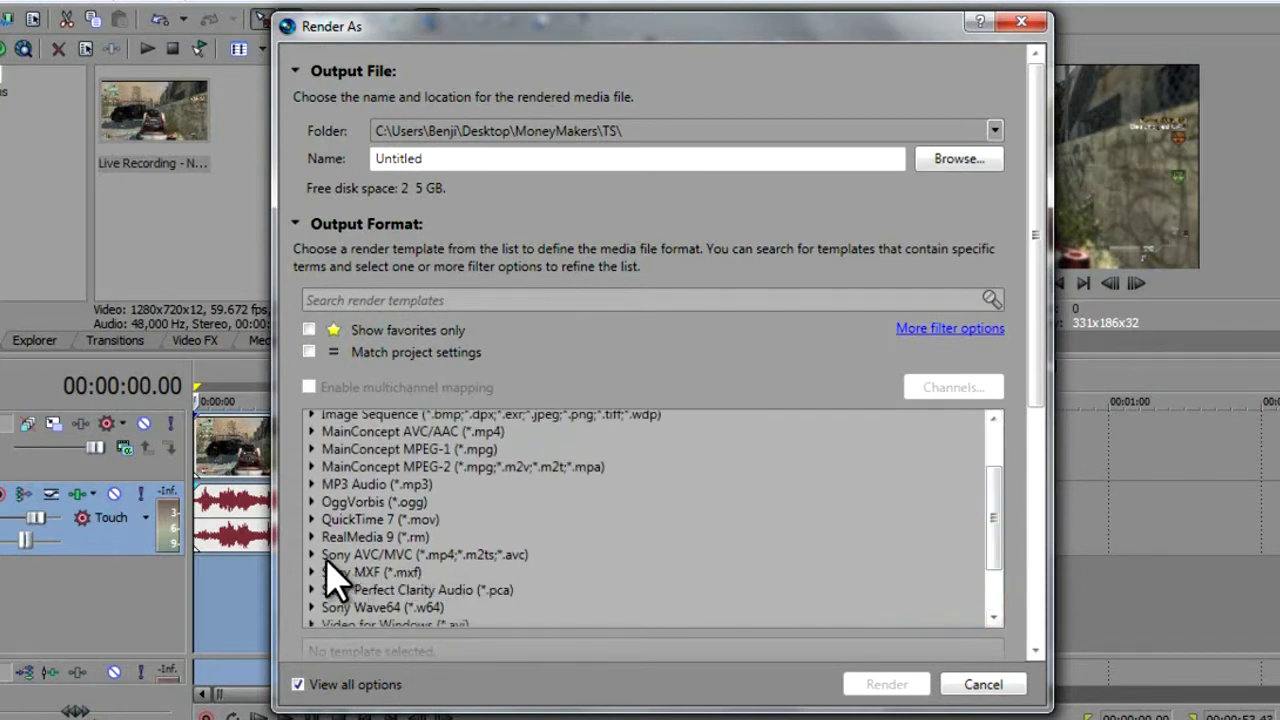
{"action": "left_click", "coordinate": [389, 554]}
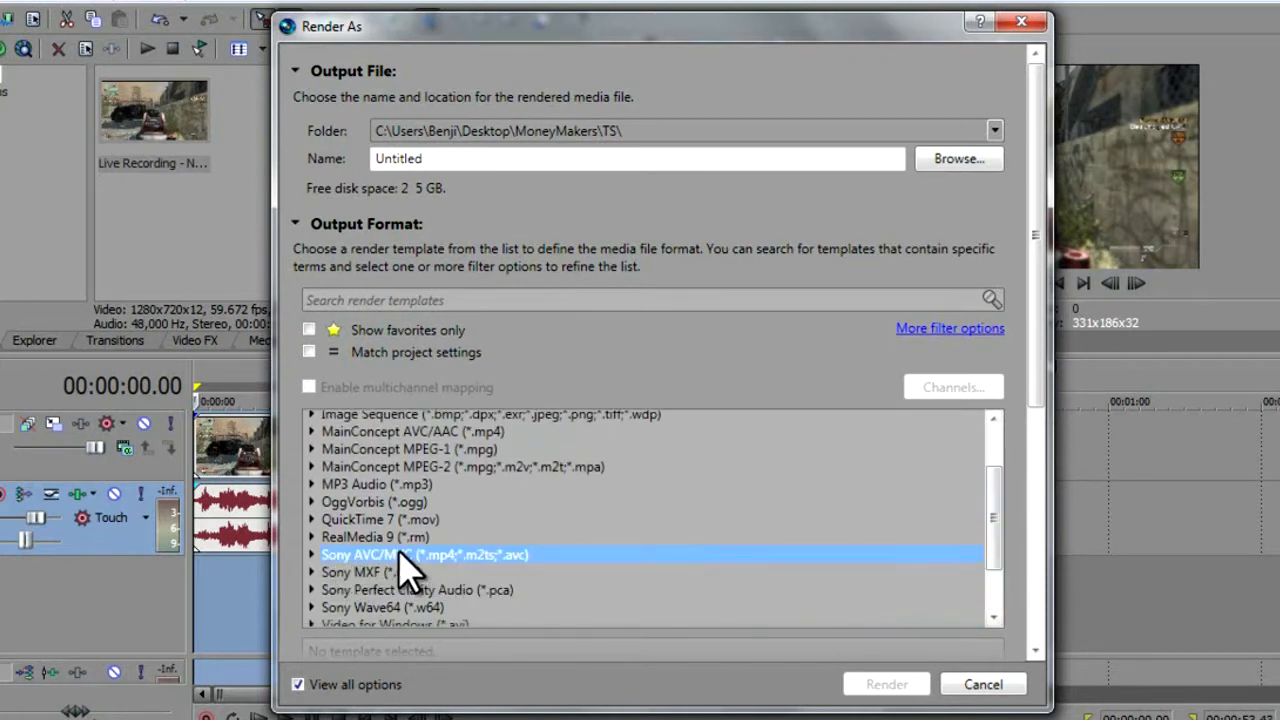
{"action": "left_click", "coordinate": [430, 432]}
{"action": "scroll", "coordinate": [590, 495], "scroll_direction": "up", "scroll_amount": 2}
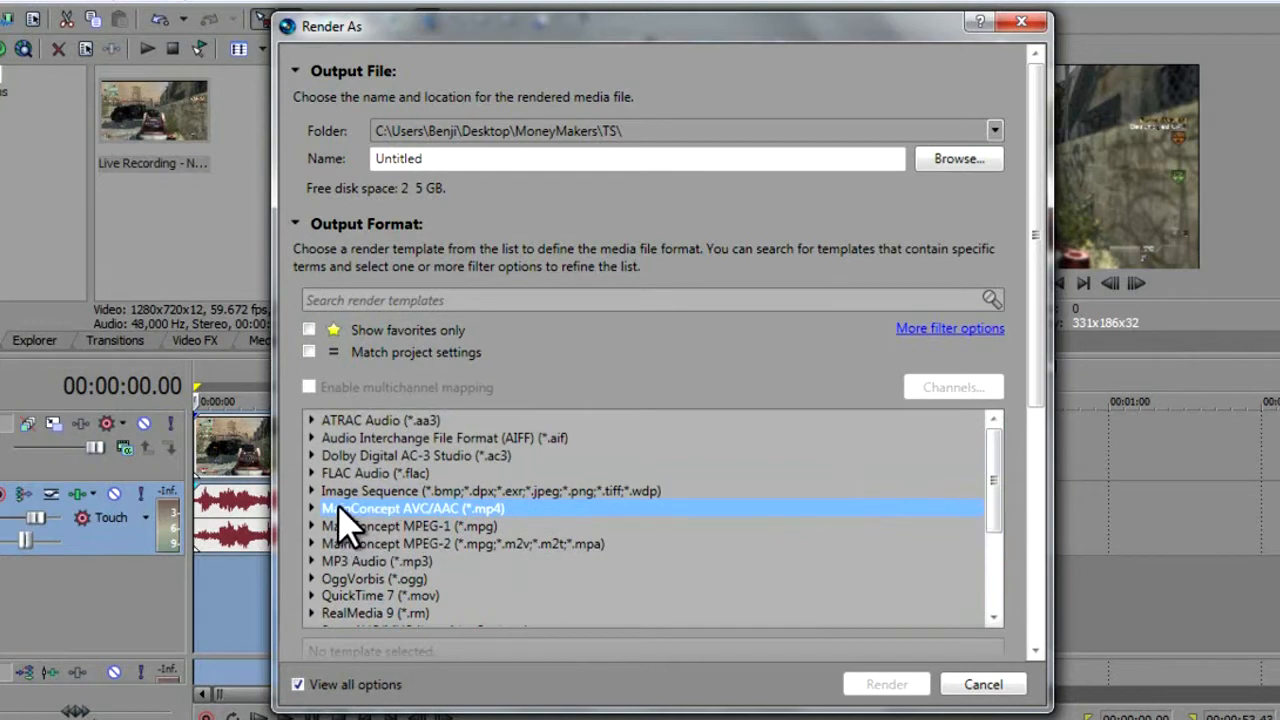
Step: Expand the MainConcept AVC/AAC format and select its Internet HD 720p render template
{"action": "left_click", "coordinate": [311, 507]}
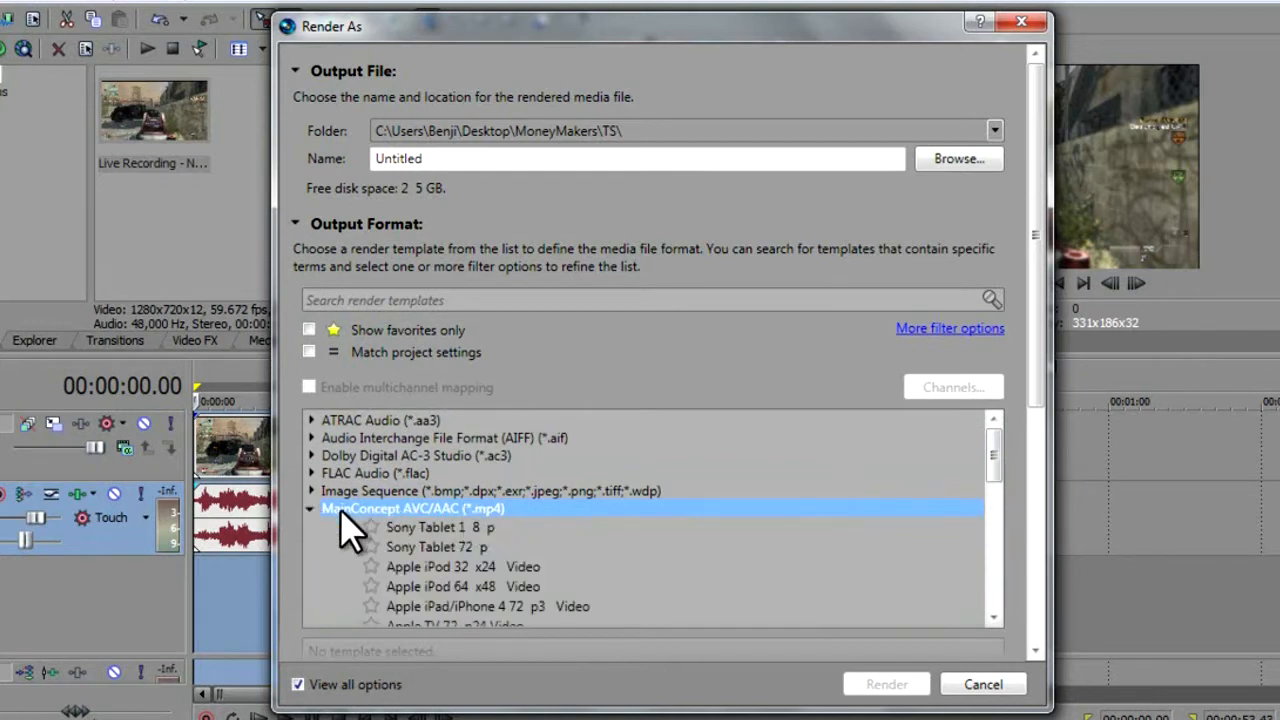
{"action": "scroll", "coordinate": [610, 562], "scroll_direction": "down", "scroll_amount": 3}
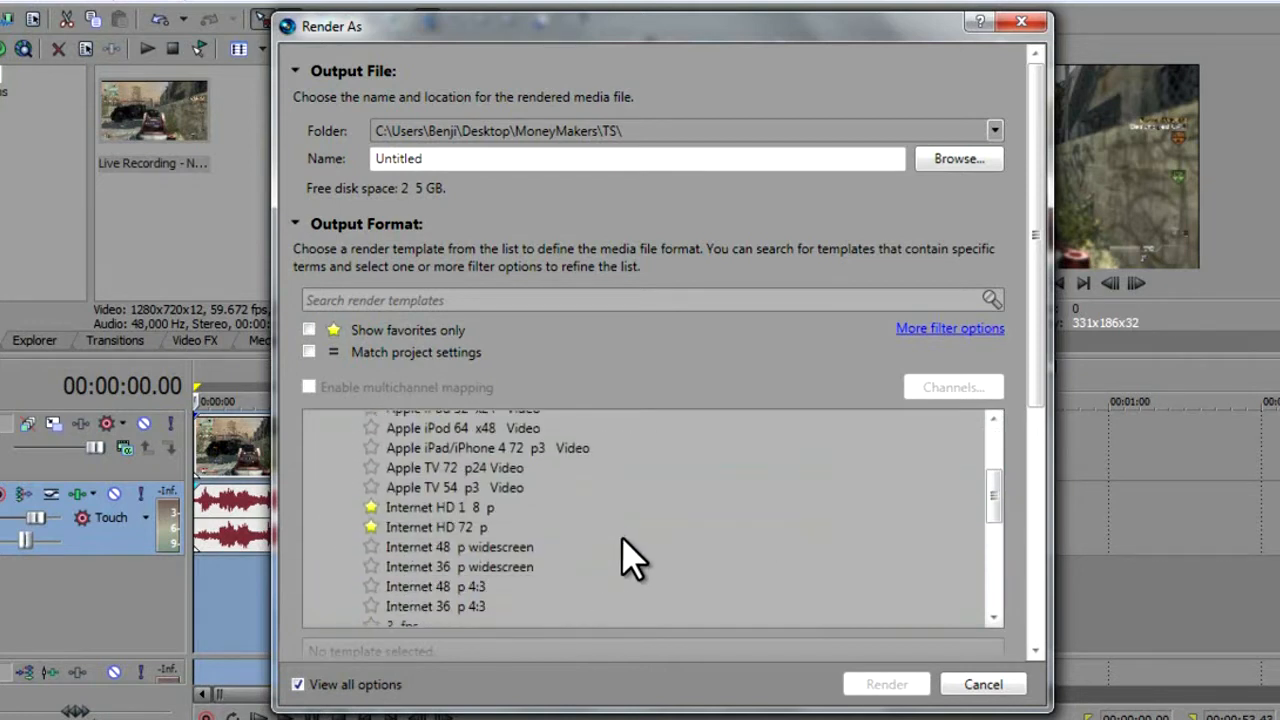
{"action": "scroll", "coordinate": [630, 560], "scroll_direction": "up", "scroll_amount": 1}
{"action": "scroll", "coordinate": [630, 560], "scroll_direction": "down", "scroll_amount": 1}
{"action": "scroll", "coordinate": [620, 540], "scroll_direction": "down", "scroll_amount": 1}
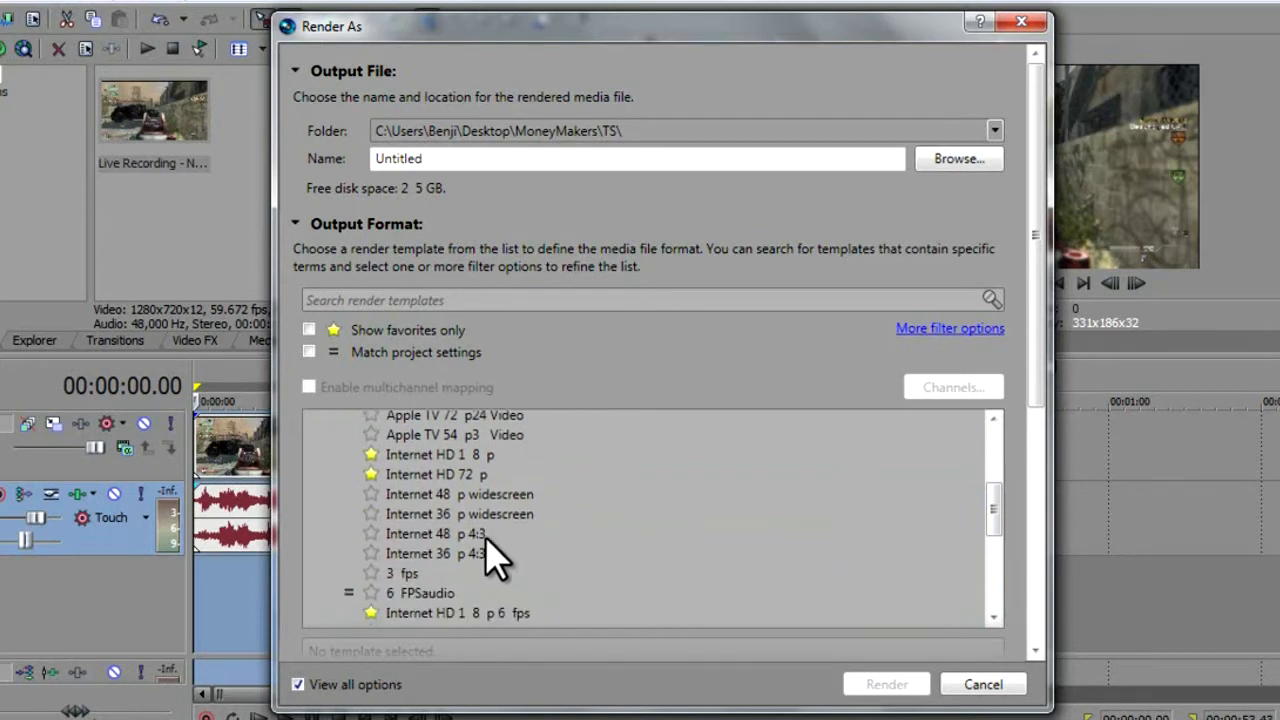
{"action": "left_click", "coordinate": [437, 474]}
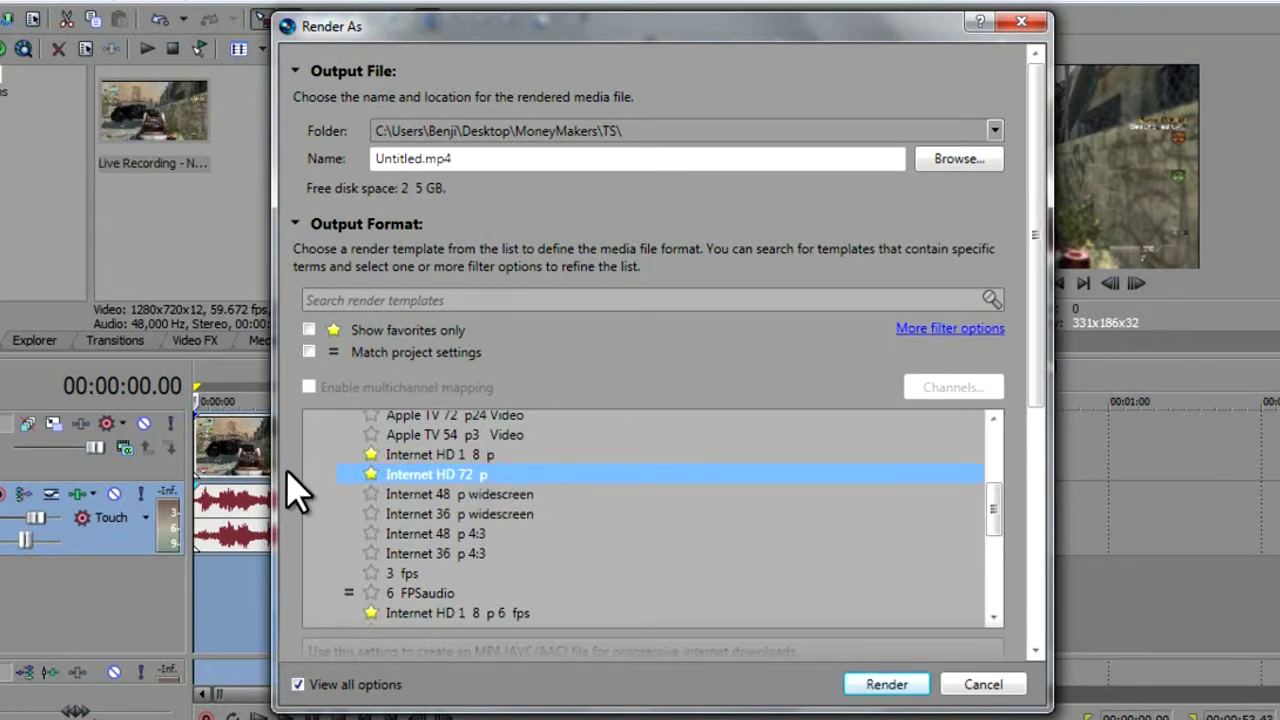
{"action": "left_click", "coordinate": [489, 458]}
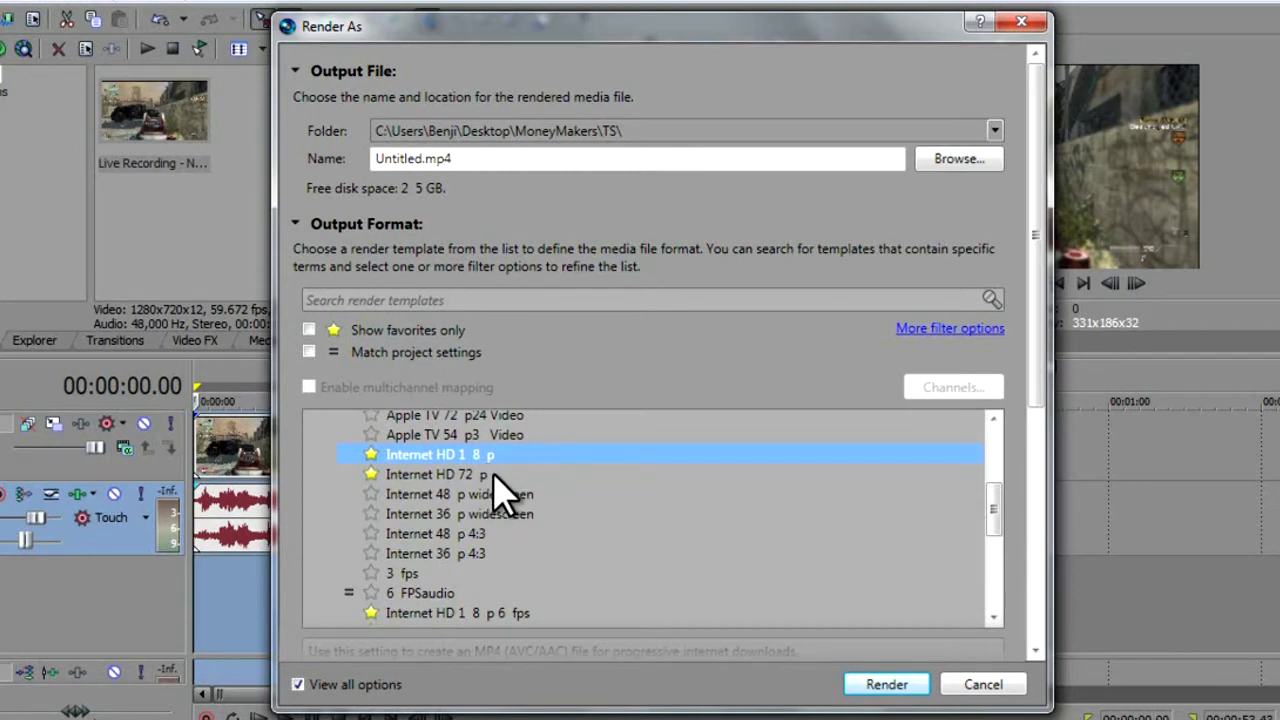
{"action": "left_click", "coordinate": [493, 475]}
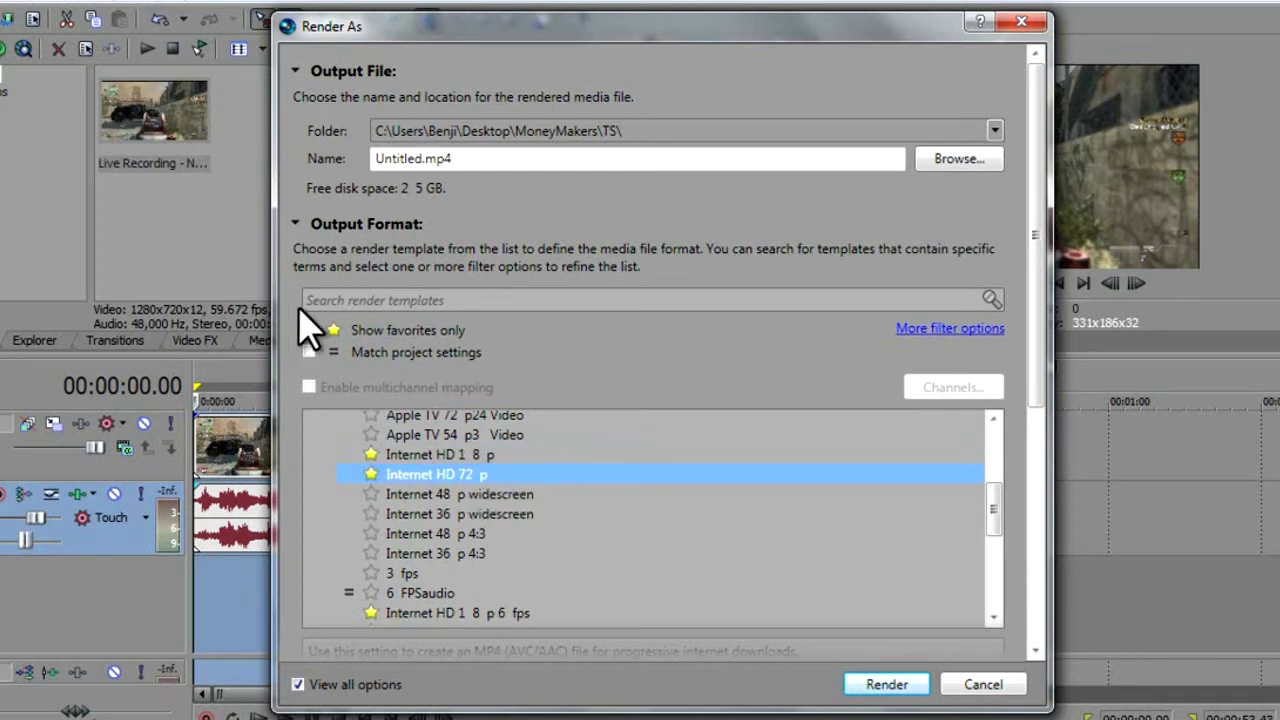
Step: Limit the render template list to favorites only
{"action": "left_click", "coordinate": [371, 474]}
{"action": "scroll", "coordinate": [480, 550], "scroll_direction": "down", "scroll_amount": 1}
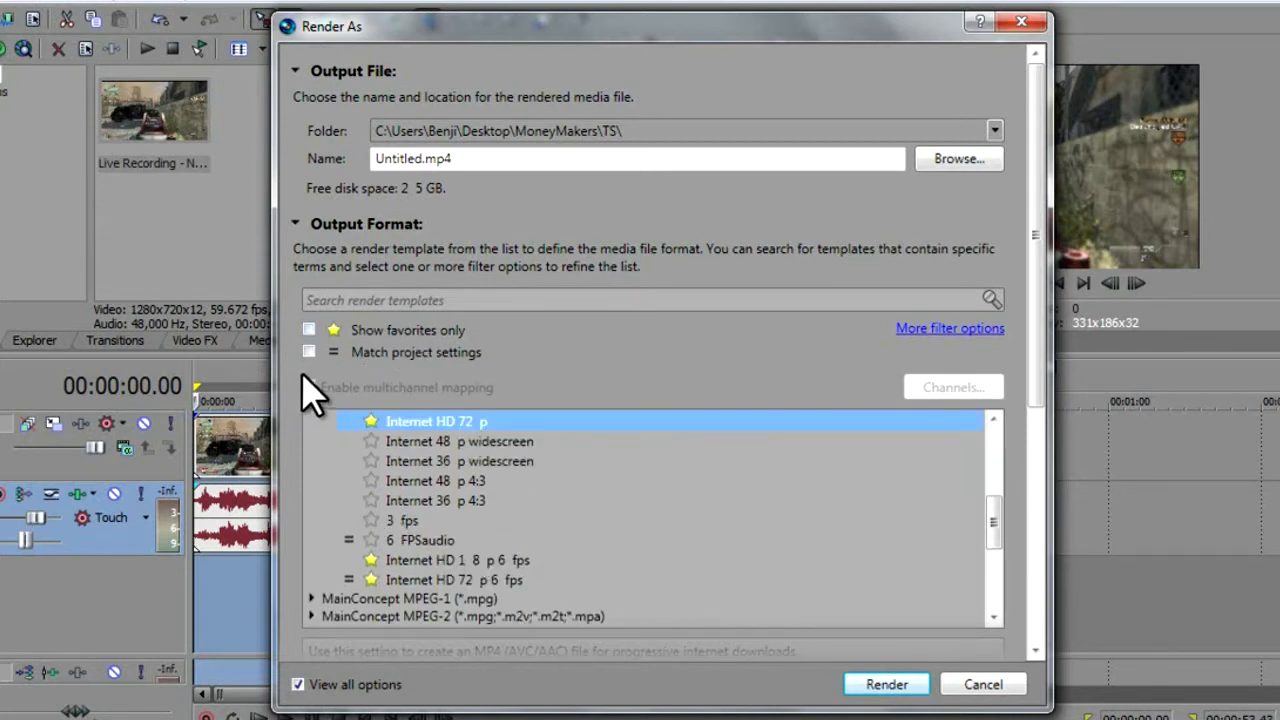
{"action": "left_click", "coordinate": [309, 330]}
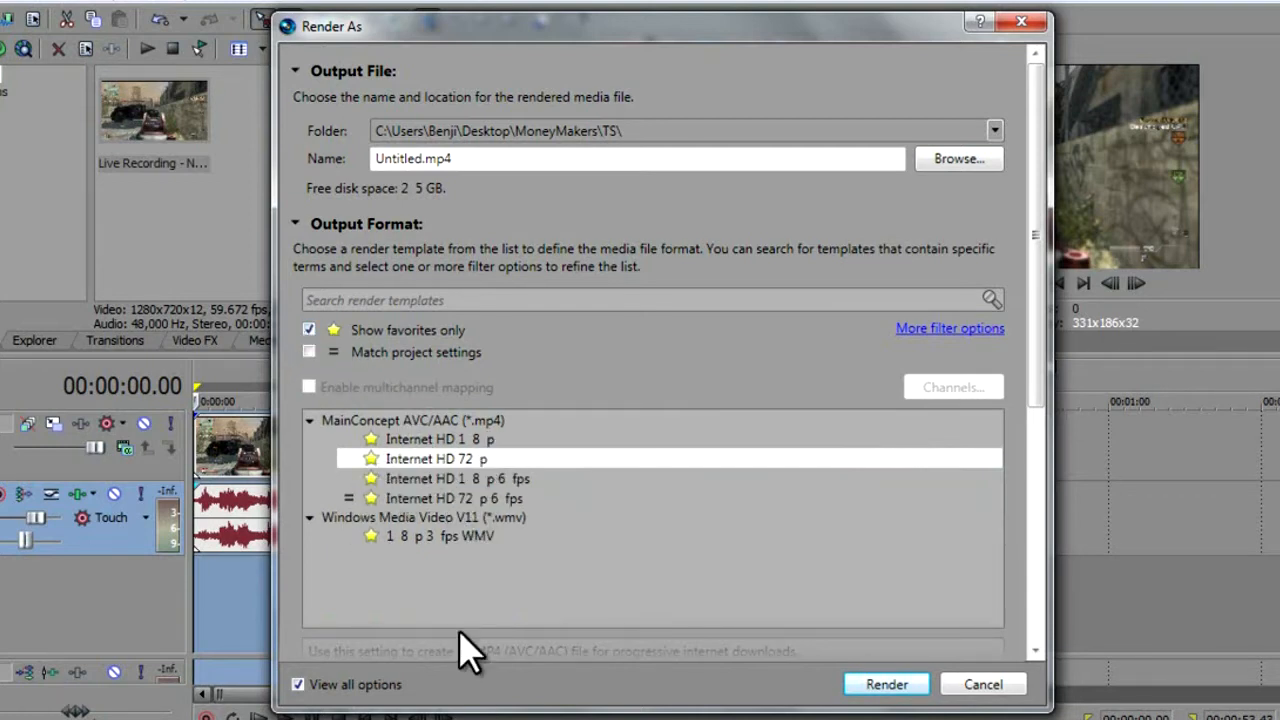
Step: Customize the Internet HD 720p template and set its video frame rate to 59.94
{"action": "left_click", "coordinate": [430, 462]}
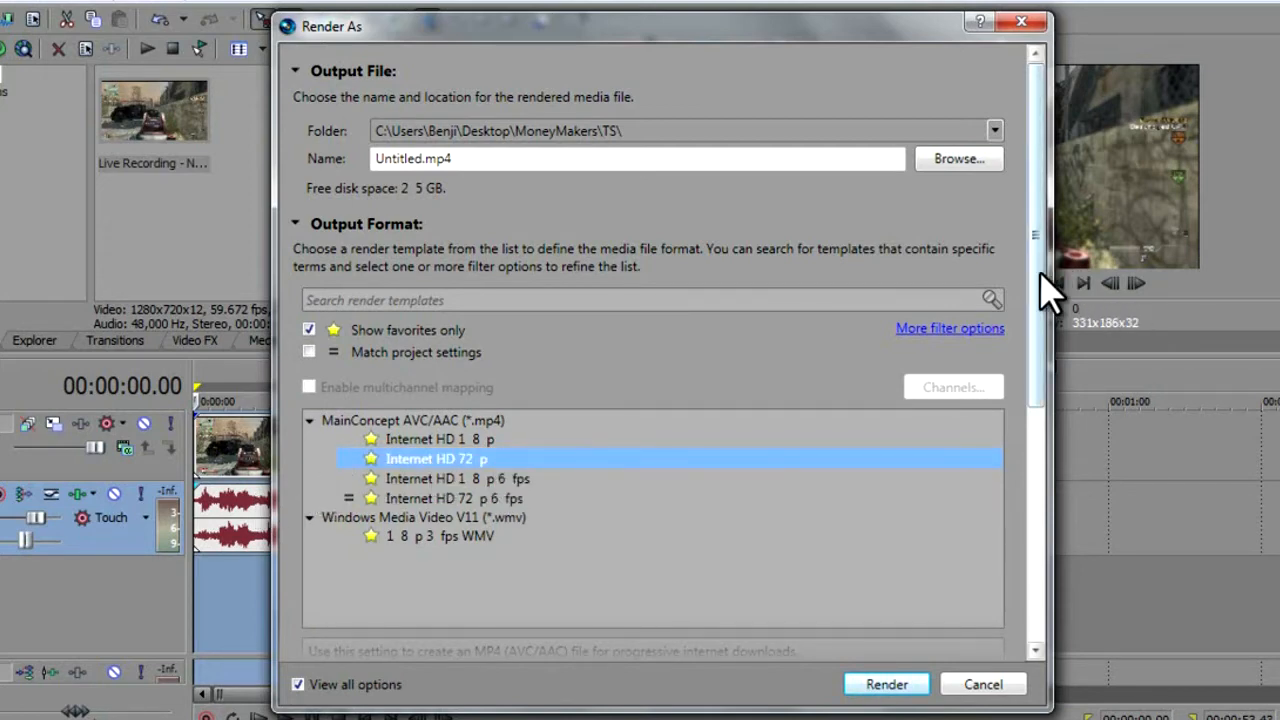
{"action": "scroll", "coordinate": [960, 329], "scroll_direction": "down", "scroll_amount": 5}
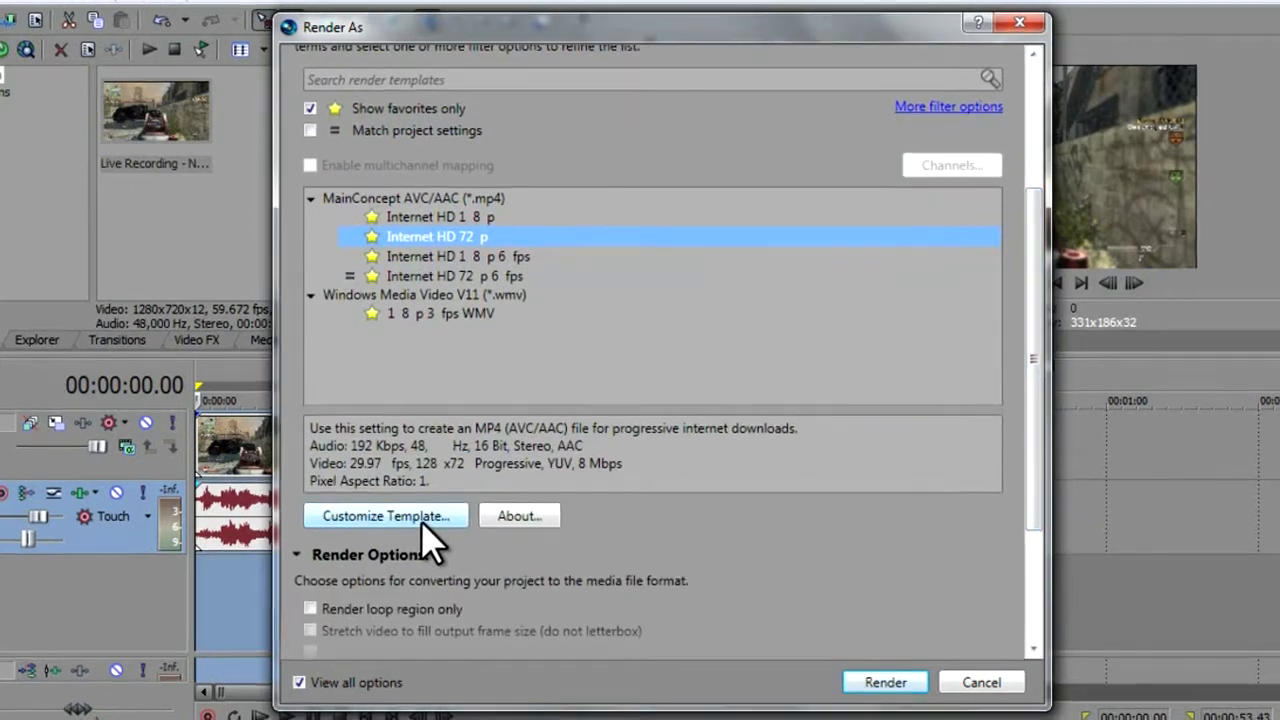
{"action": "left_click", "coordinate": [424, 513]}
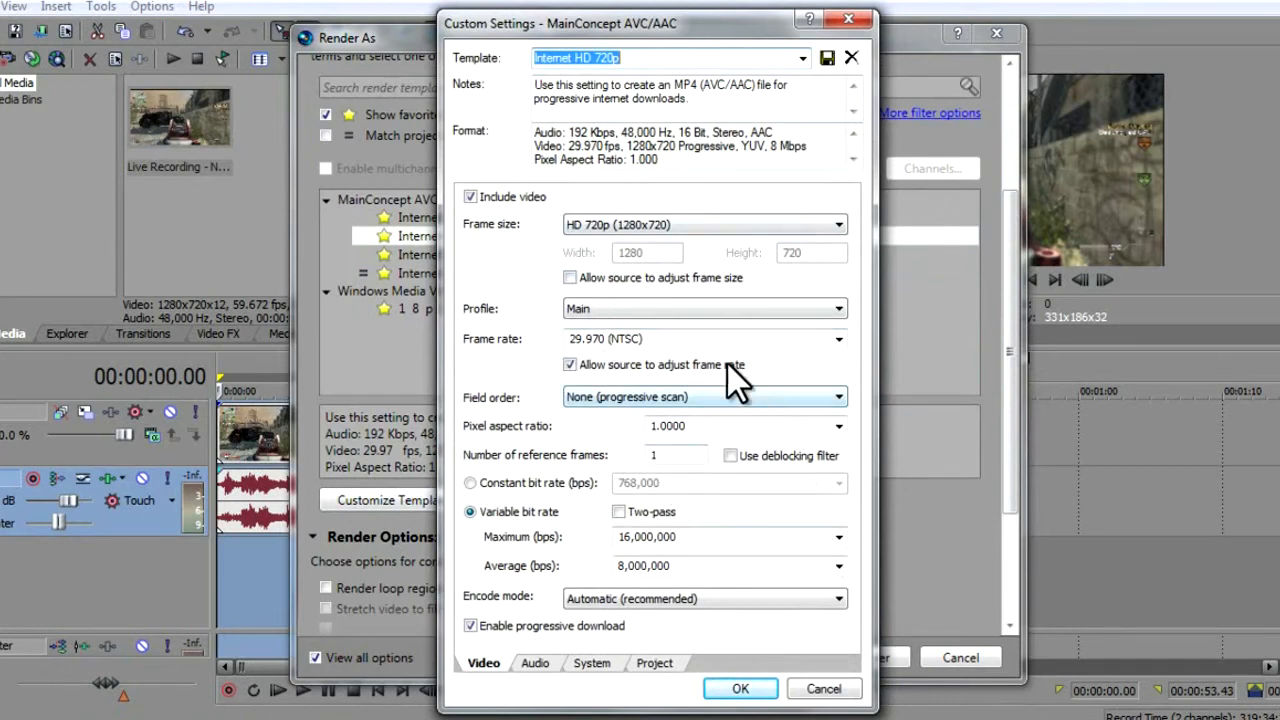
{"action": "left_click", "coordinate": [675, 340]}
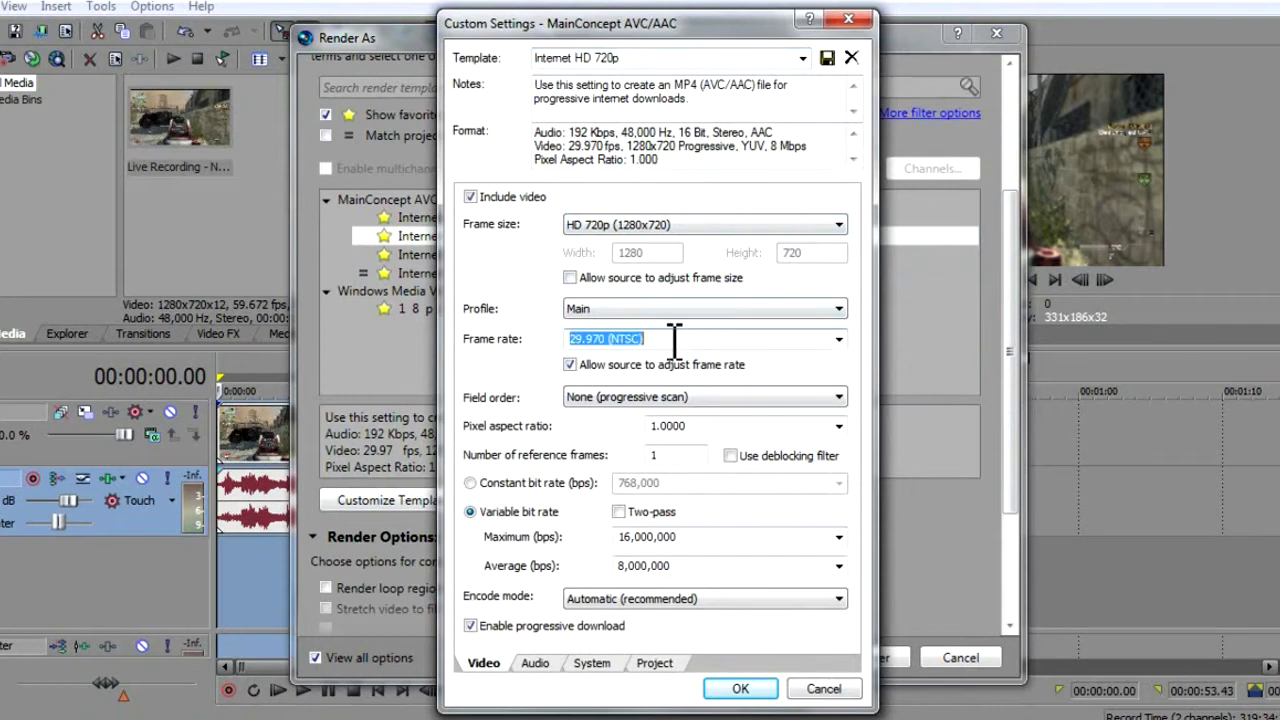
{"action": "left_click", "coordinate": [838, 339]}
{"action": "left_click", "coordinate": [841, 340]}
{"action": "type", "text": "59.94"}
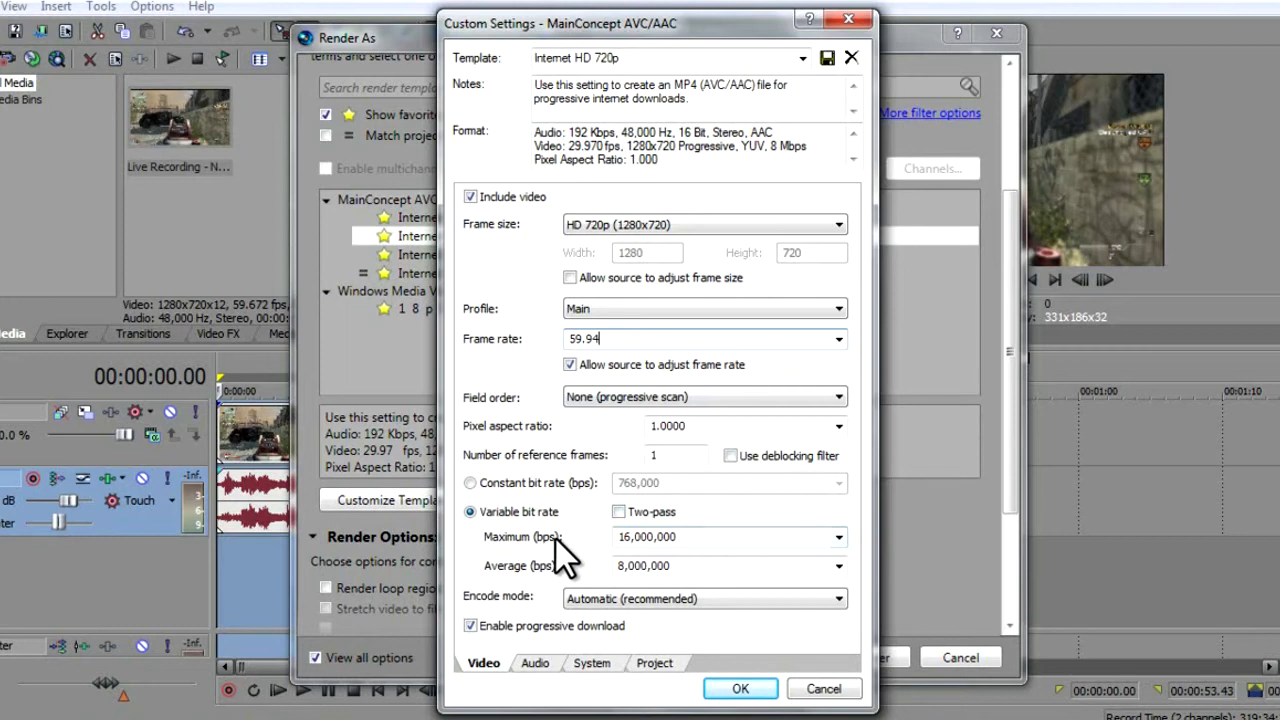
Step: Set both the maximum and the average variable bit rate of the template to 14,000,000 bps
{"action": "left_click", "coordinate": [838, 537]}
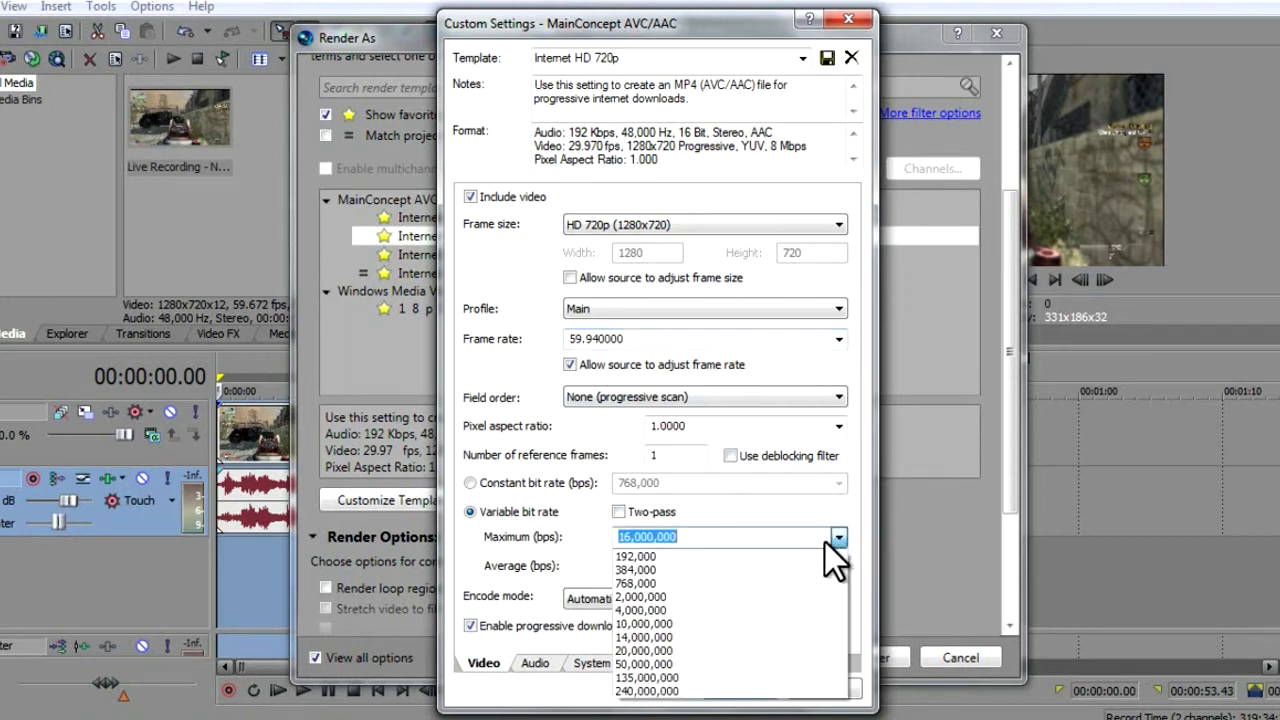
{"action": "left_click", "coordinate": [797, 642]}
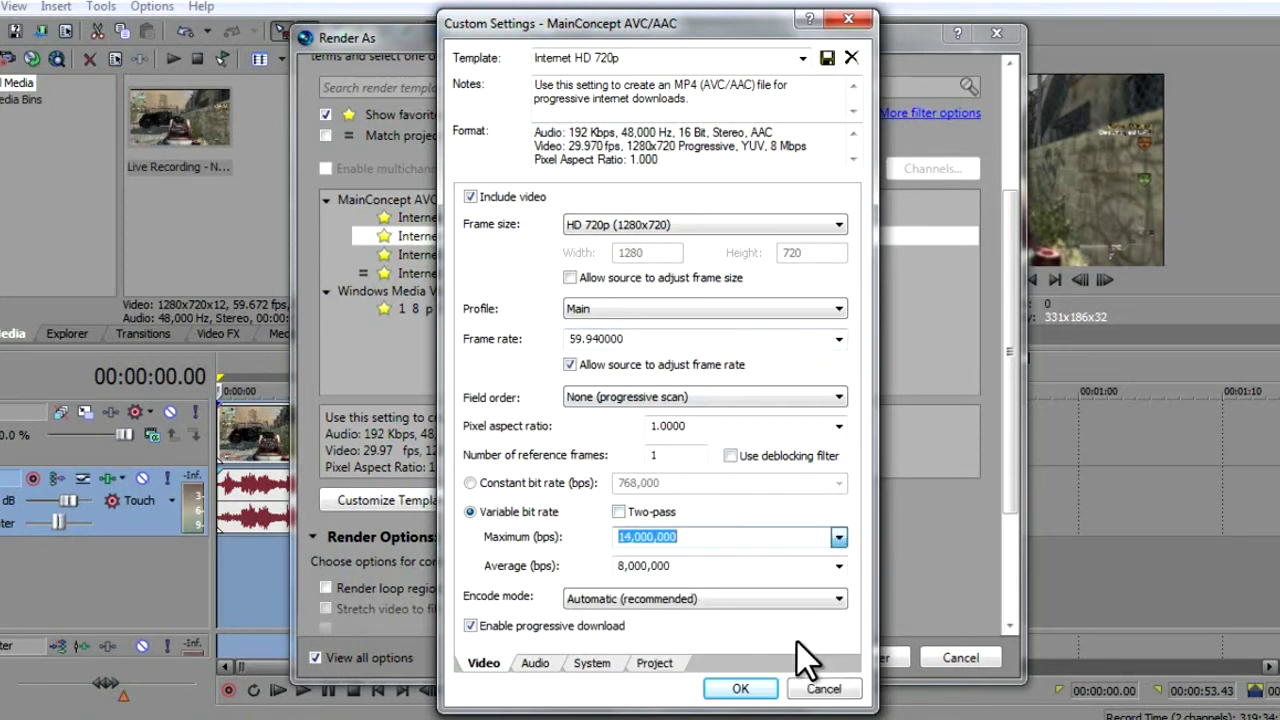
{"action": "left_click", "coordinate": [838, 566]}
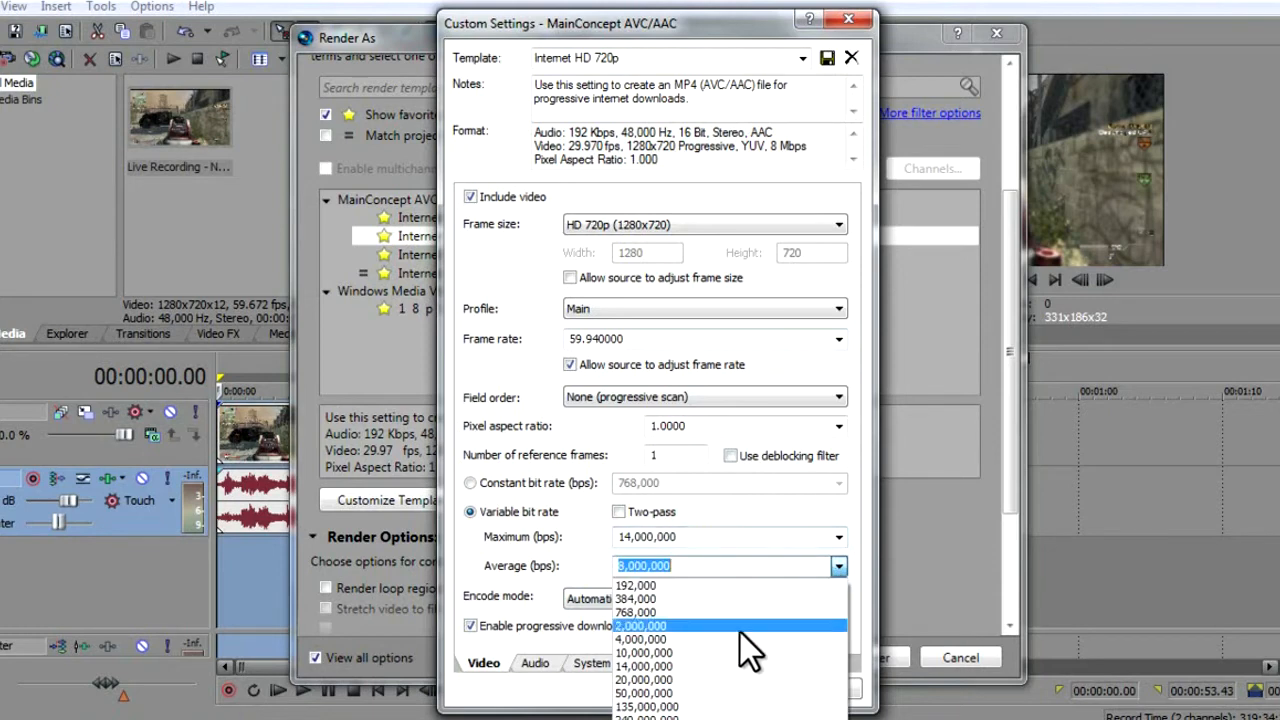
{"action": "left_click", "coordinate": [664, 672]}
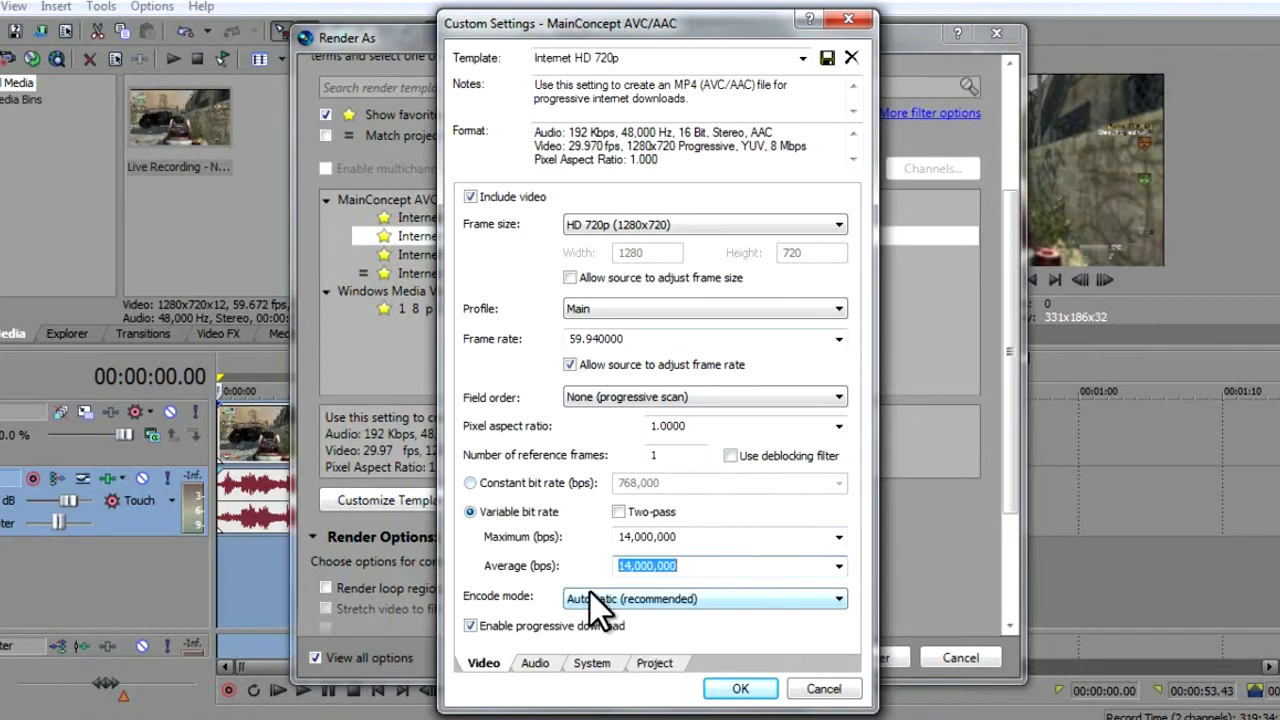
Step: Examine the template's audio settings, including the available sample rates, bit rates and the include-audio option
{"action": "left_click", "coordinate": [537, 663]}
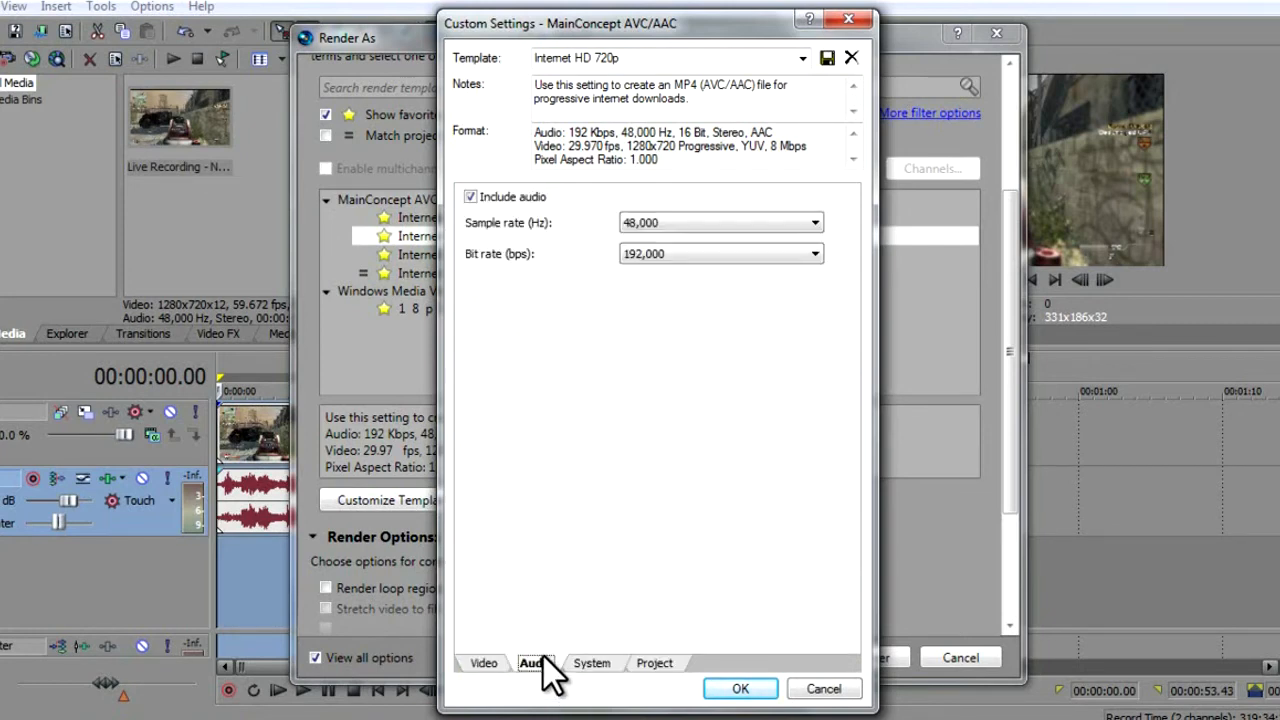
{"action": "left_click", "coordinate": [624, 222]}
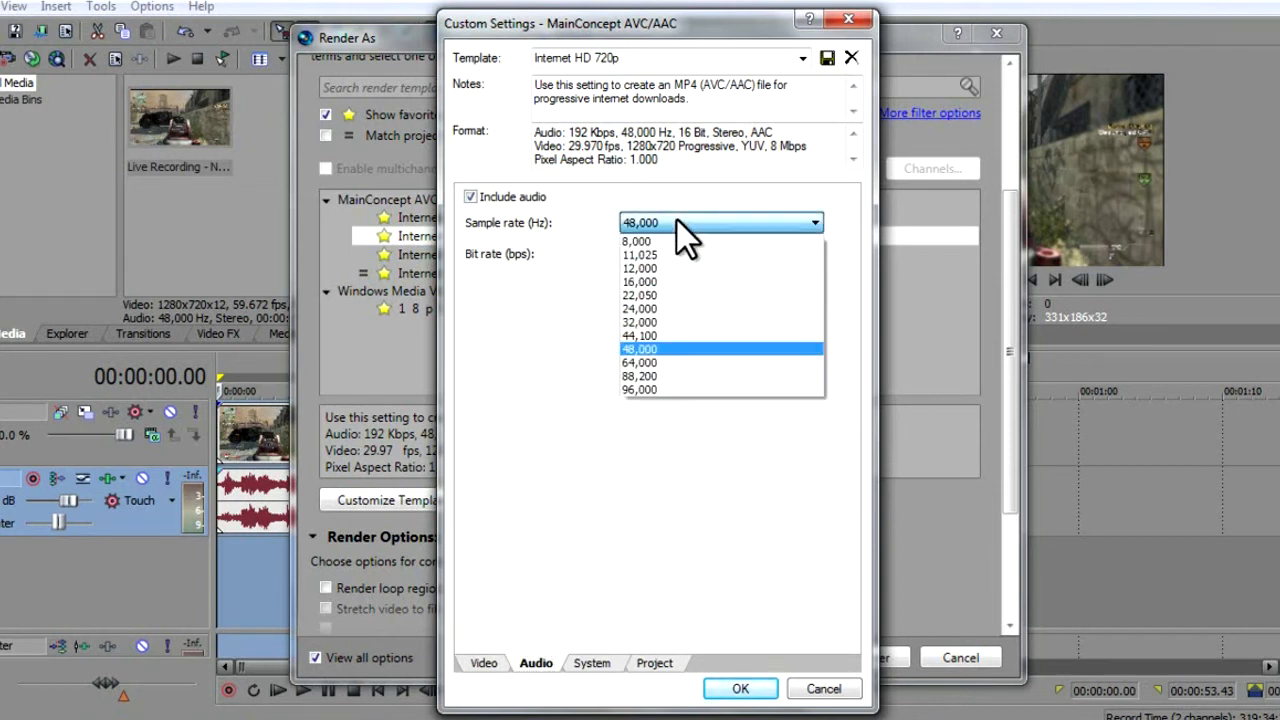
{"action": "left_click", "coordinate": [677, 220]}
{"action": "left_click", "coordinate": [664, 258]}
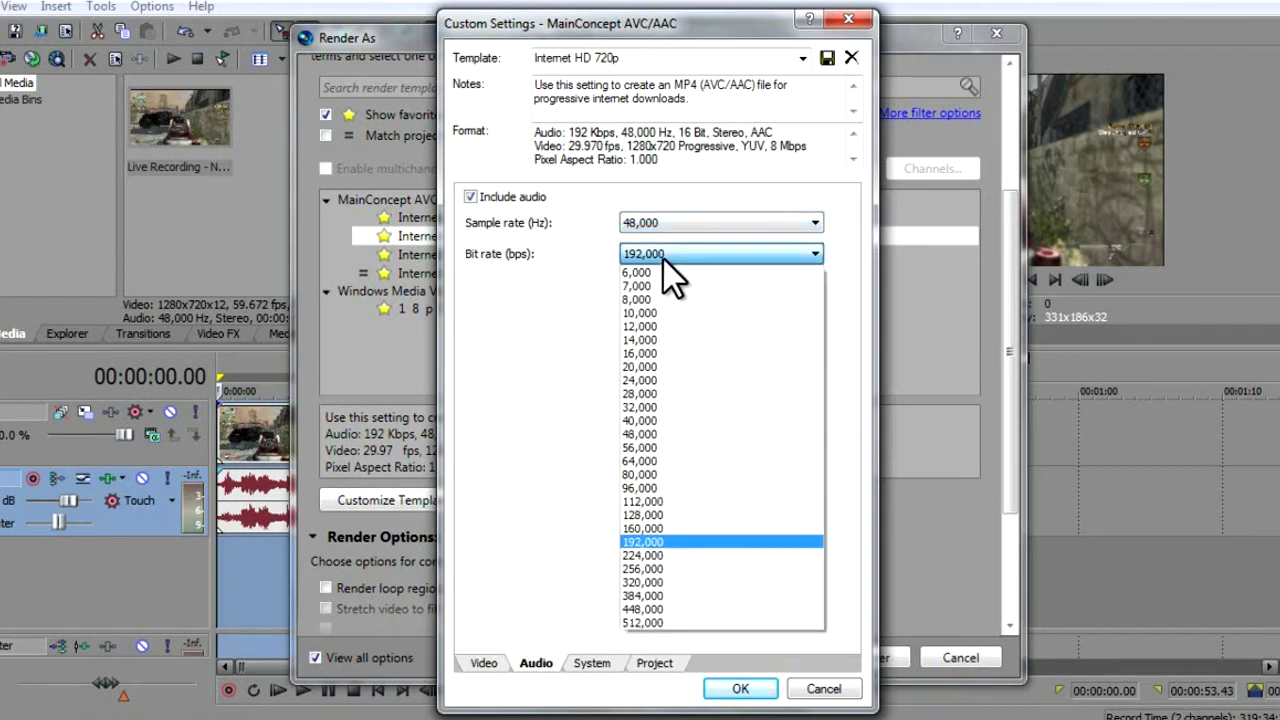
{"action": "left_click", "coordinate": [662, 258]}
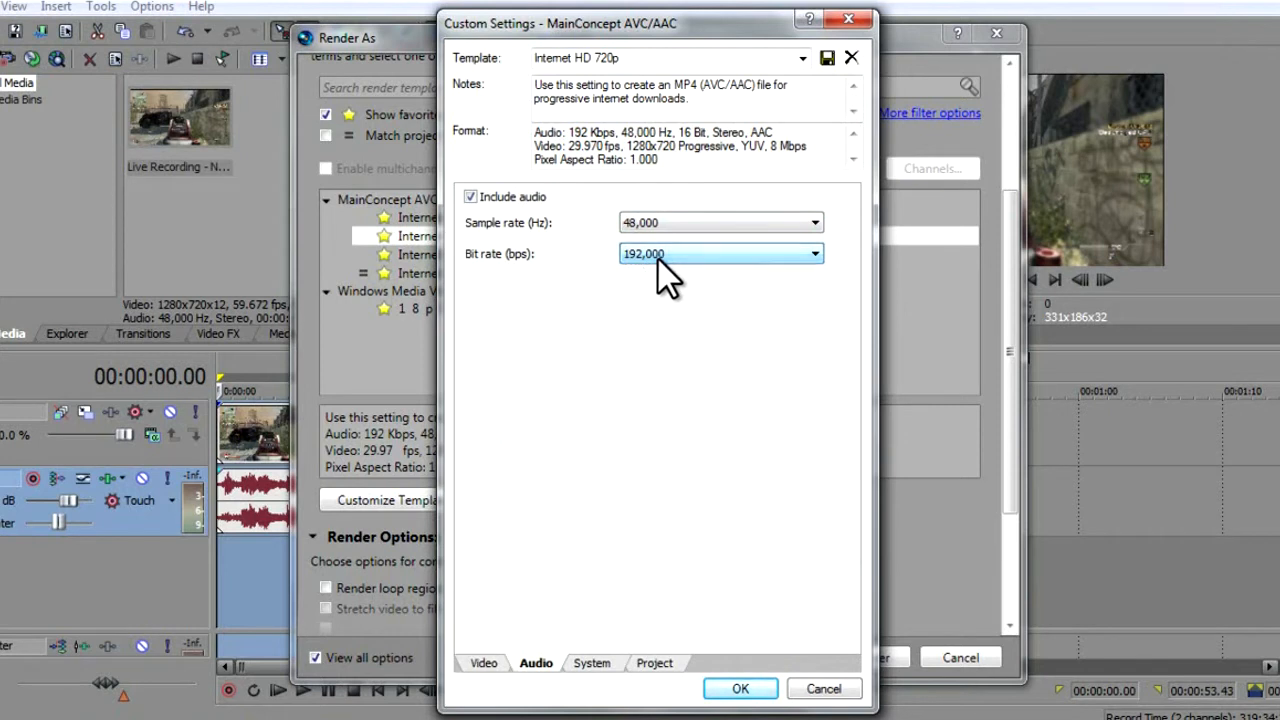
{"action": "left_click", "coordinate": [472, 197]}
{"action": "left_click", "coordinate": [471, 196]}
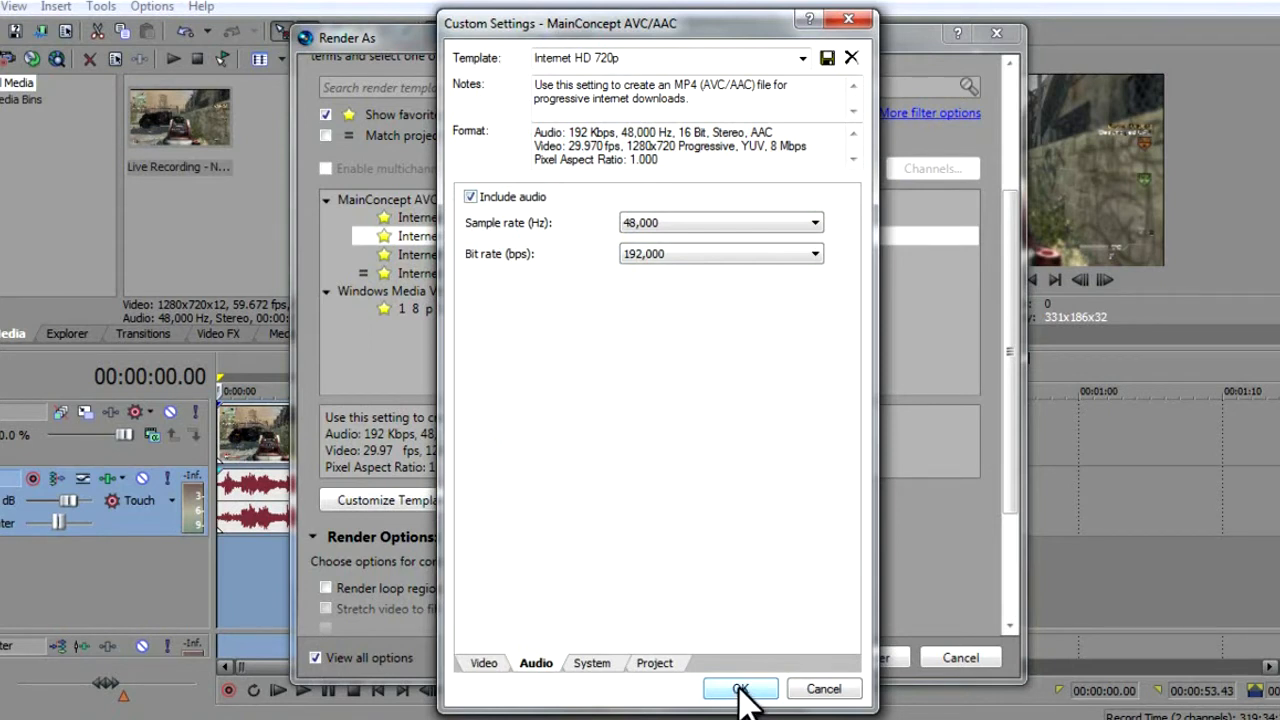
Step: Check the template name and video settings, and discard the customization of the Internet HD 720p template
{"action": "left_click", "coordinate": [686, 57]}
{"action": "left_click", "coordinate": [640, 57]}
{"action": "double_click", "coordinate": [640, 57]}
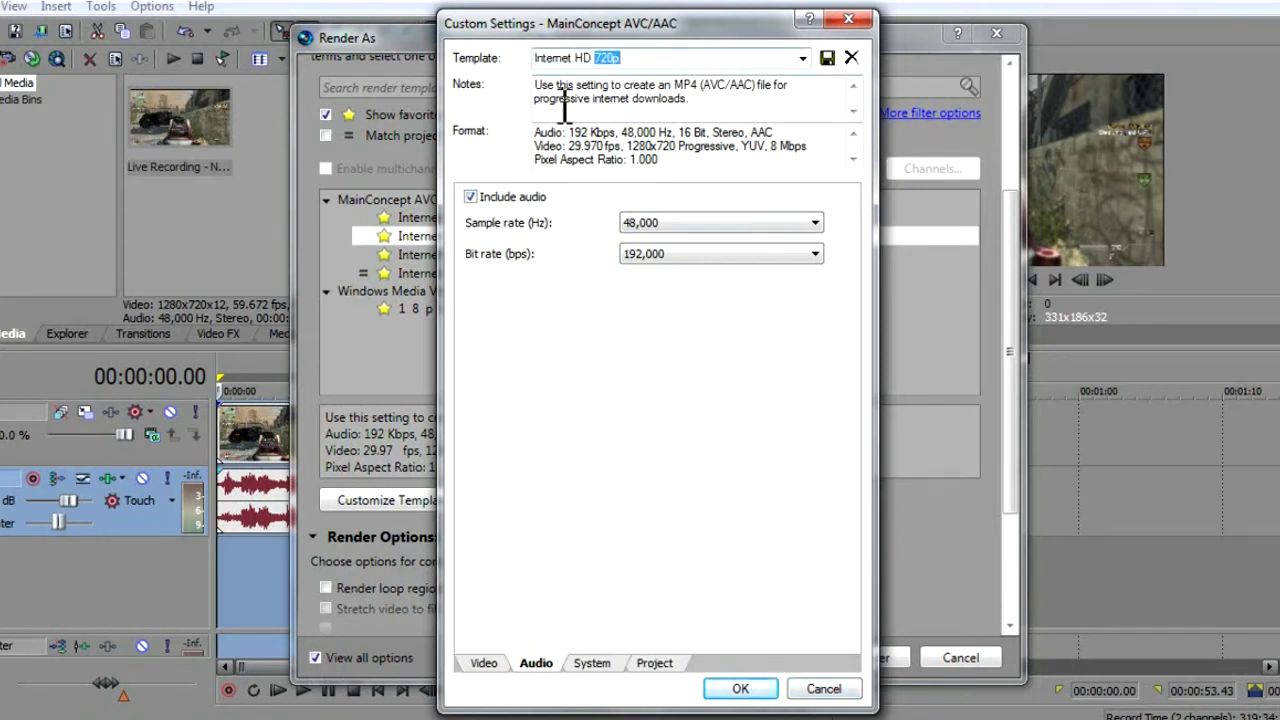
{"action": "left_click", "coordinate": [485, 665]}
{"action": "left_click", "coordinate": [677, 57]}
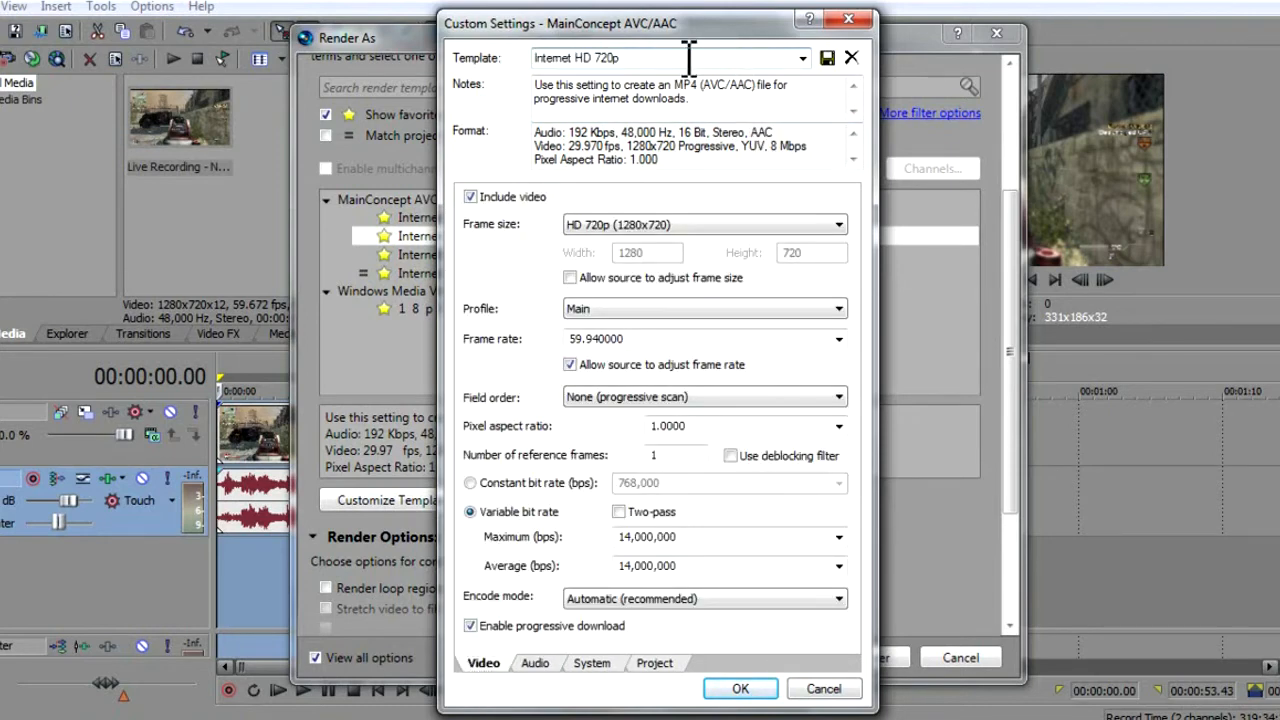
{"action": "left_click_drag", "start_coordinate": [666, 27], "coordinate": [1001, 17]}
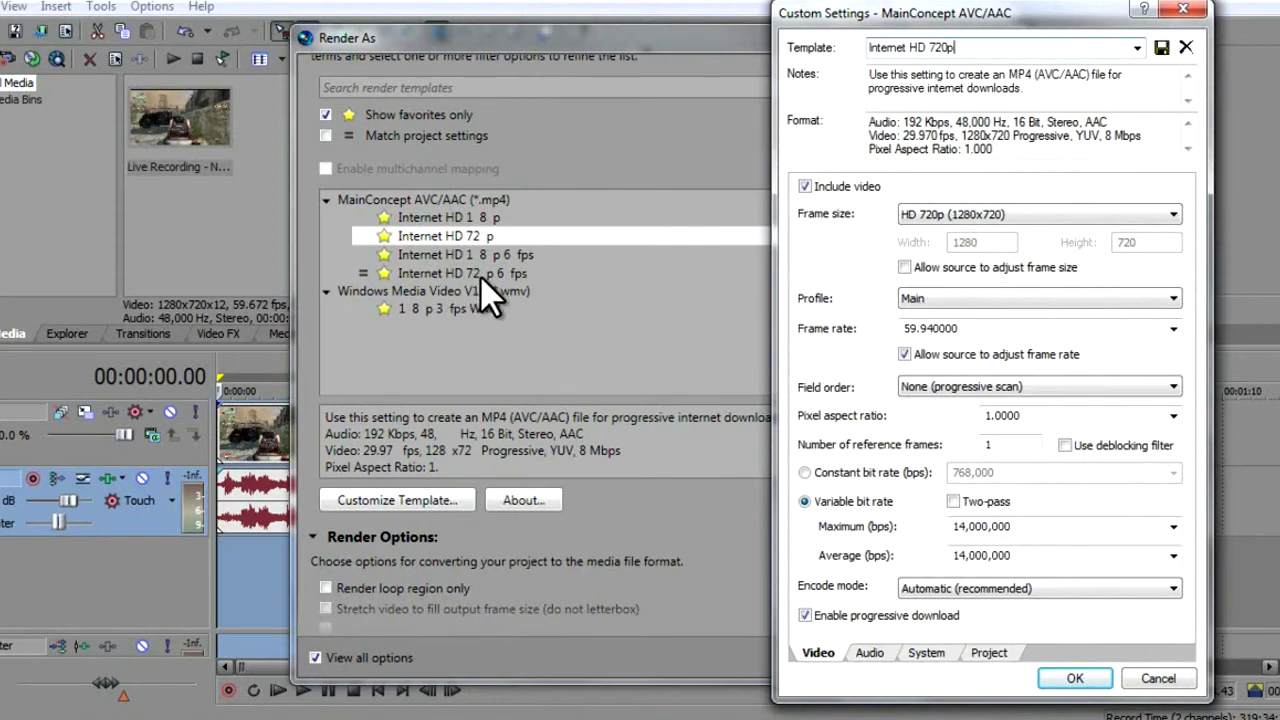
{"action": "left_click_drag", "start_coordinate": [888, 8], "coordinate": [506, 26]}
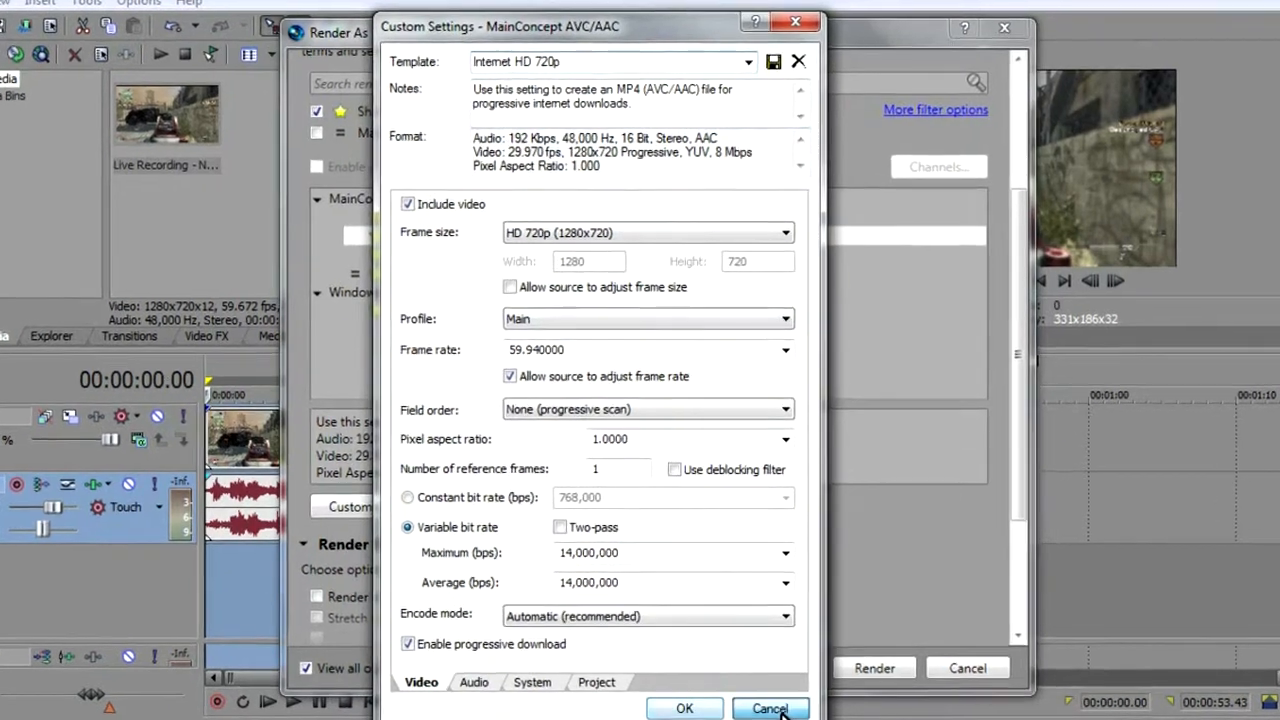
{"action": "left_click", "coordinate": [768, 697]}
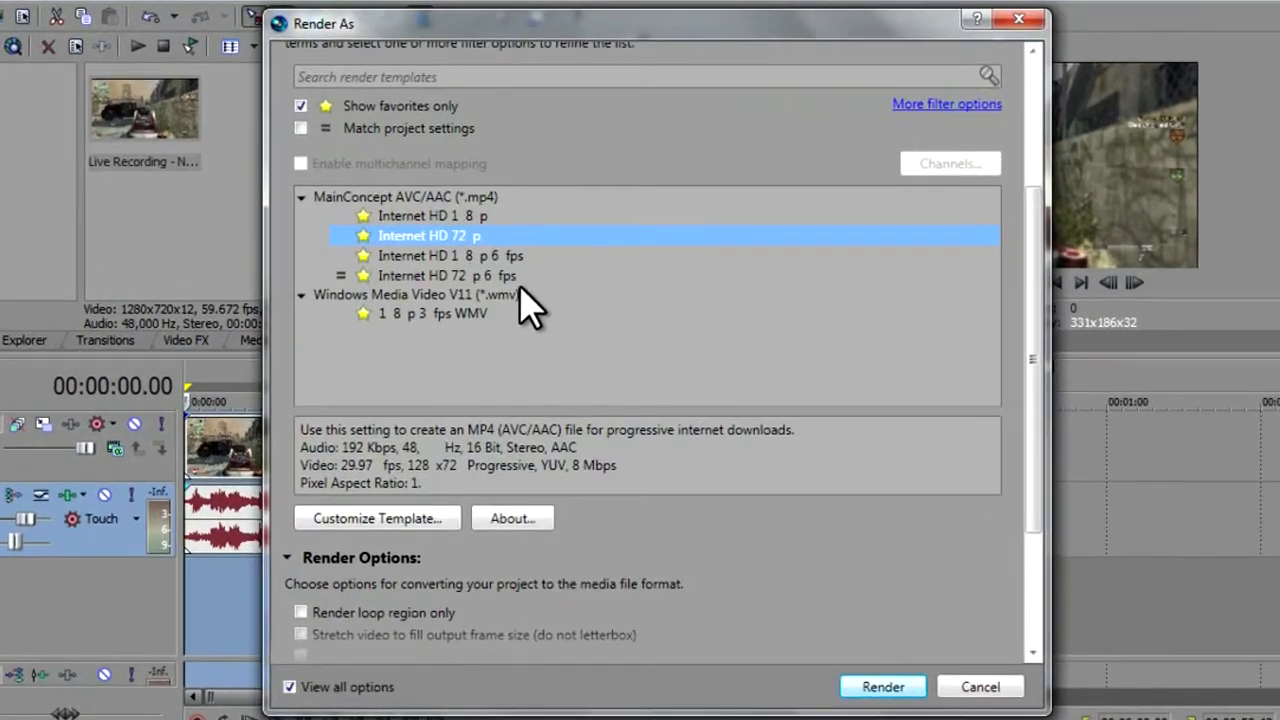
Step: Compare the favorite MainConcept AVC/AAC templates and select the Internet HD 1080p 60 fps one
{"action": "left_click", "coordinate": [482, 217]}
{"action": "left_click", "coordinate": [466, 255]}
{"action": "left_click", "coordinate": [455, 275]}
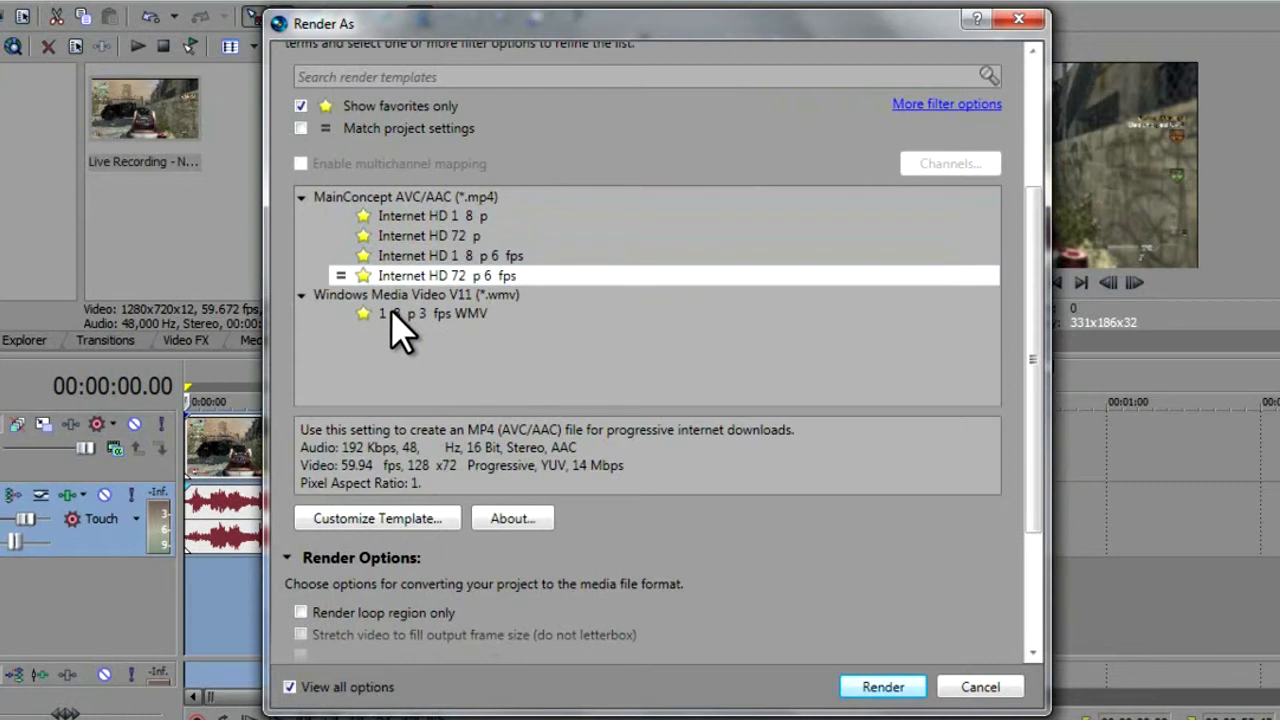
{"action": "left_click", "coordinate": [490, 258]}
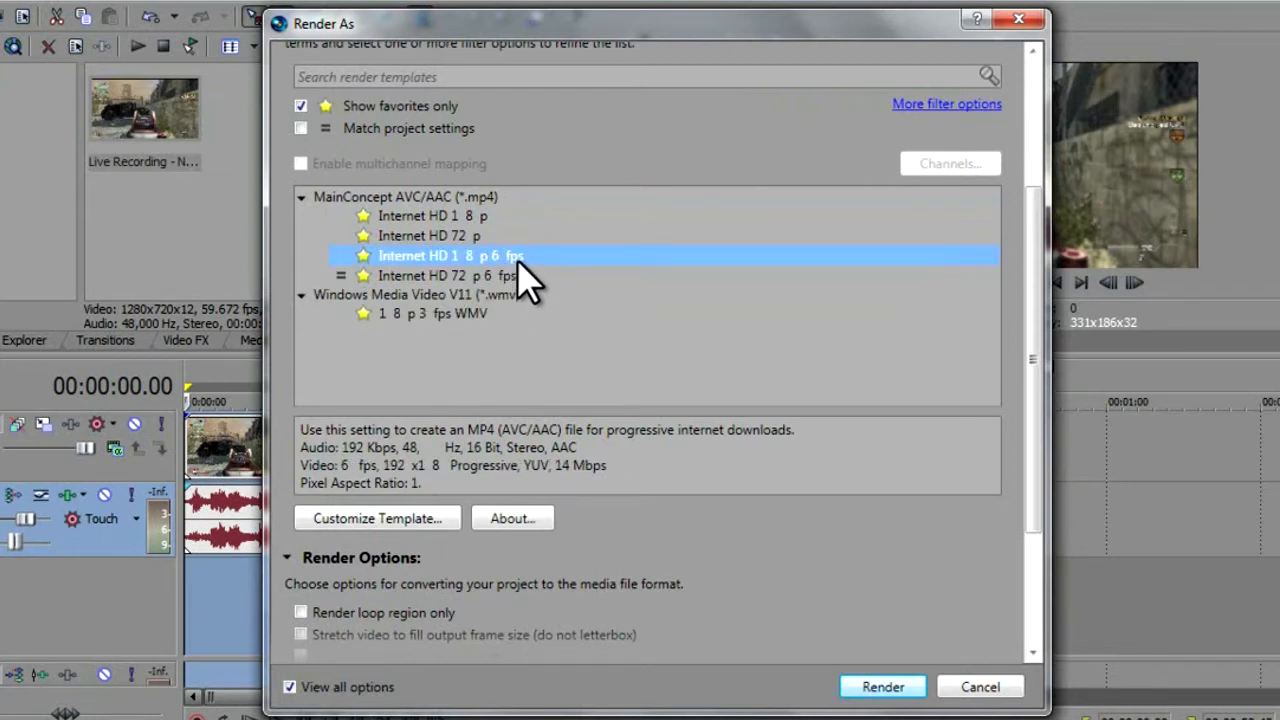
{"action": "left_click", "coordinate": [490, 277]}
{"action": "left_click", "coordinate": [486, 260]}
{"action": "scroll", "coordinate": [488, 360], "scroll_direction": "up", "scroll_amount": 2}
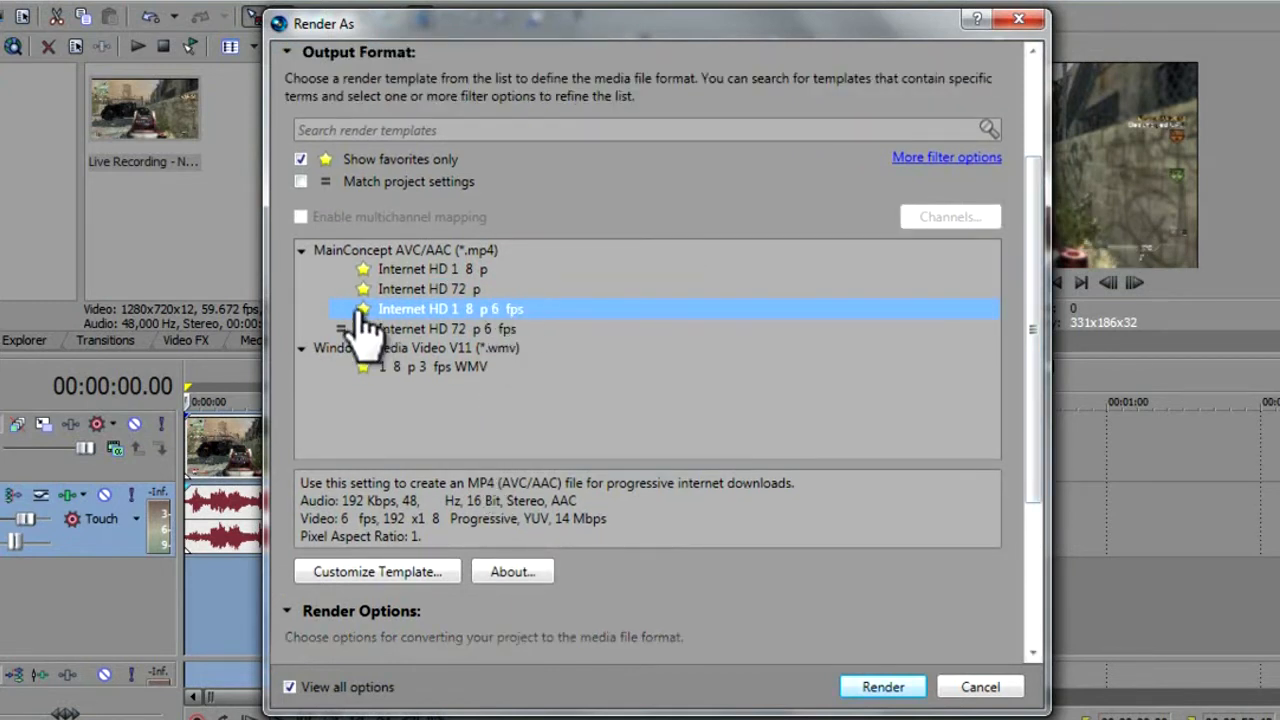
Step: Check the selected region on the timeline and enable rendering of the loop region only
{"action": "left_click_drag", "start_coordinate": [1024, 184], "coordinate": [1024, 392]}
{"action": "left_click_drag", "start_coordinate": [600, 16], "coordinate": [1222, 655]}
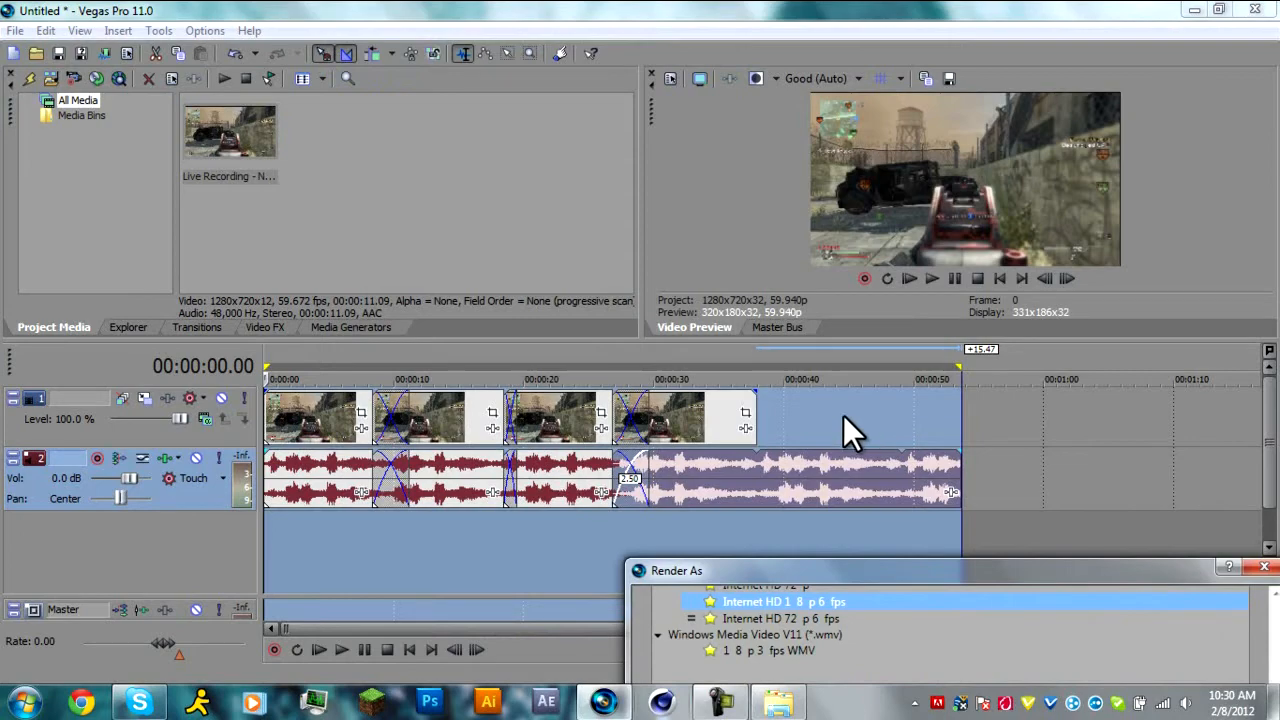
{"action": "left_click_drag", "start_coordinate": [944, 571], "coordinate": [659, 56]}
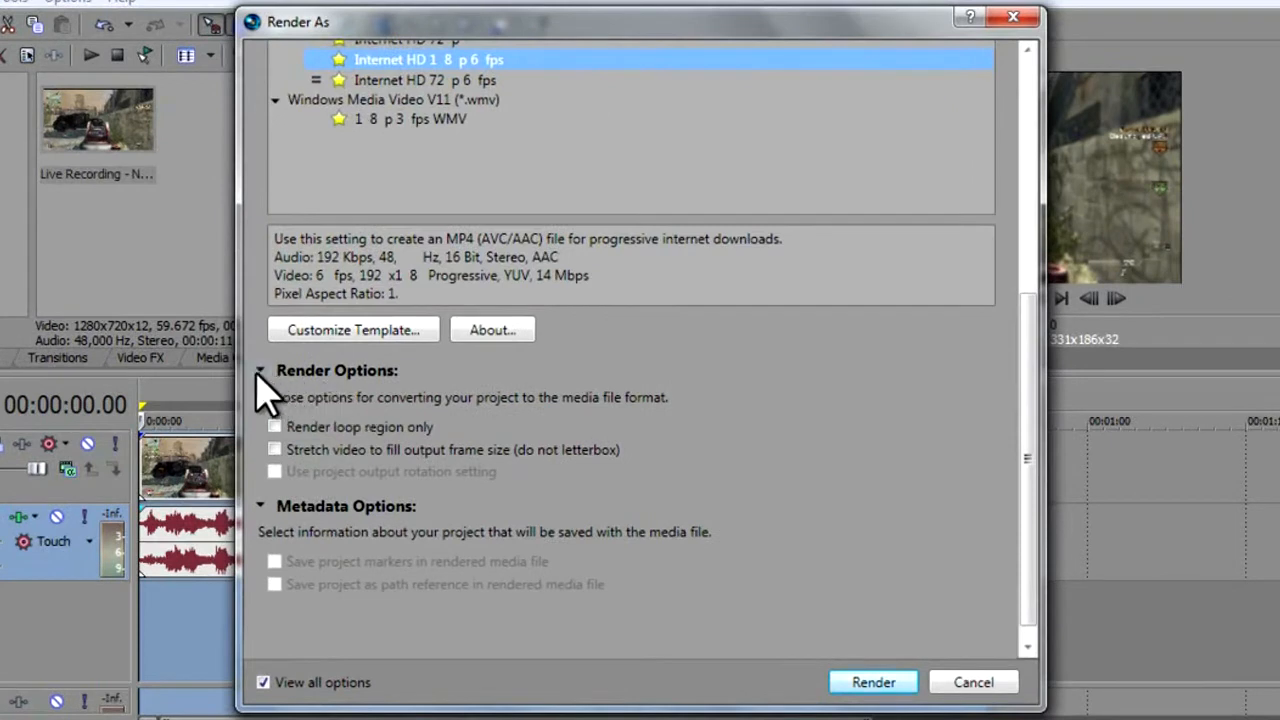
{"action": "left_click", "coordinate": [259, 371]}
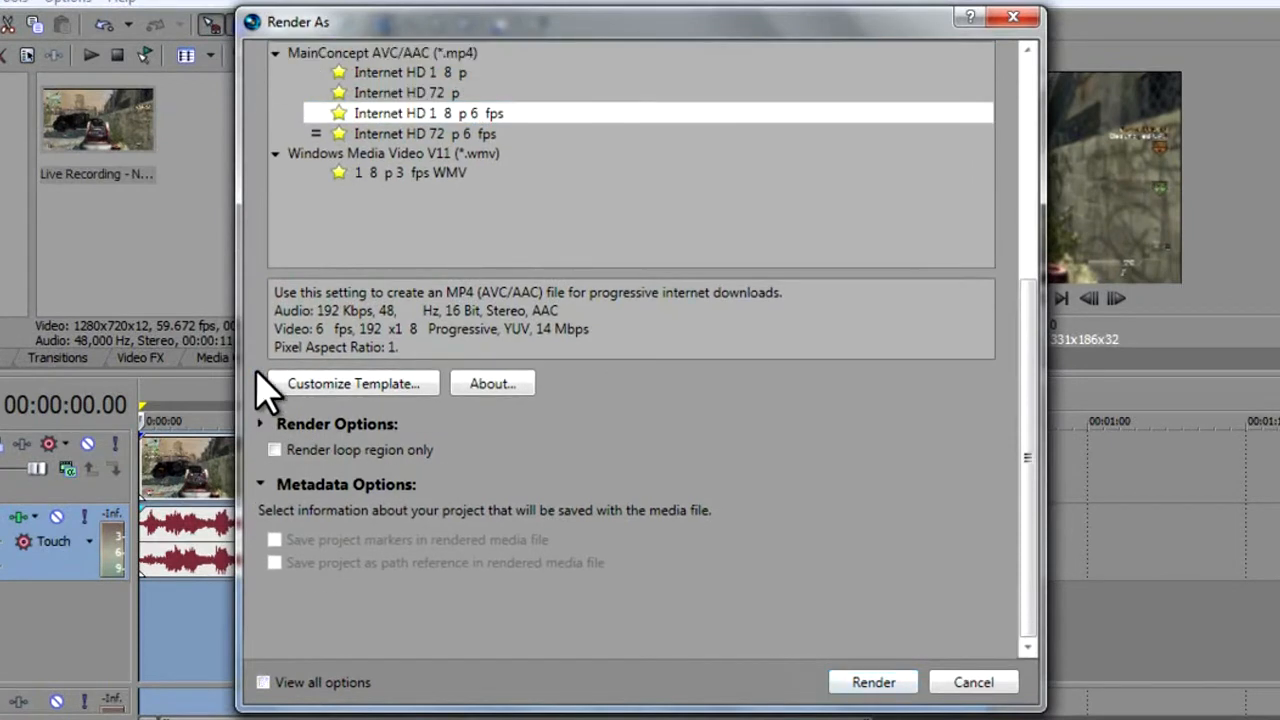
{"action": "left_click", "coordinate": [258, 425]}
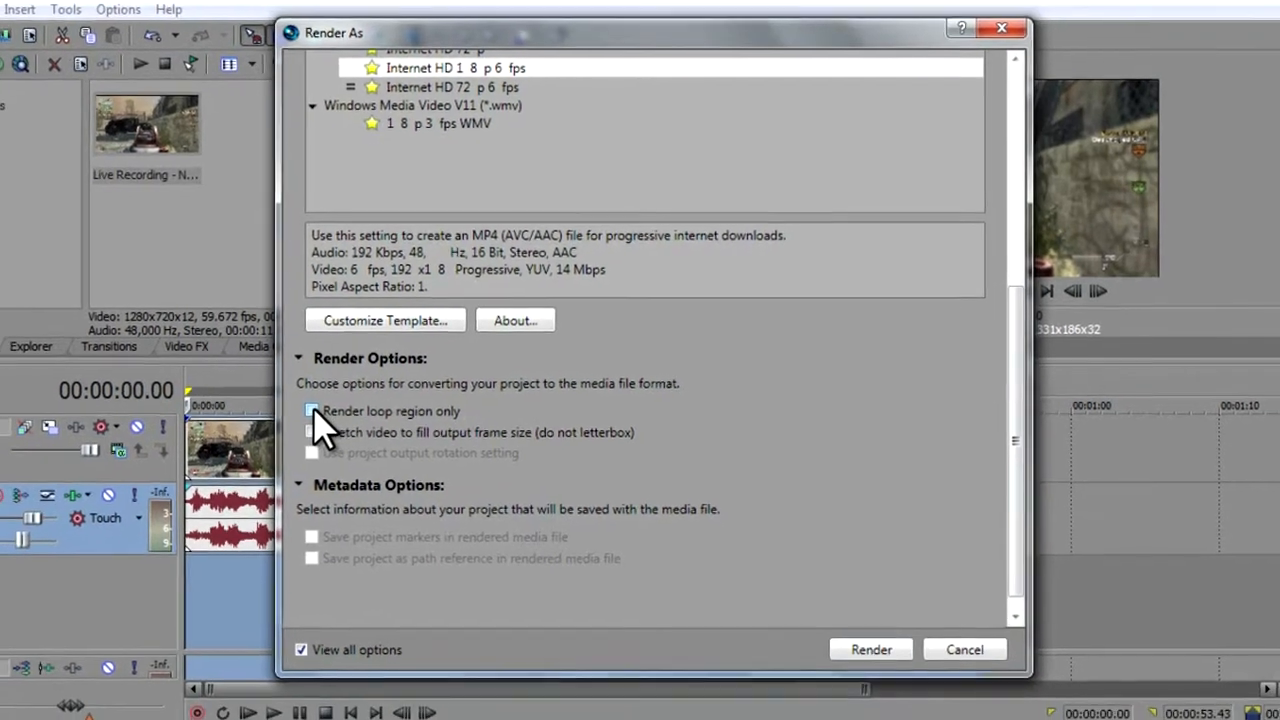
{"action": "left_click", "coordinate": [275, 427]}
Step: Try the option that stretches the video to fill the output frame size, and turn it off again
{"action": "left_click_drag", "start_coordinate": [494, 42], "coordinate": [571, 34]}
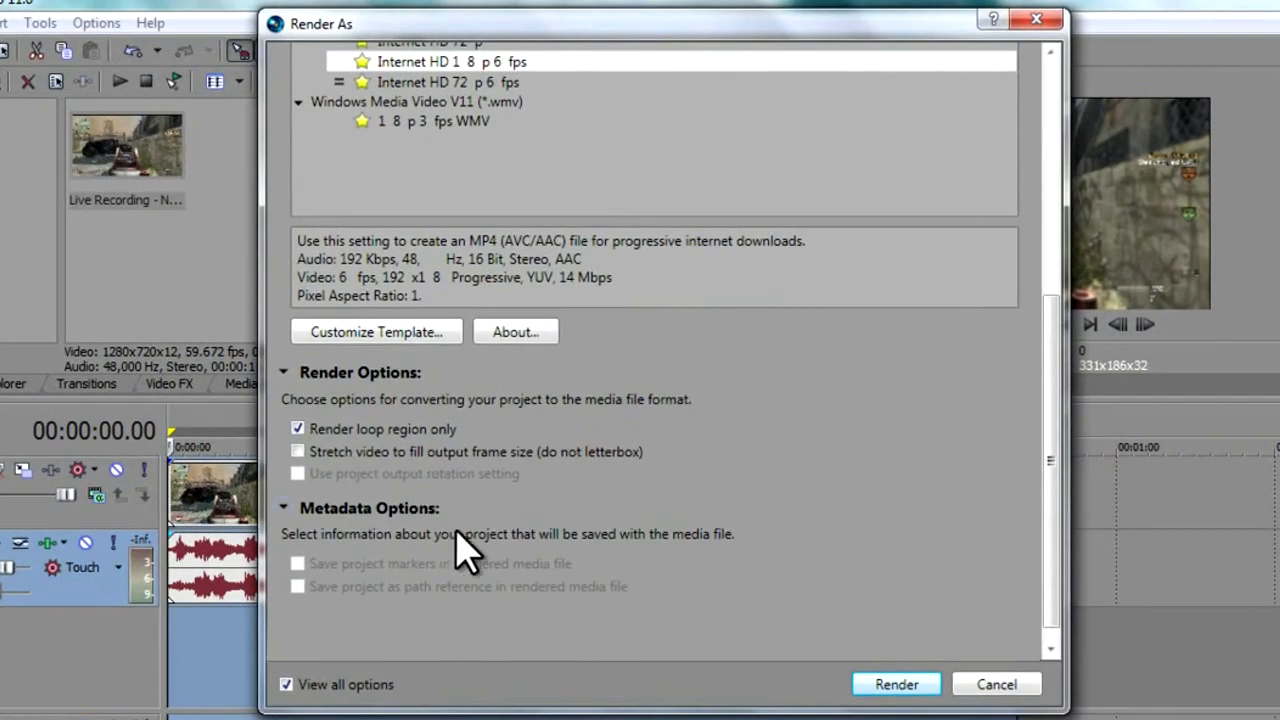
{"action": "scroll", "coordinate": [600, 476], "scroll_direction": "down", "scroll_amount": 1}
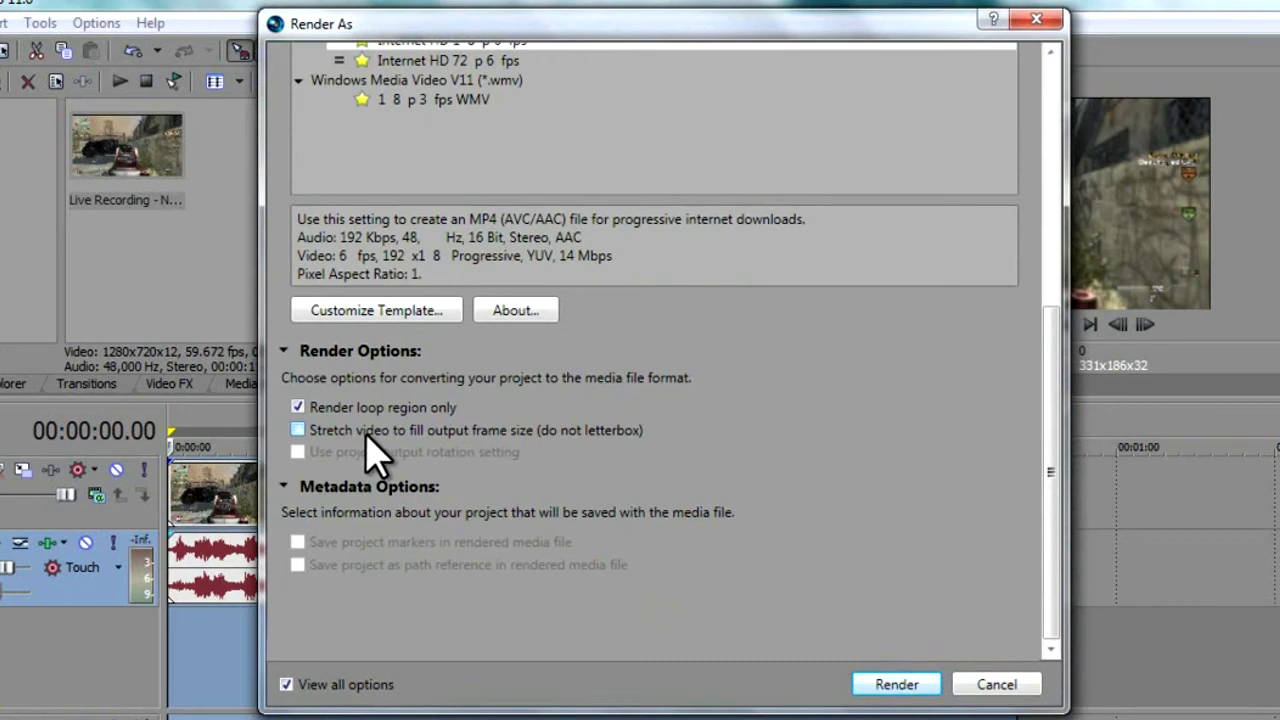
{"action": "left_click_drag", "start_coordinate": [403, 23], "coordinate": [270, 263]}
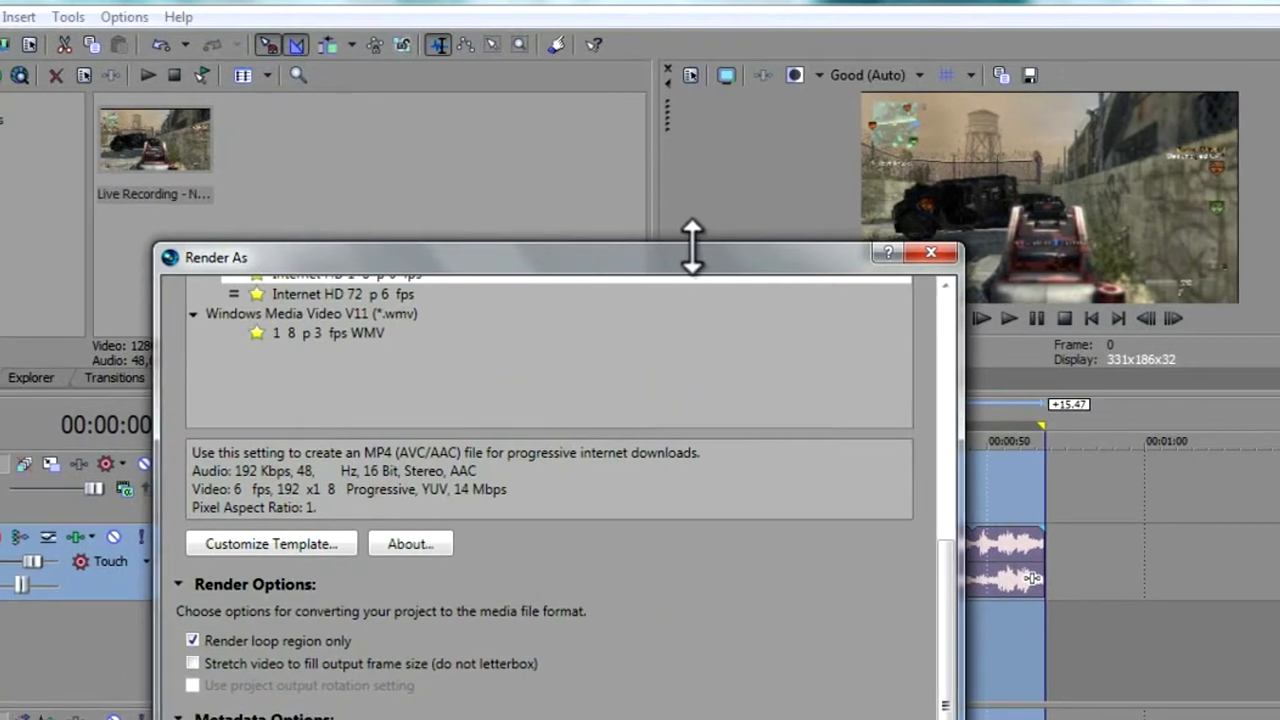
{"action": "left_click_drag", "start_coordinate": [659, 258], "coordinate": [670, 36]}
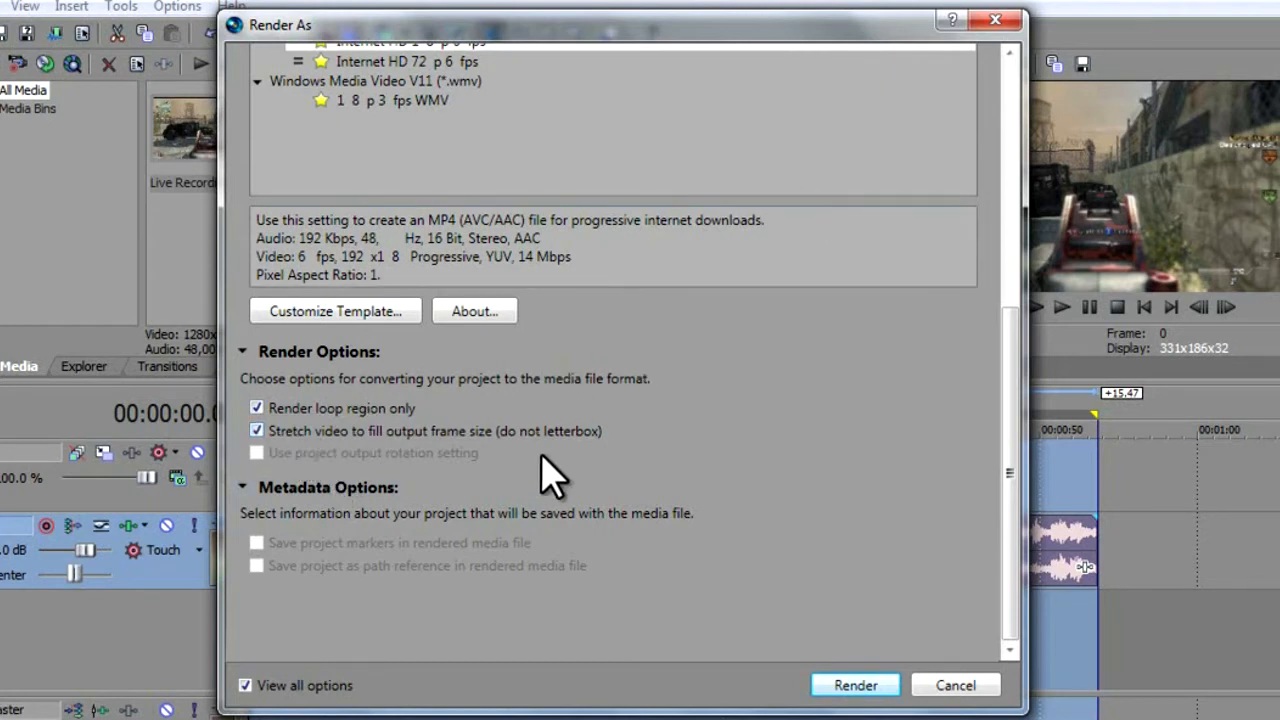
{"action": "left_click", "coordinate": [257, 431]}
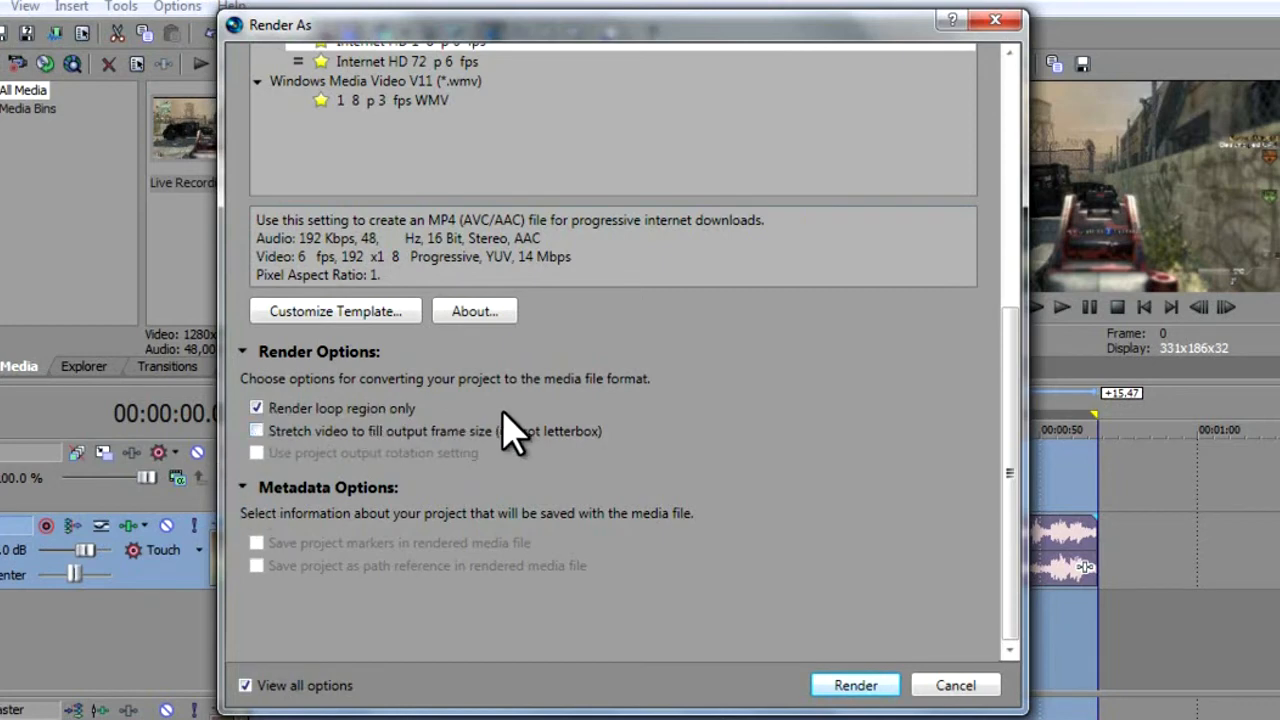
Step: Set the render output location to the Desktop and name the output file blah
{"action": "scroll", "coordinate": [523, 606], "scroll_direction": "up", "scroll_amount": 5}
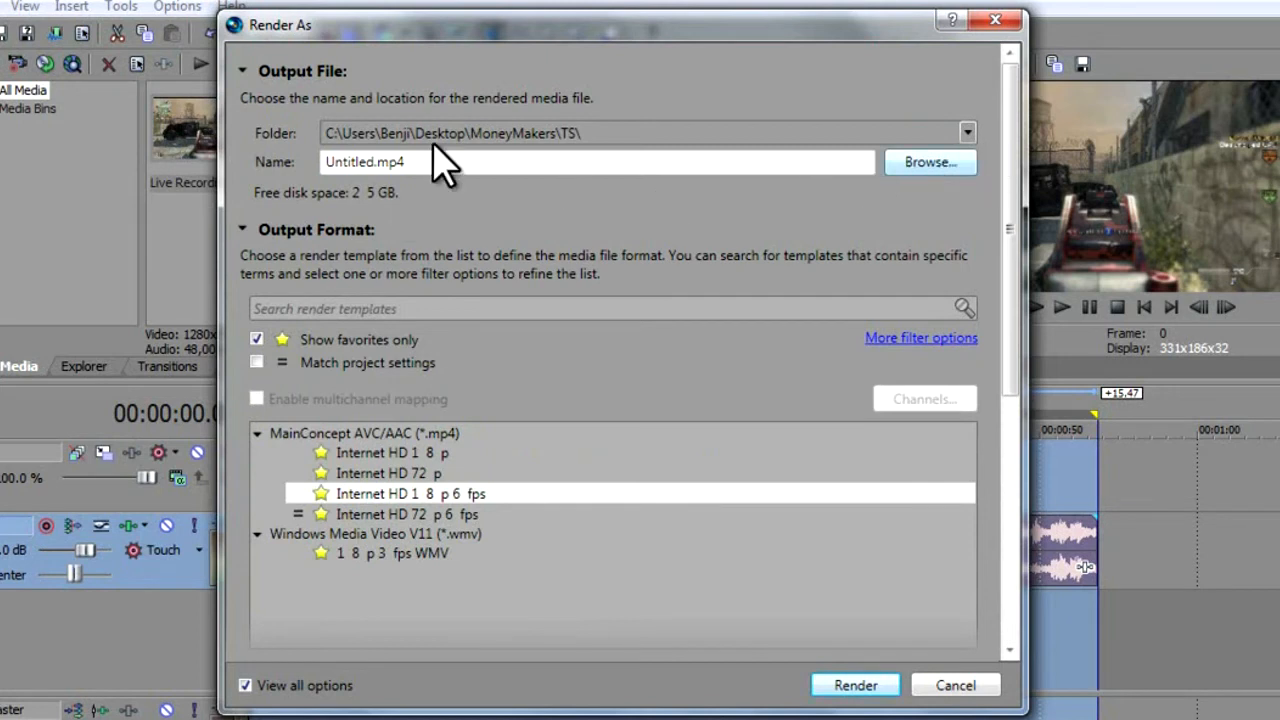
{"action": "left_click", "coordinate": [598, 132]}
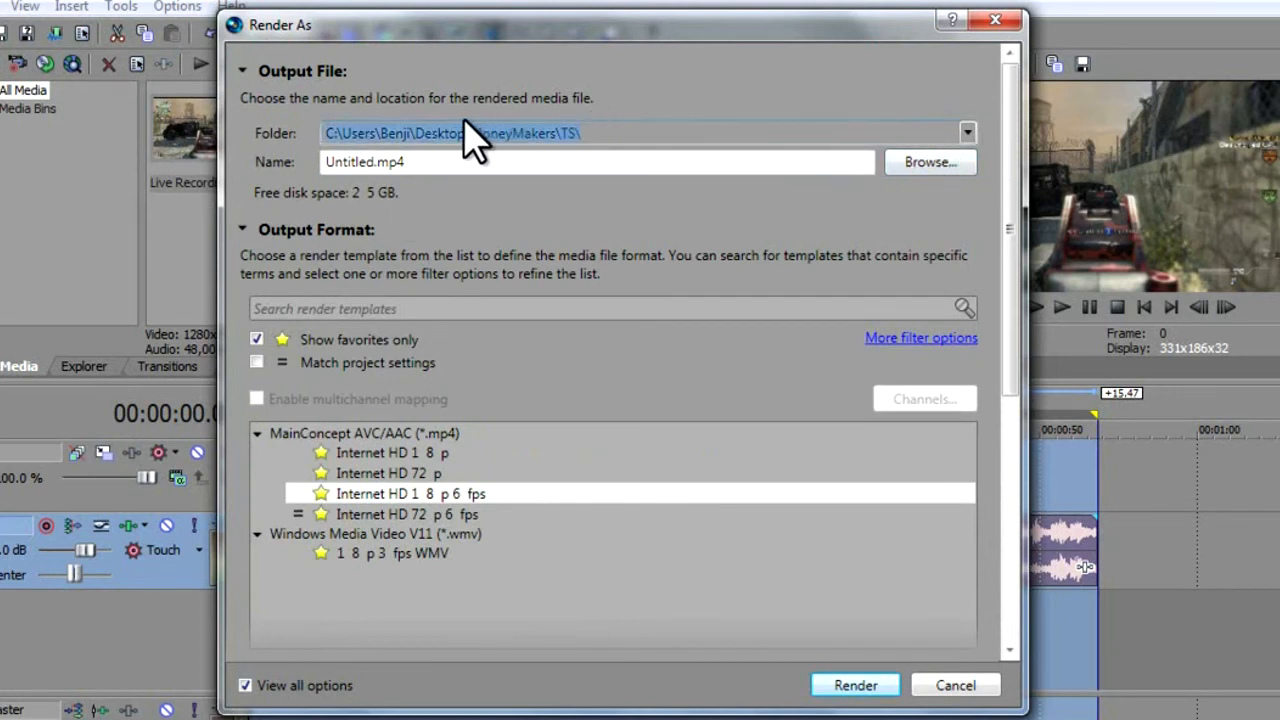
{"action": "left_click", "coordinate": [476, 133]}
{"action": "left_click_drag", "start_coordinate": [773, 137], "coordinate": [1062, 152]}
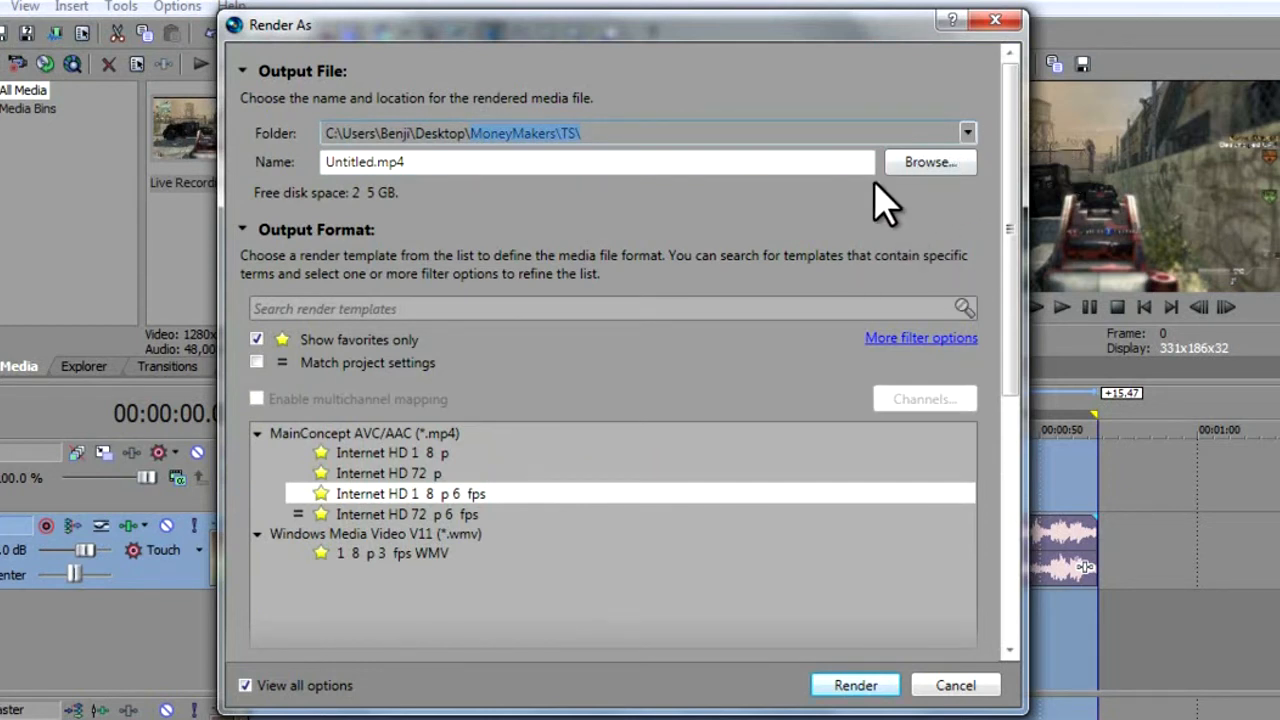
{"action": "left_click", "coordinate": [764, 114]}
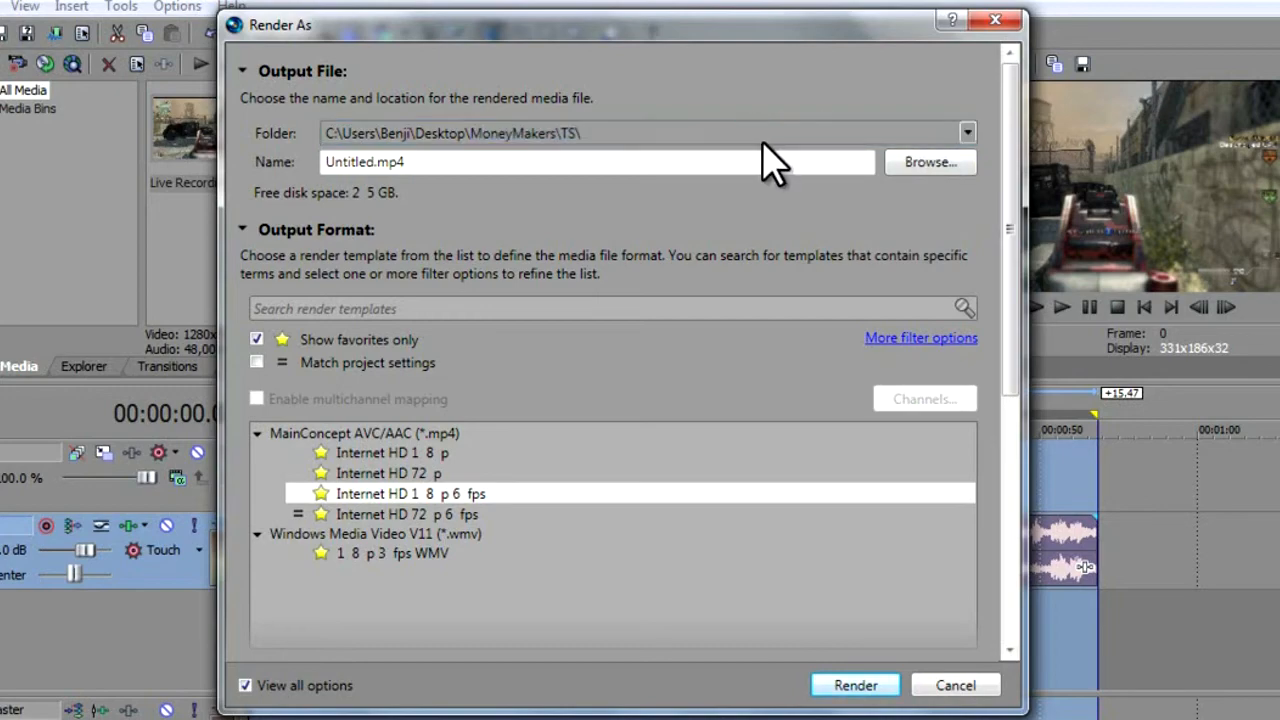
{"action": "left_click", "coordinate": [912, 158]}
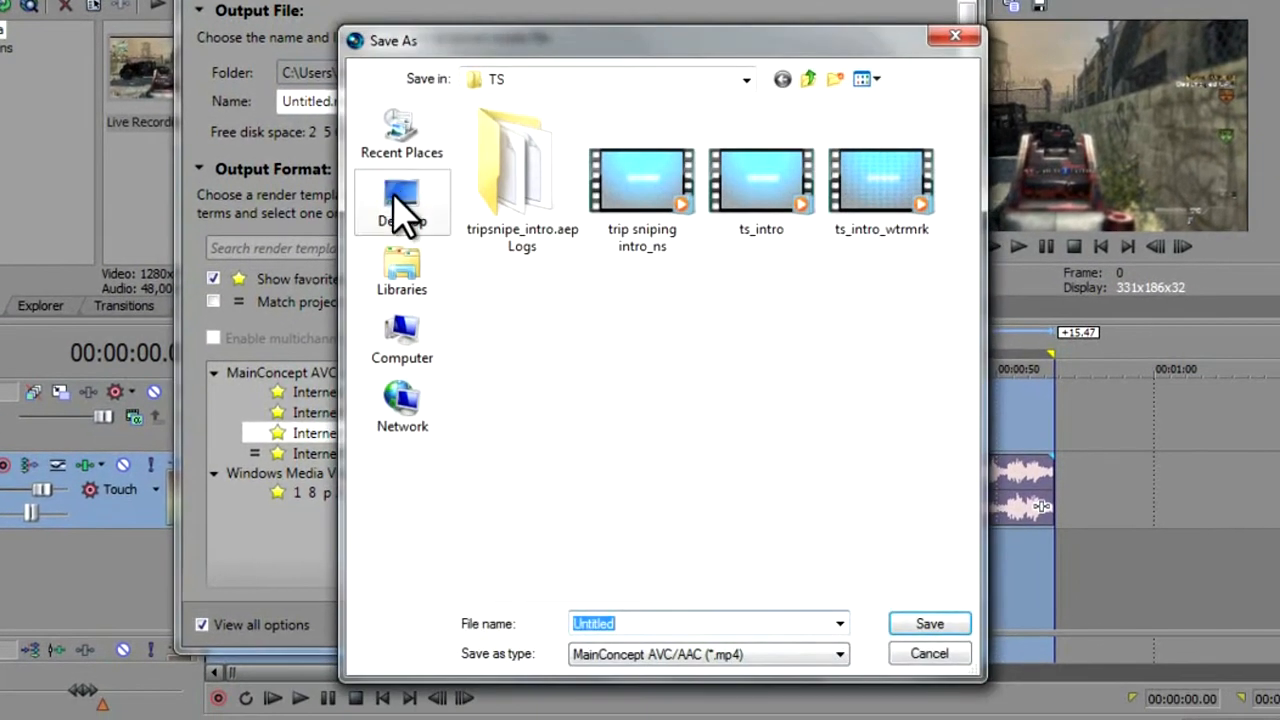
{"action": "left_click", "coordinate": [402, 200]}
{"action": "left_click", "coordinate": [705, 628]}
{"action": "type", "text": "blah"}
{"action": "key", "text": "Return"}
Step: Review the output file, render template and render options from start to end
{"action": "scroll", "coordinate": [594, 340], "scroll_direction": "down", "scroll_amount": 1}
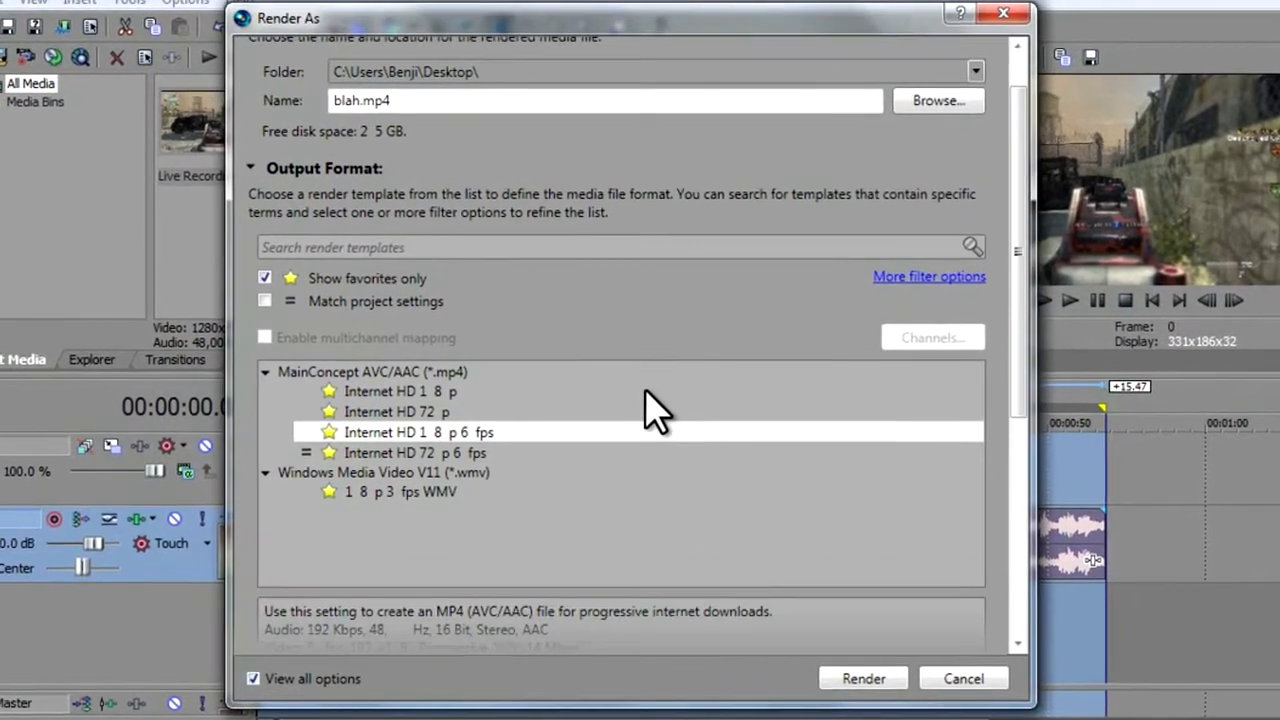
{"action": "scroll", "coordinate": [670, 450], "scroll_direction": "down", "scroll_amount": 2}
{"action": "scroll", "coordinate": [691, 484], "scroll_direction": "up", "scroll_amount": 3}
{"action": "scroll", "coordinate": [688, 480], "scroll_direction": "down", "scroll_amount": 6}
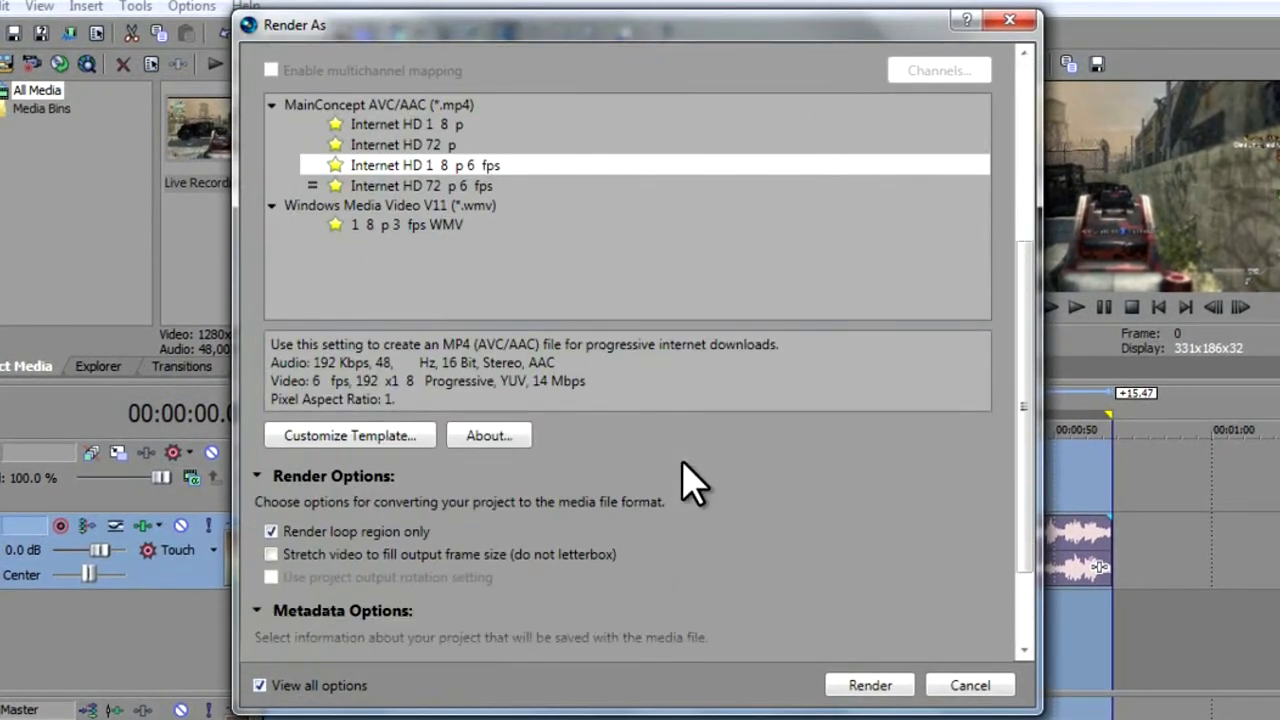
{"action": "scroll", "coordinate": [693, 485], "scroll_direction": "down", "scroll_amount": 1}
{"action": "scroll", "coordinate": [693, 485], "scroll_direction": "down", "scroll_amount": 1}
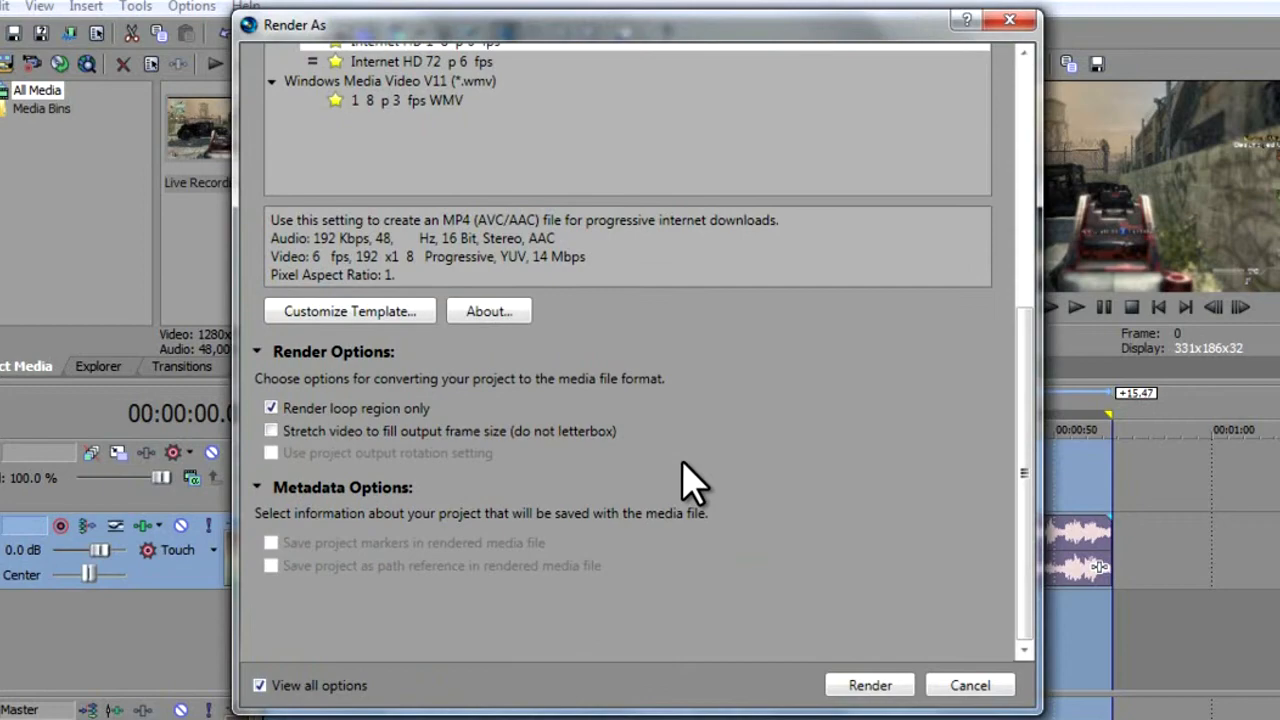
{"action": "scroll", "coordinate": [693, 485], "scroll_direction": "up", "scroll_amount": 7}
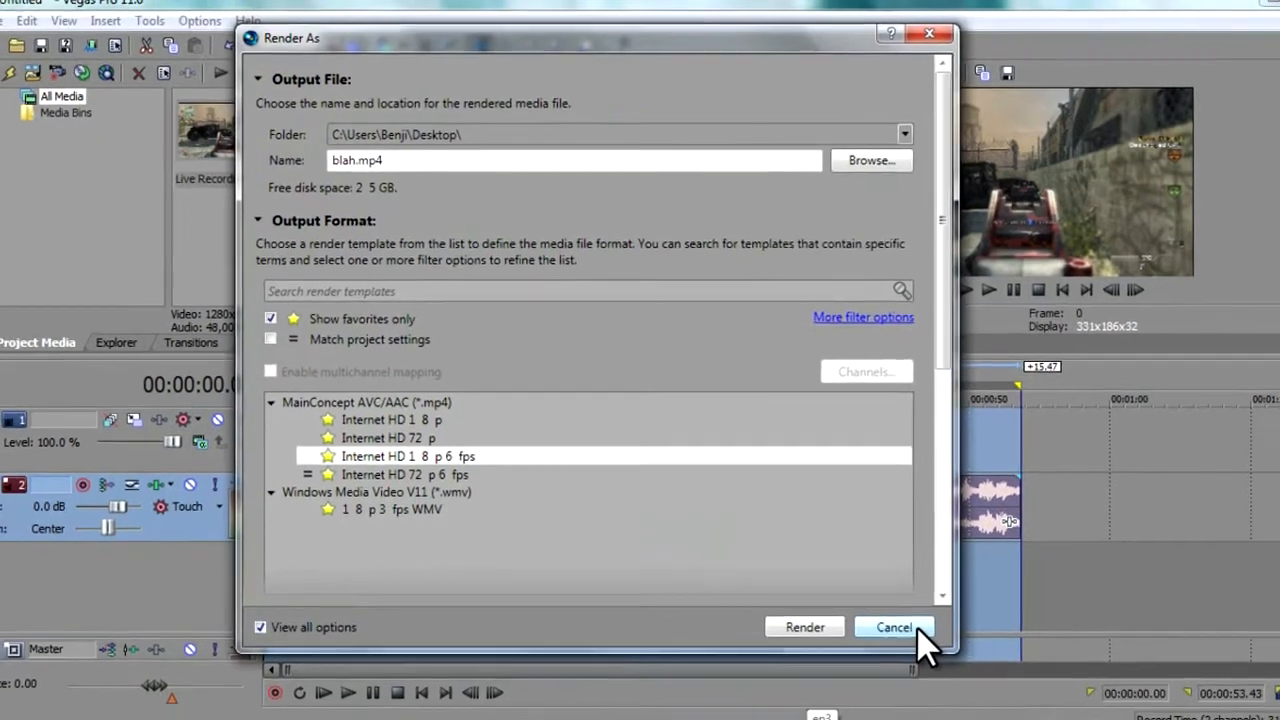
Step: Dismiss the render settings without rendering, then open Windows Task Manager and move its window fully into view
{"action": "left_click", "coordinate": [970, 685]}
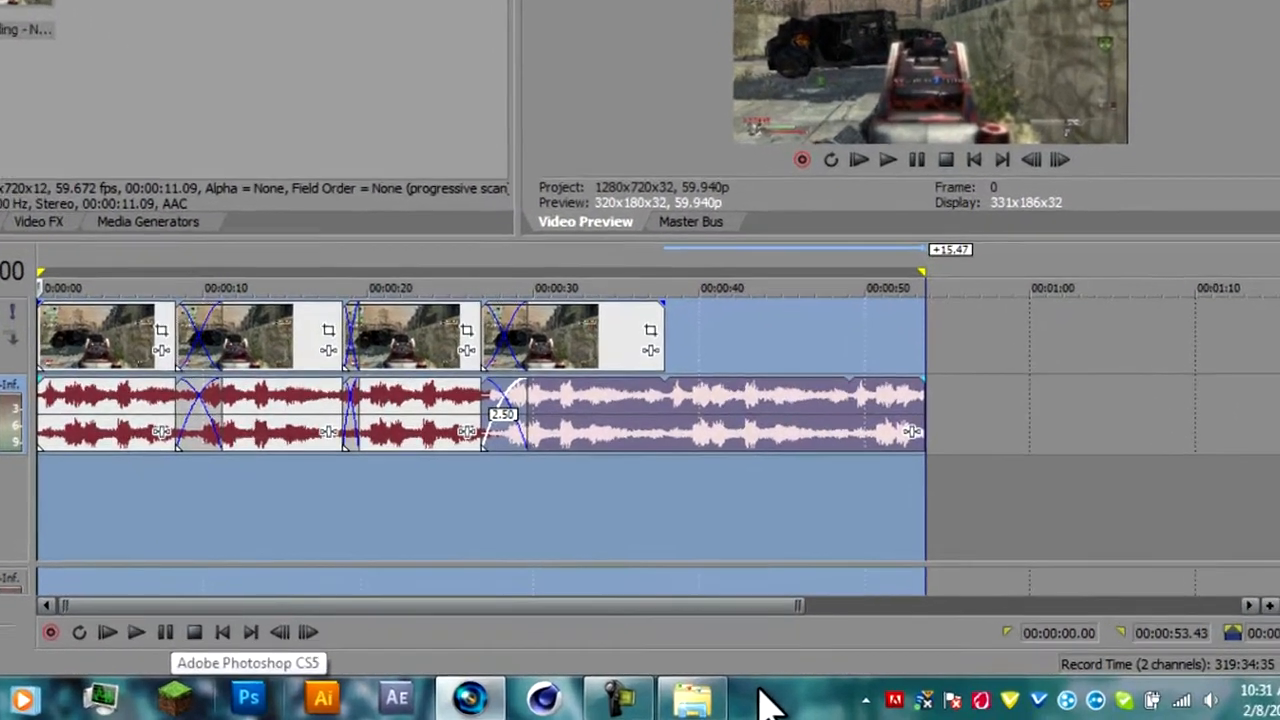
{"action": "right_click", "coordinate": [832, 705]}
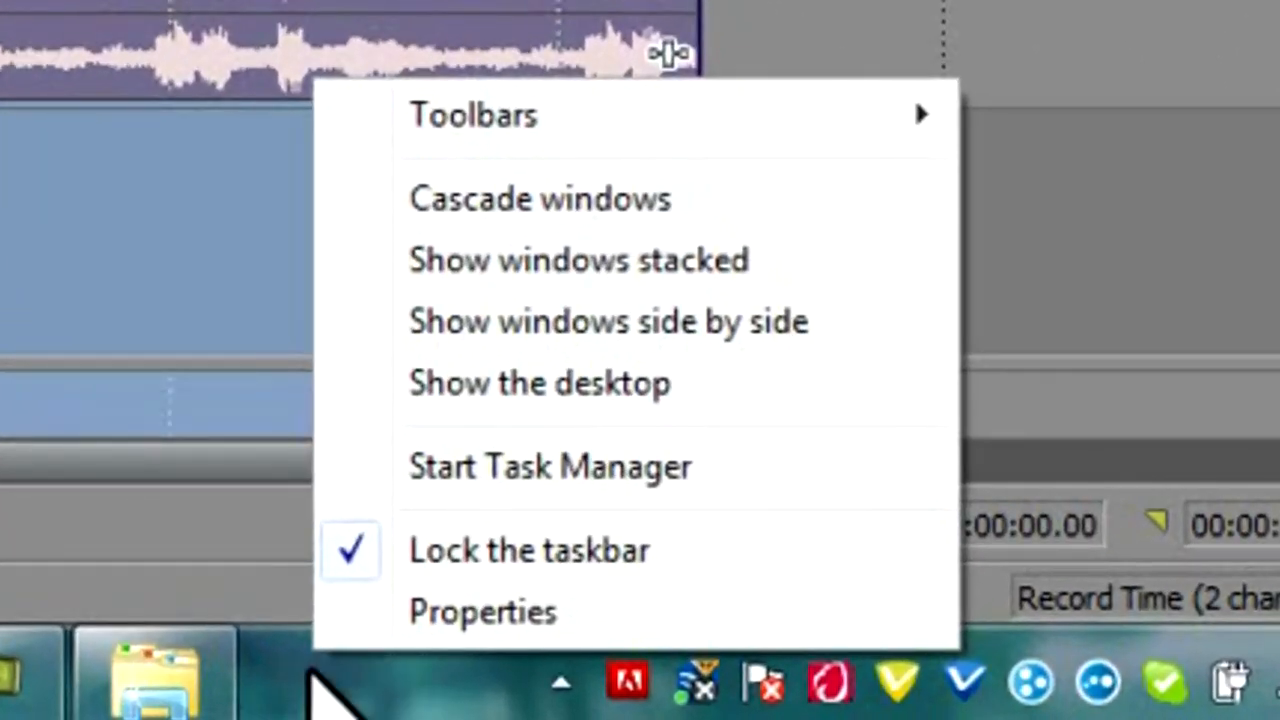
{"action": "left_click", "coordinate": [497, 468]}
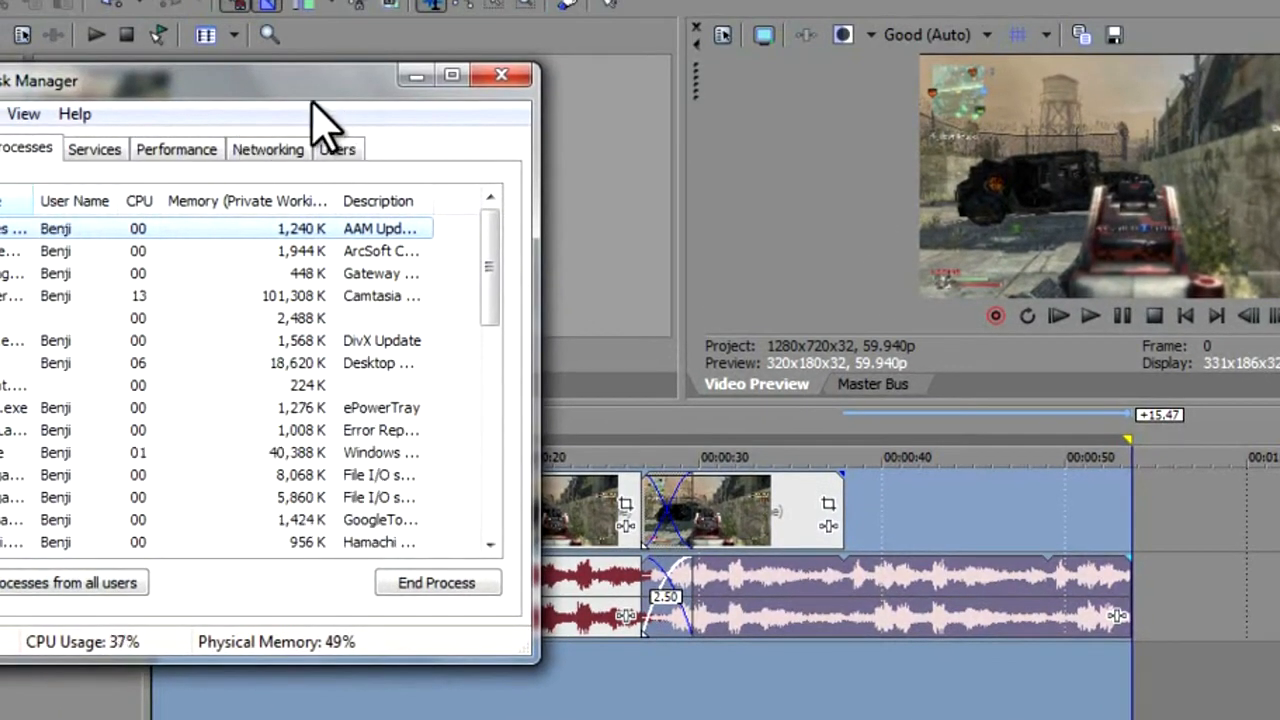
{"action": "left_click_drag", "start_coordinate": [312, 88], "coordinate": [753, 82]}
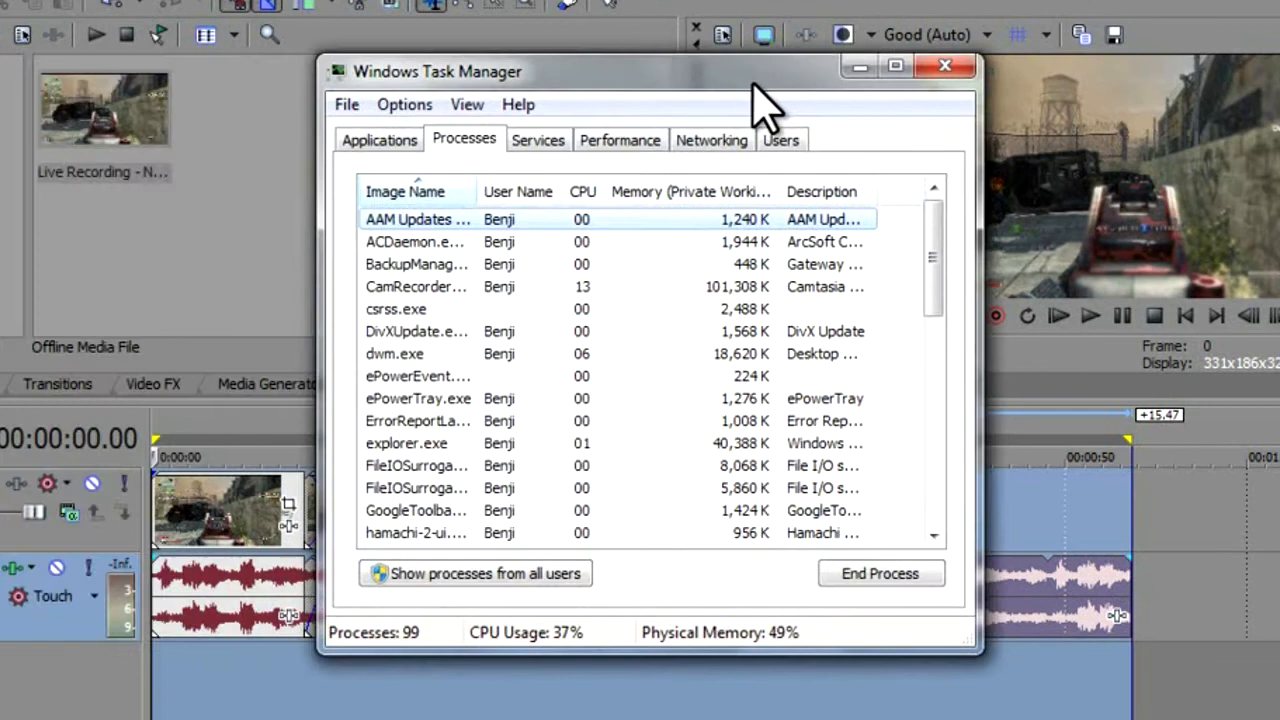
Step: Check the running applications in Task Manager, then locate and select the vegas110 process in the process list
{"action": "left_click", "coordinate": [414, 146]}
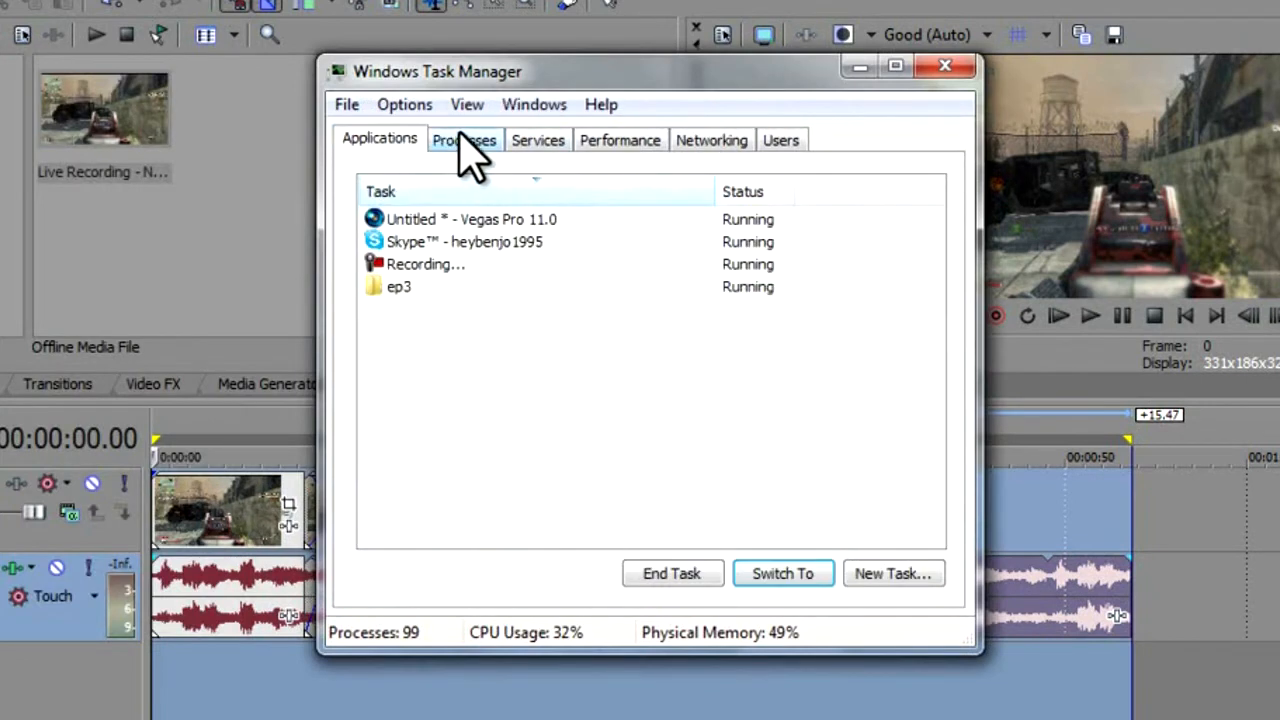
{"action": "left_click", "coordinate": [466, 142]}
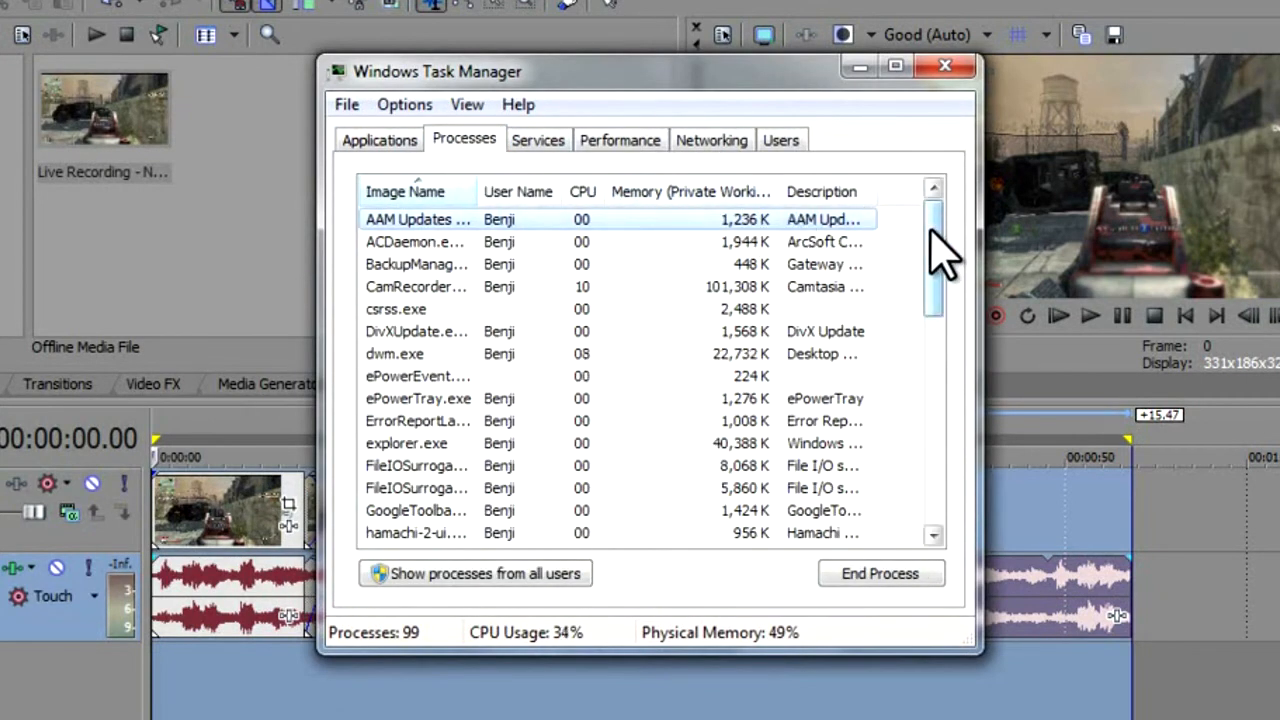
{"action": "left_click_drag", "start_coordinate": [933, 232], "coordinate": [943, 457]}
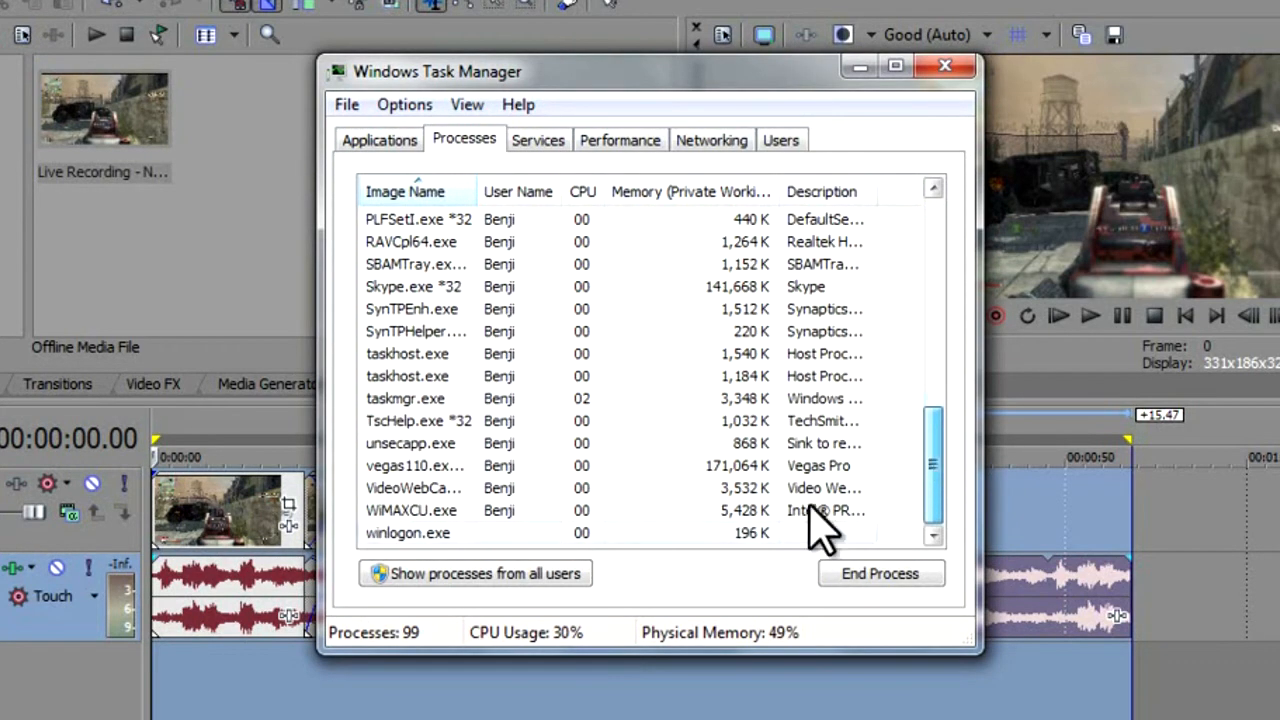
{"action": "left_click", "coordinate": [433, 465]}
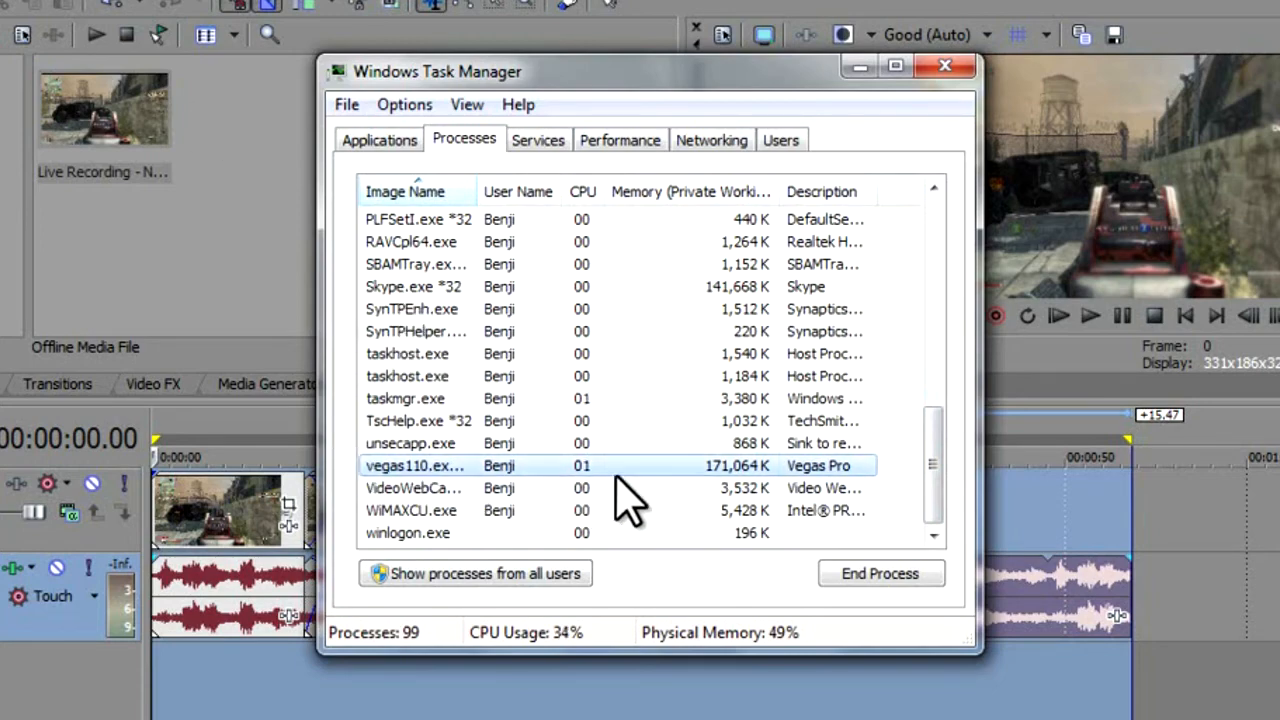
Step: Review the priority levels offered for the vegas110 process without choosing one, and close Task Manager
{"action": "right_click", "coordinate": [420, 468]}
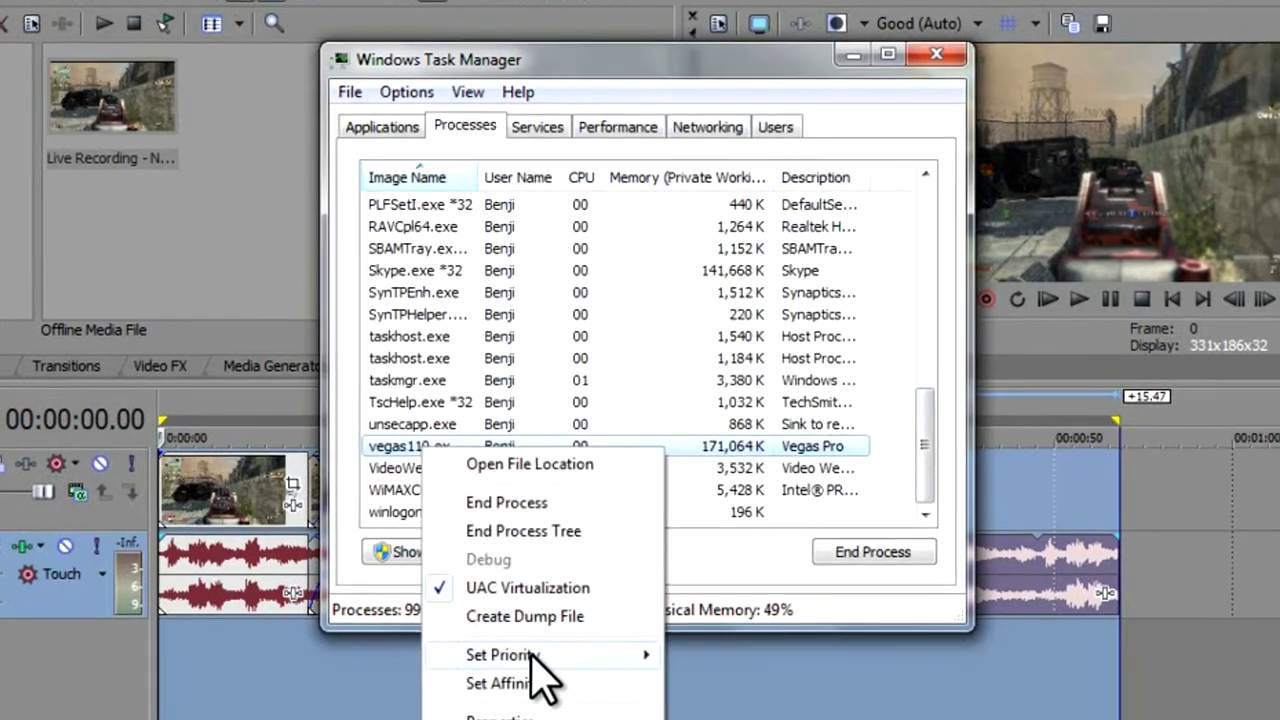
{"action": "mouse_move", "coordinate": [512, 672]}
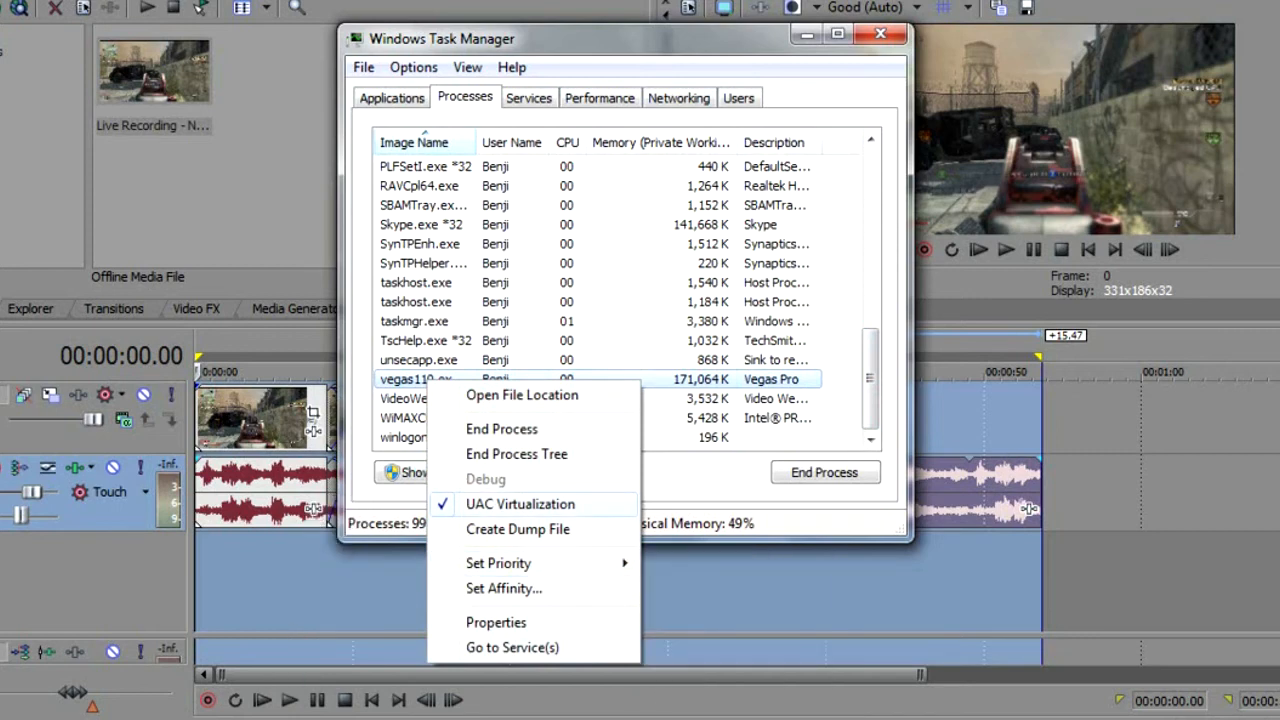
{"action": "mouse_move", "coordinate": [510, 566]}
{"action": "mouse_move", "coordinate": [563, 566]}
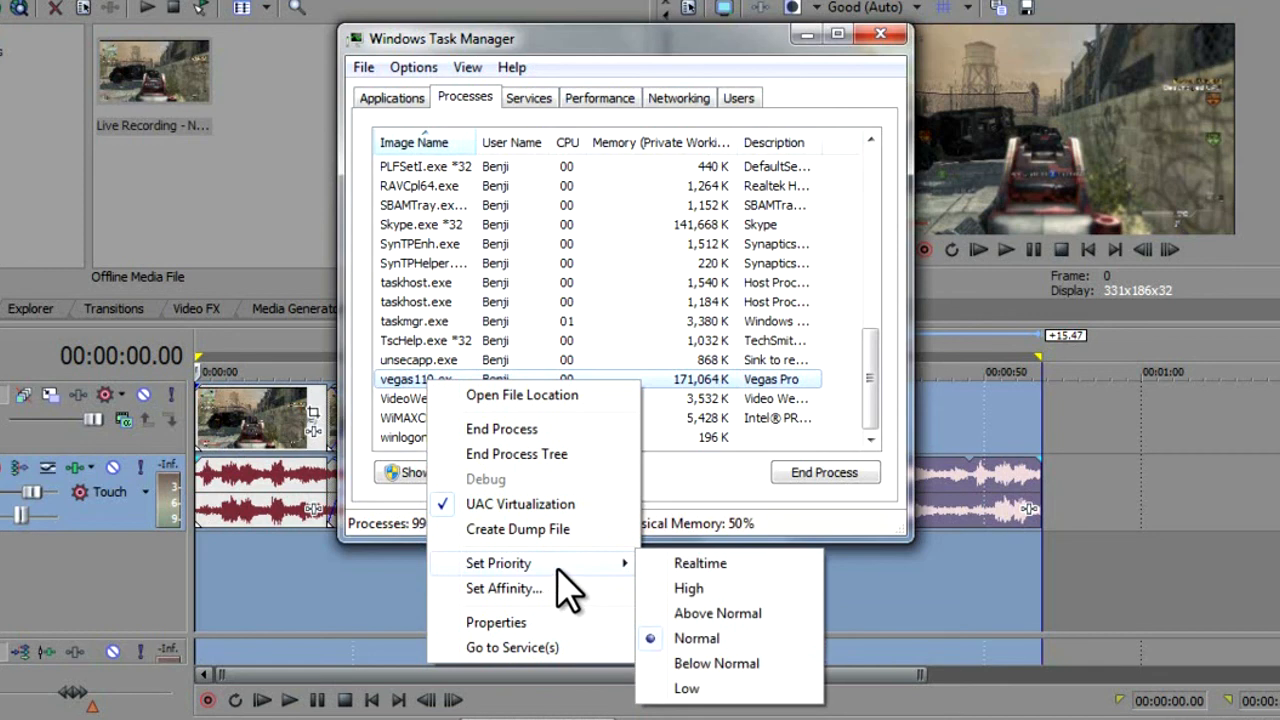
{"action": "left_click", "coordinate": [660, 485]}
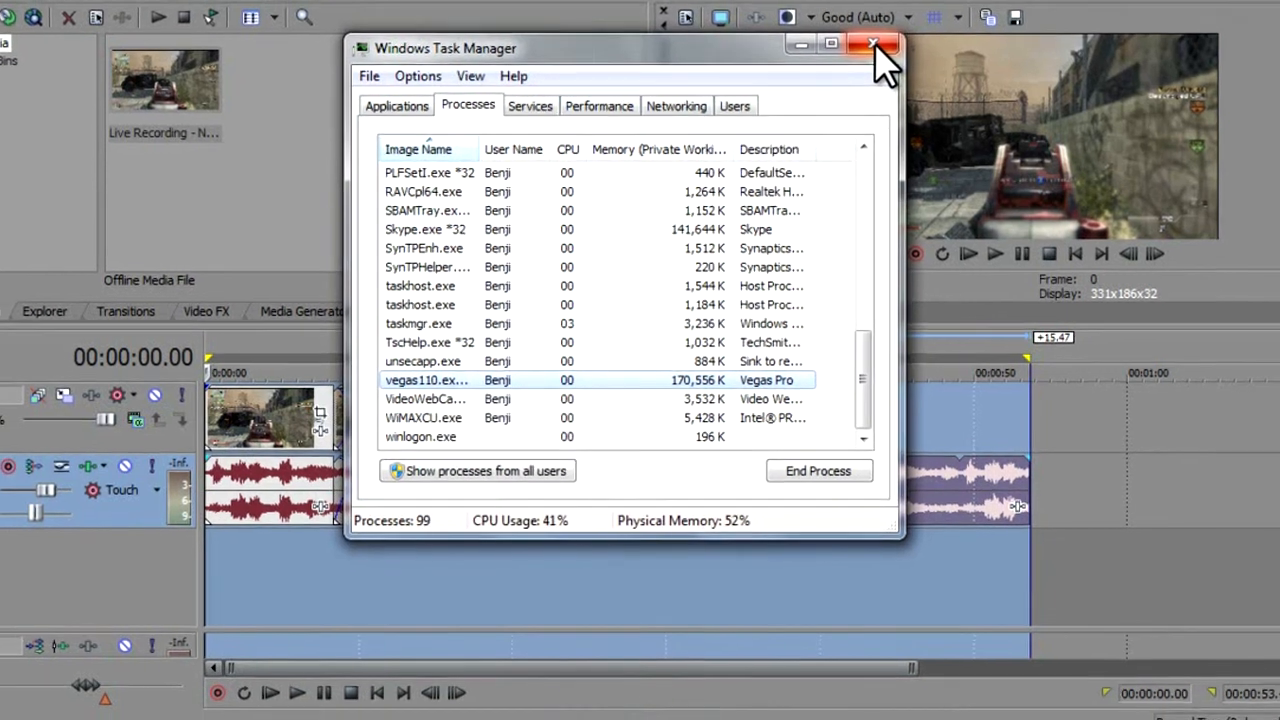
{"action": "left_click", "coordinate": [880, 36]}
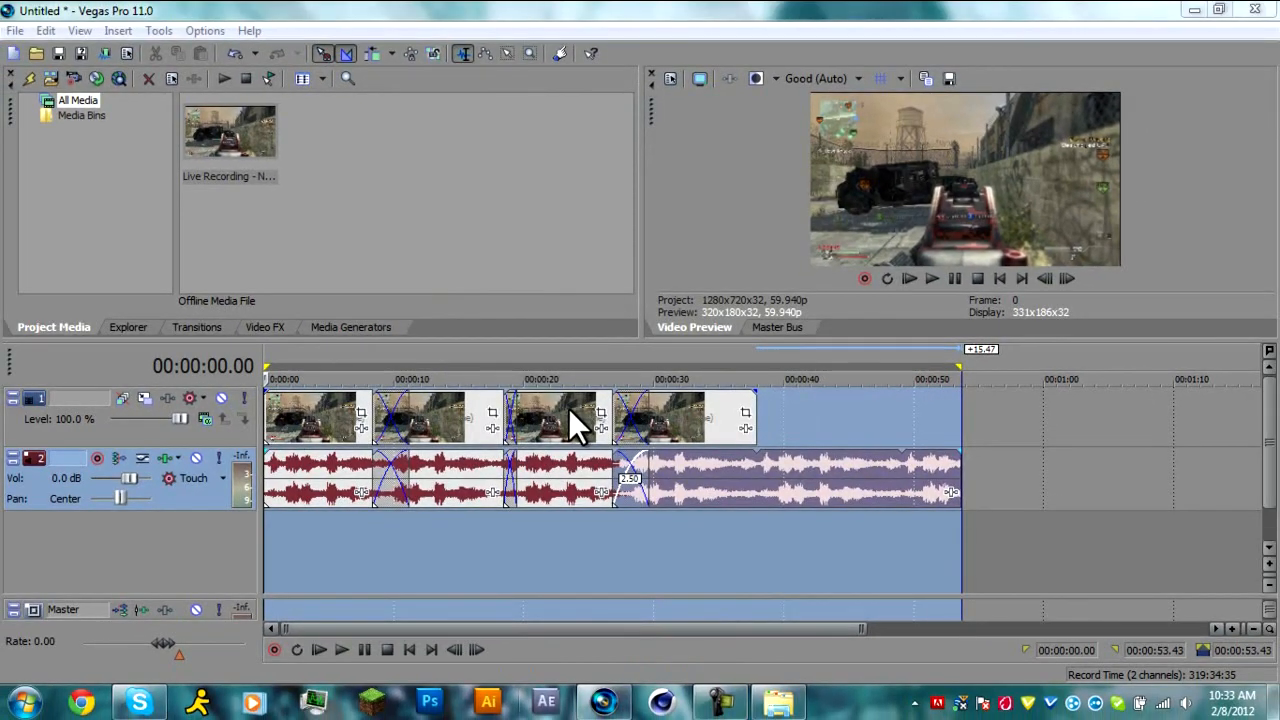